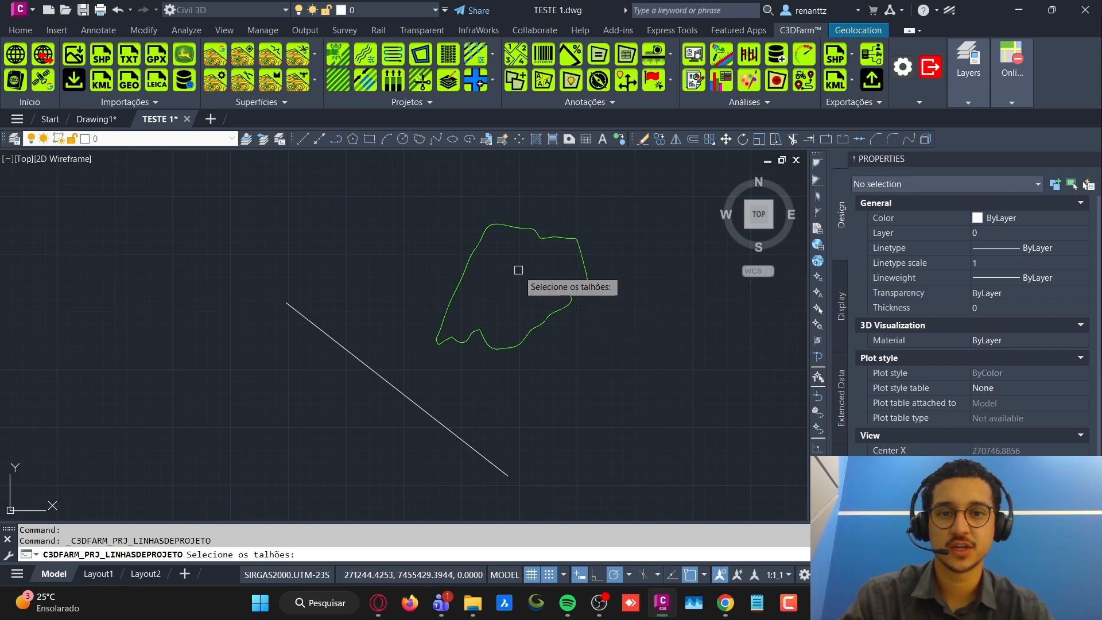
Step: Generate project lines inside the green plot from the diagonal reference line, with 3 m spacing, 500 m reference extension and lines on both sides
{"action": "left_click", "coordinate": [483, 226]}
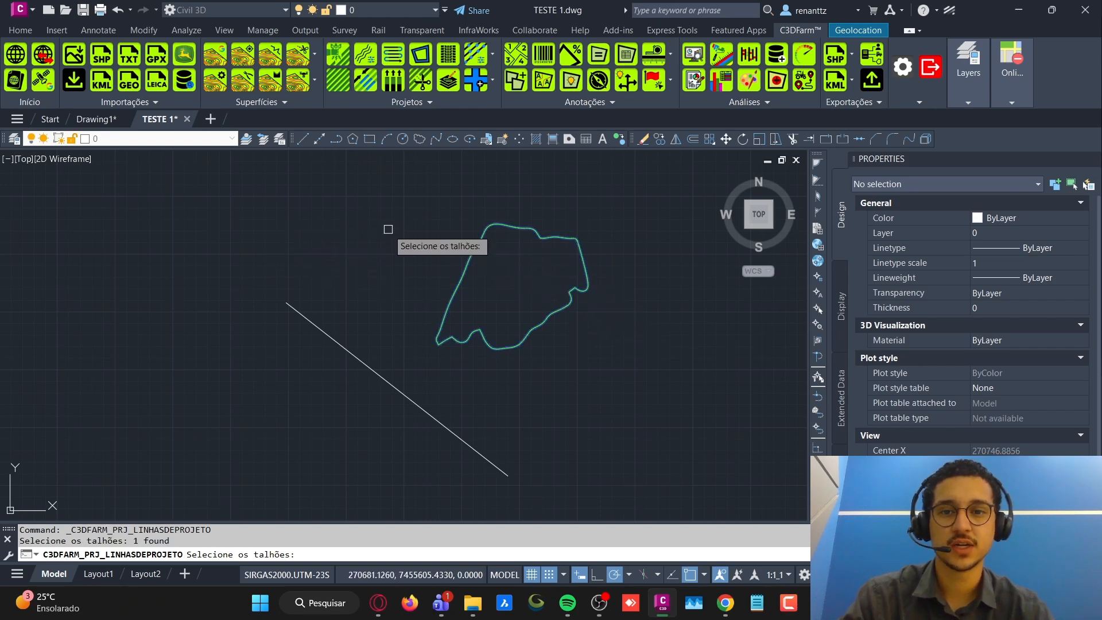
{"action": "key", "text": "Return"}
{"action": "left_click", "coordinate": [439, 555]}
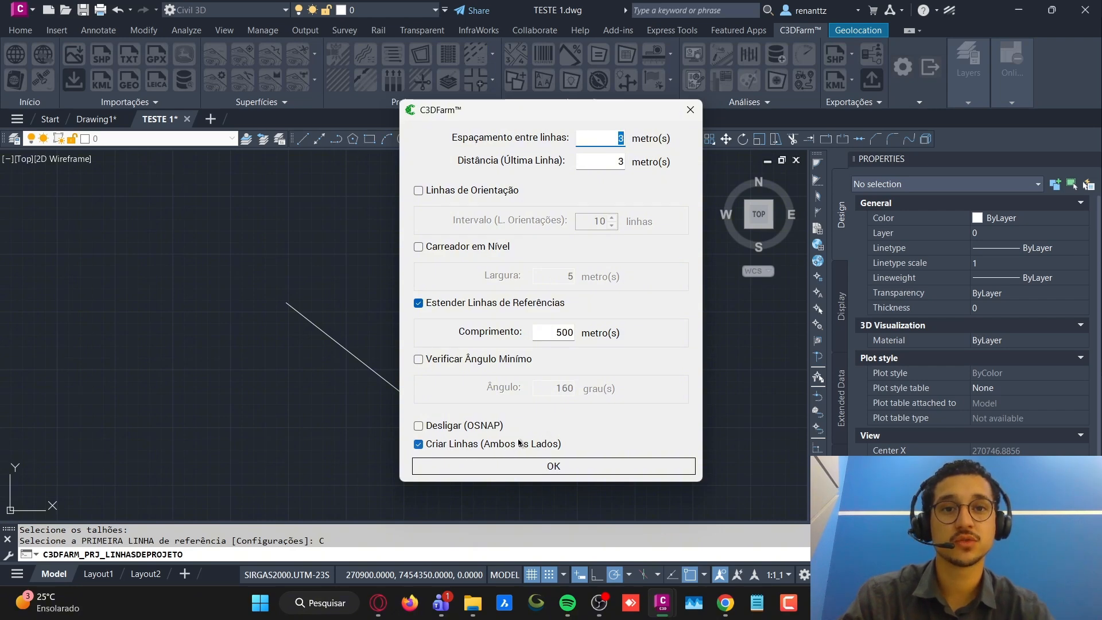
{"action": "left_click", "coordinate": [545, 471]}
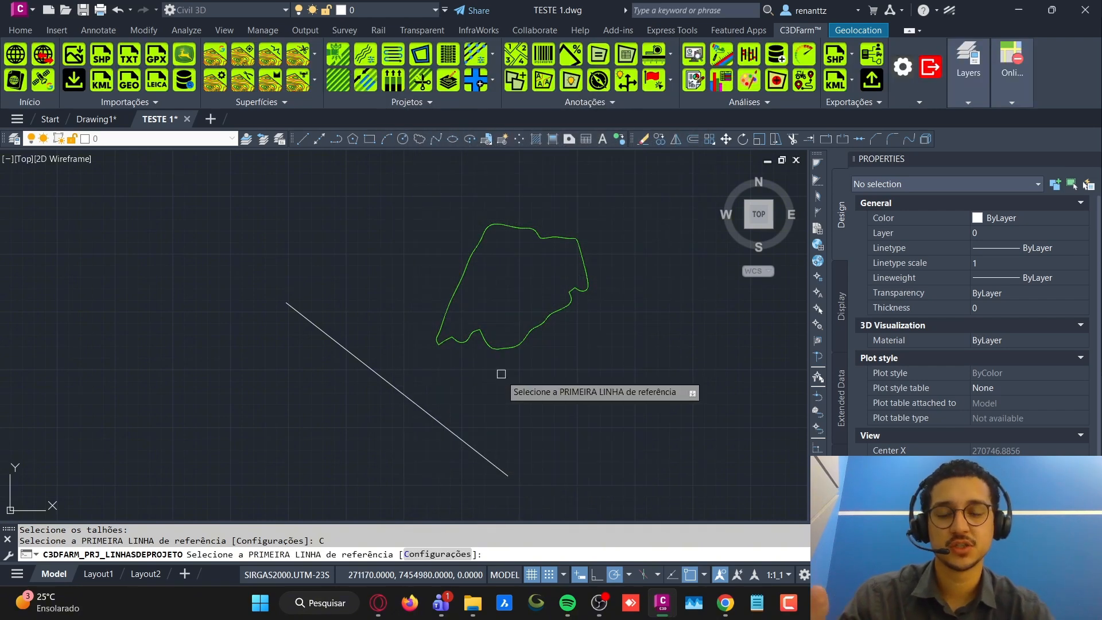
{"action": "left_click", "coordinate": [420, 406]}
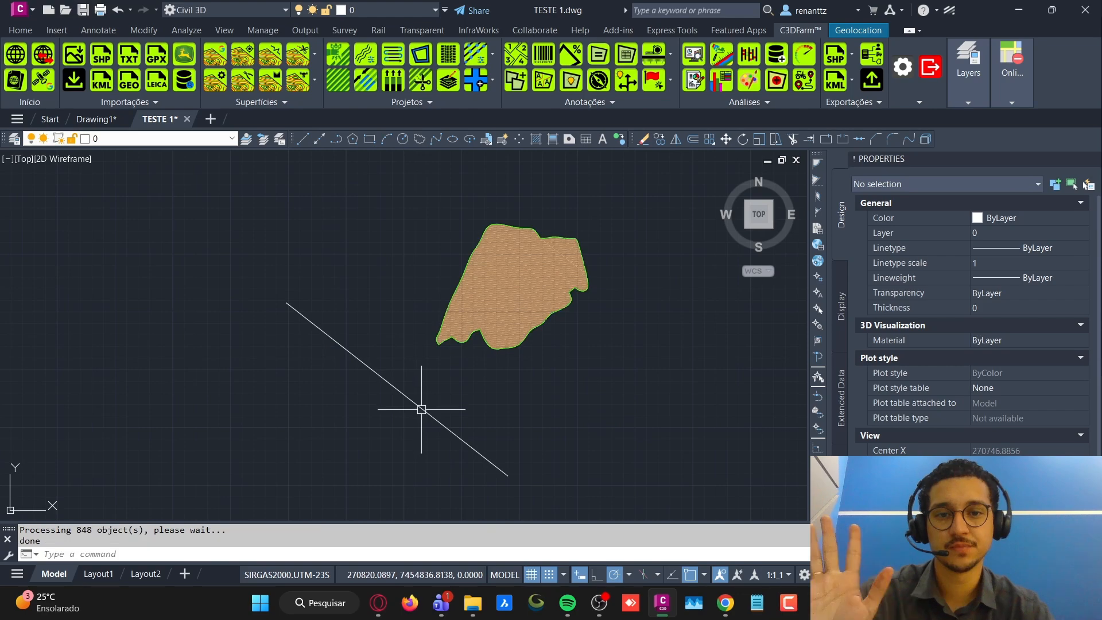
Step: Erase the diagonal reference line lying outside the plot
{"action": "scroll", "coordinate": [521, 256], "scroll_direction": "up", "scroll_amount": 5}
{"action": "scroll", "coordinate": [434, 394], "scroll_direction": "up", "scroll_amount": 6}
{"action": "scroll", "coordinate": [448, 368], "scroll_direction": "down", "scroll_amount": 6}
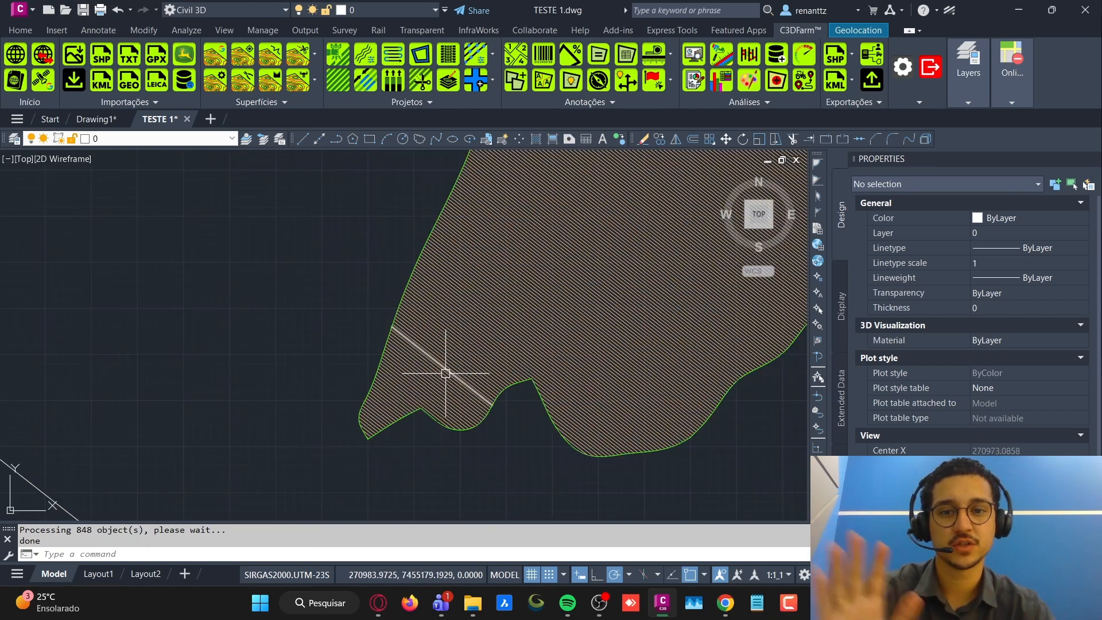
{"action": "middle_click_drag", "start_coordinate": [445, 372], "coordinate": [434, 360]}
{"action": "mouse_move", "coordinate": [290, 390]}
{"action": "middle_mouse_down"}
{"action": "mouse_move", "coordinate": [344, 276]}
{"action": "mouse_move", "coordinate": [370, 252]}
{"action": "middle_mouse_up"}
{"action": "left_click", "coordinate": [303, 327]}
{"action": "left_click", "coordinate": [162, 442]}
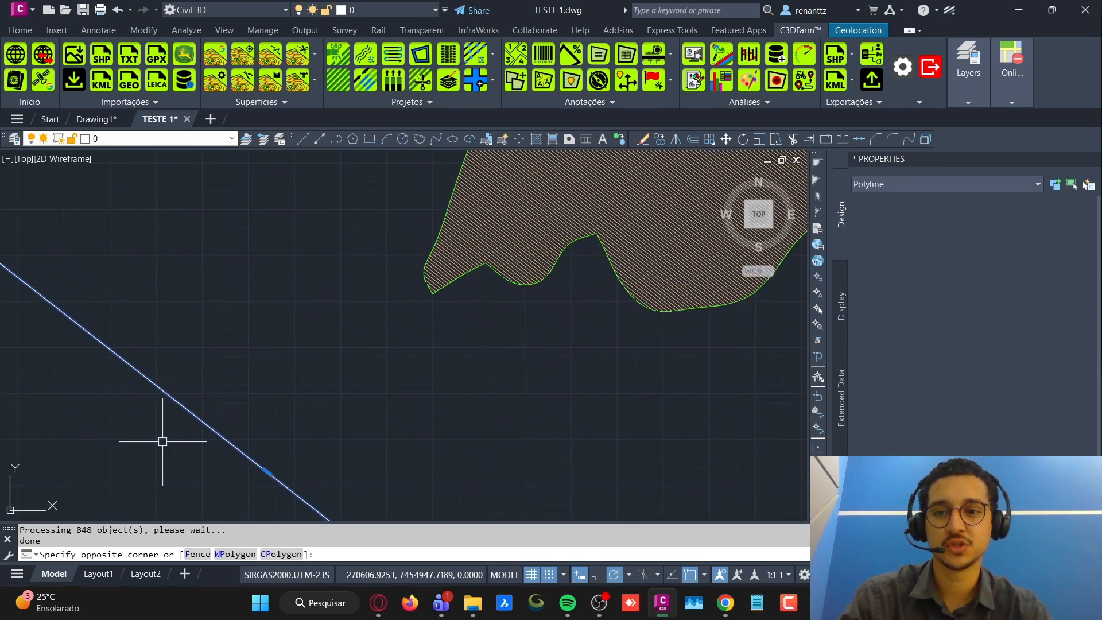
{"action": "key", "text": "Delete"}
Step: Run the project lines command on the plot again to review its spacing settings, and cancel it
{"action": "scroll", "coordinate": [381, 377], "scroll_direction": "down", "scroll_amount": 6}
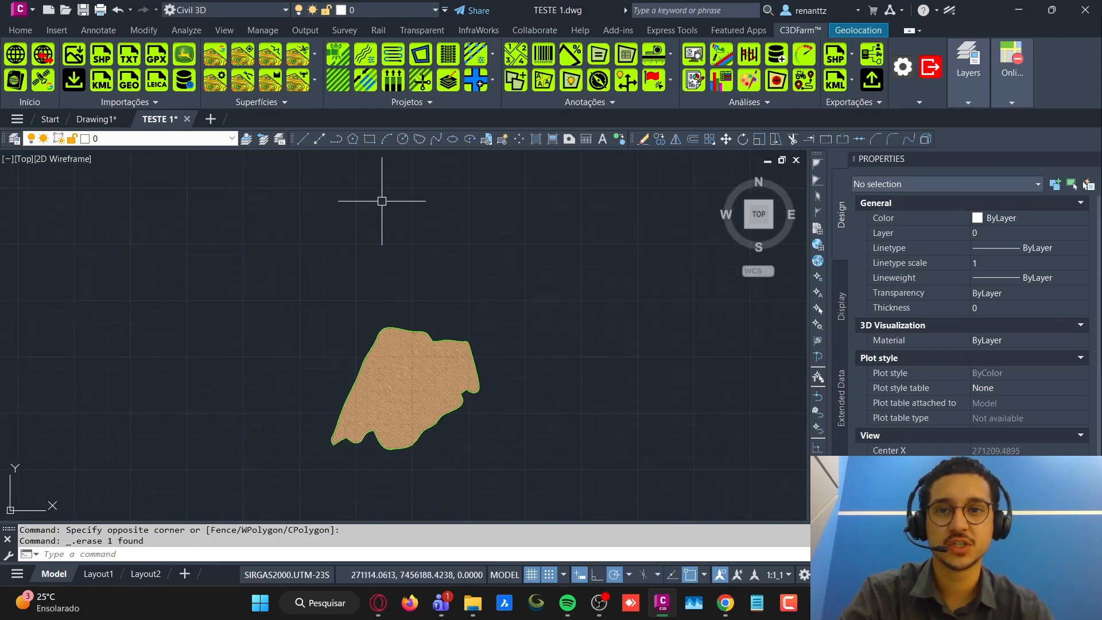
{"action": "left_click", "coordinate": [348, 90]}
{"action": "scroll", "coordinate": [431, 327], "scroll_direction": "up", "scroll_amount": 8}
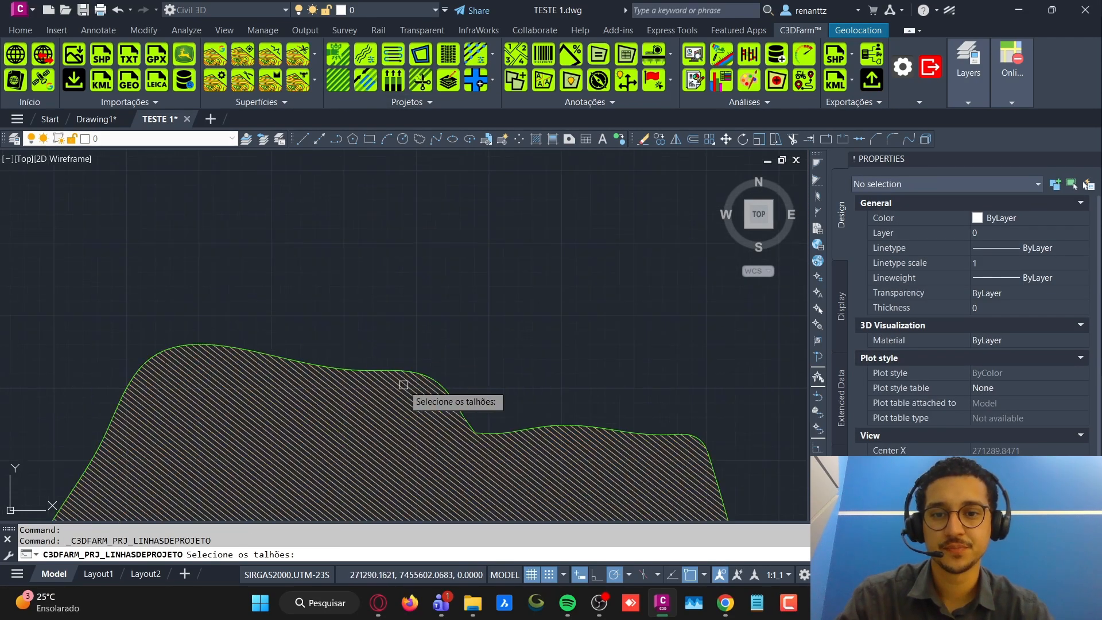
{"action": "left_click", "coordinate": [423, 351]}
{"action": "key", "text": "Return"}
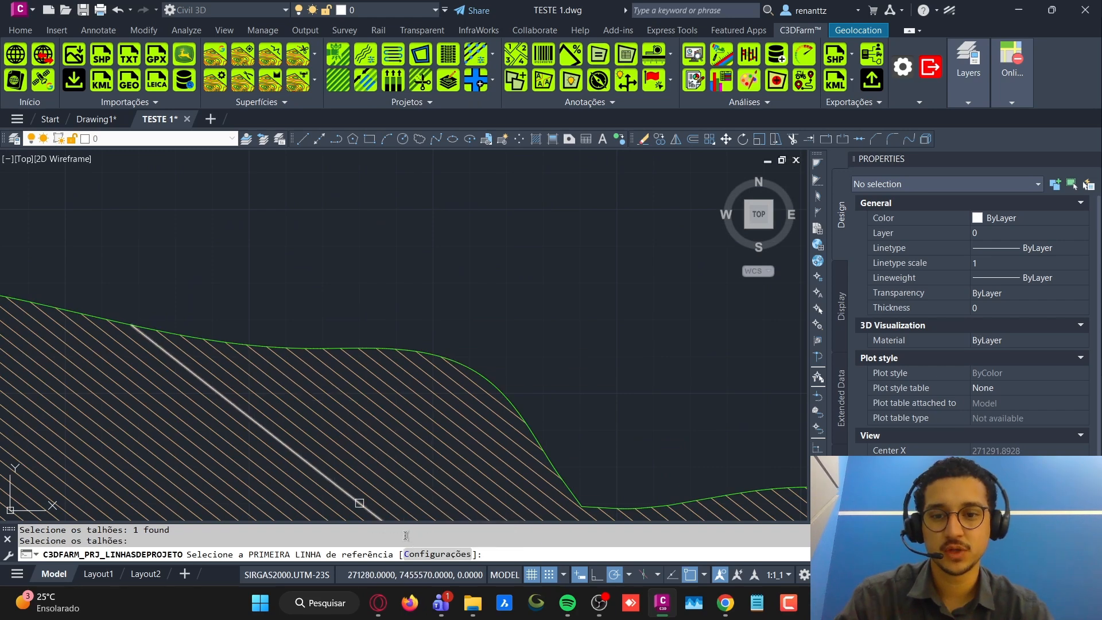
{"action": "left_click", "coordinate": [425, 554]}
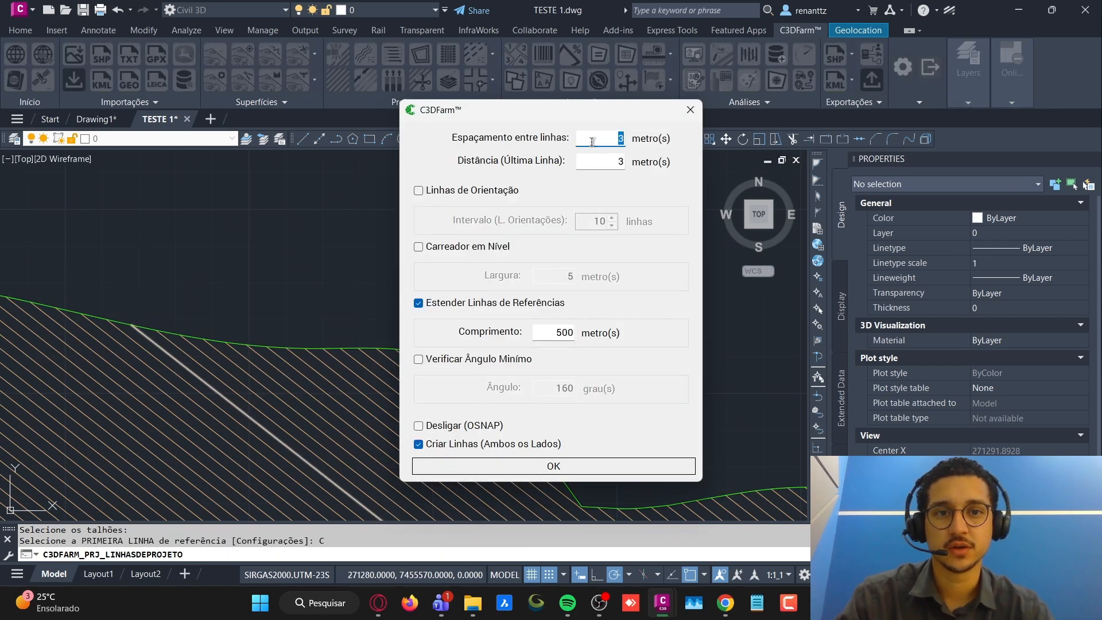
{"action": "left_click", "coordinate": [691, 110]}
{"action": "scroll", "coordinate": [476, 384], "scroll_direction": "down", "scroll_amount": 10}
{"action": "mouse_move", "coordinate": [538, 457]}
{"action": "middle_mouse_down"}
{"action": "mouse_move", "coordinate": [544, 342]}
{"action": "mouse_move", "coordinate": [573, 249]}
{"action": "middle_mouse_up"}
{"action": "key", "text": "Escape"}
{"action": "middle_click_drag", "start_coordinate": [393, 351], "coordinate": [418, 322]}
{"action": "middle_click_drag", "start_coordinate": [516, 300], "coordinate": [513, 327]}
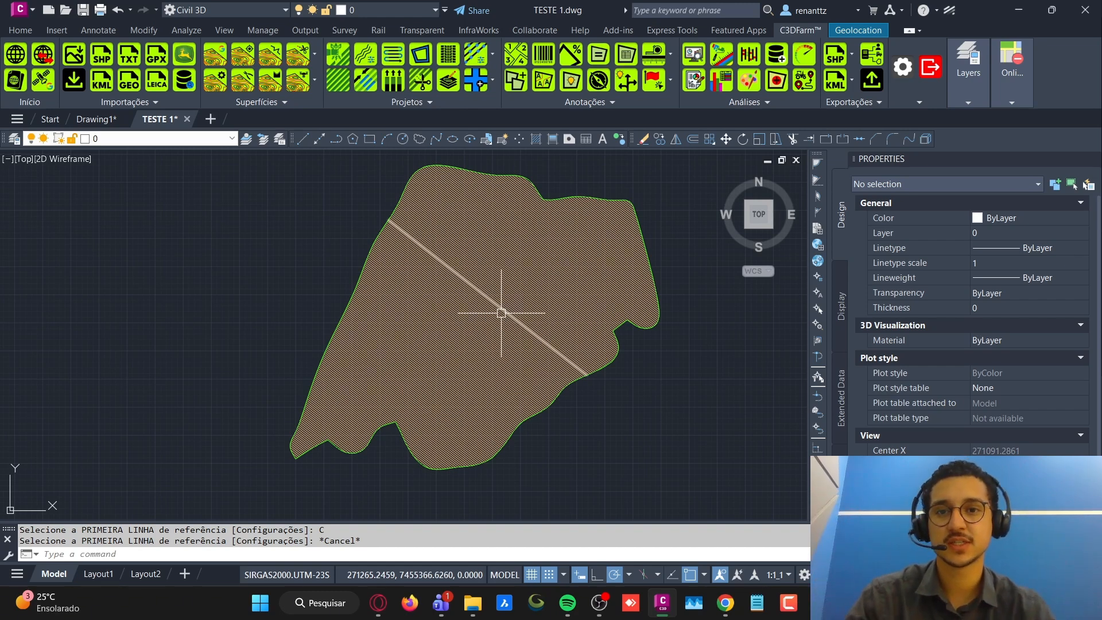
{"action": "middle_click_drag", "start_coordinate": [446, 284], "coordinate": [461, 248]}
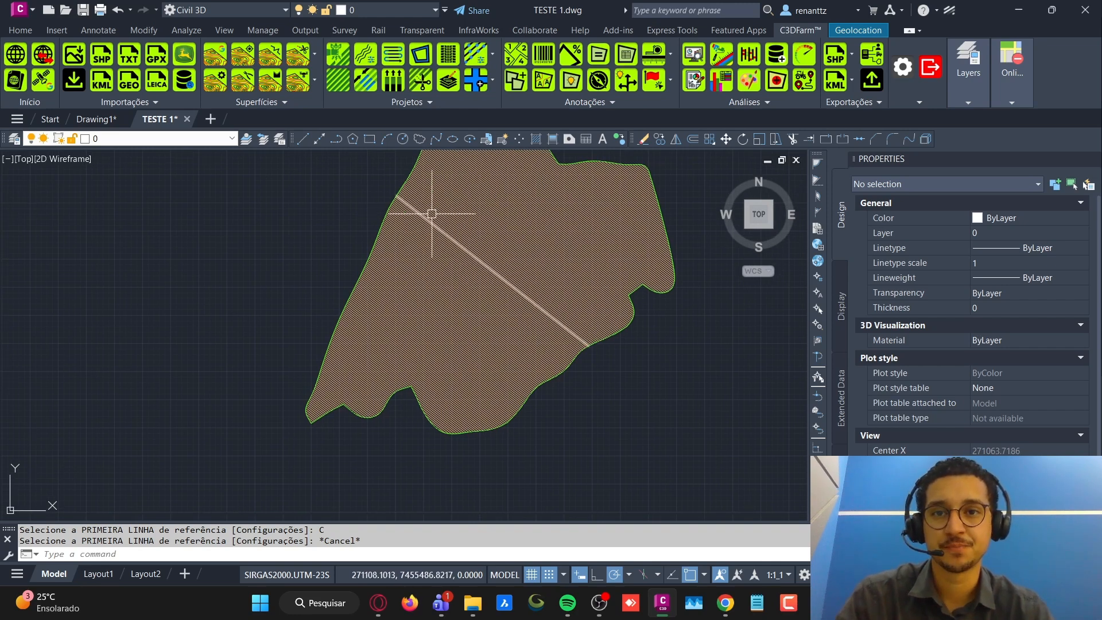
{"action": "middle_click_drag", "start_coordinate": [430, 210], "coordinate": [418, 229]}
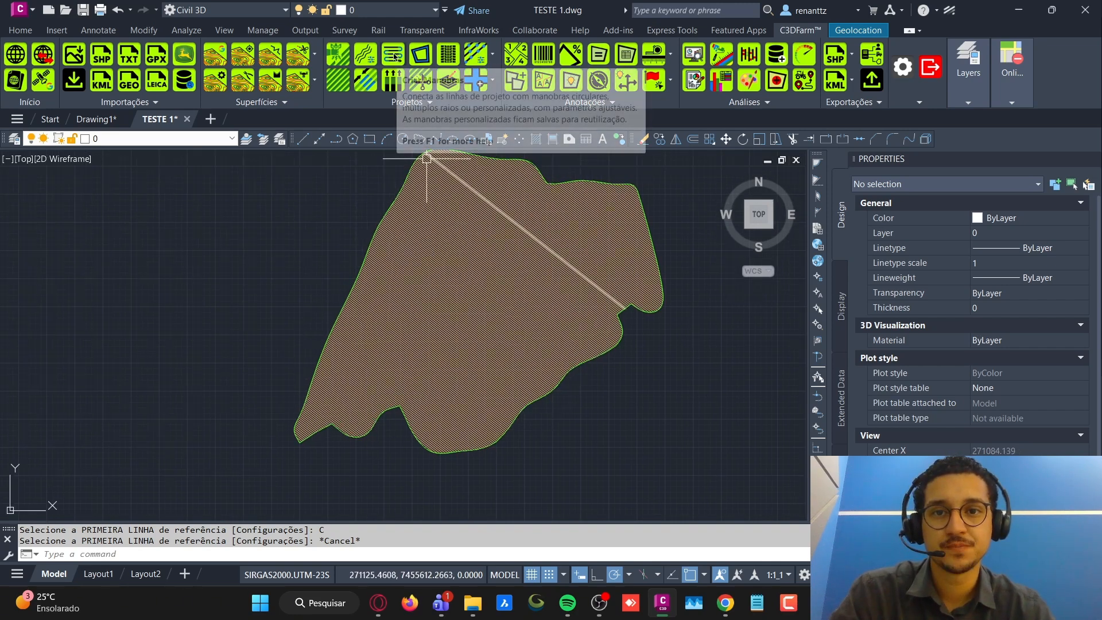
Step: Start the maneuvers command and fence-select the project lines in sequence from the plot's southwest tip northeastward
{"action": "left_click", "coordinate": [394, 56]}
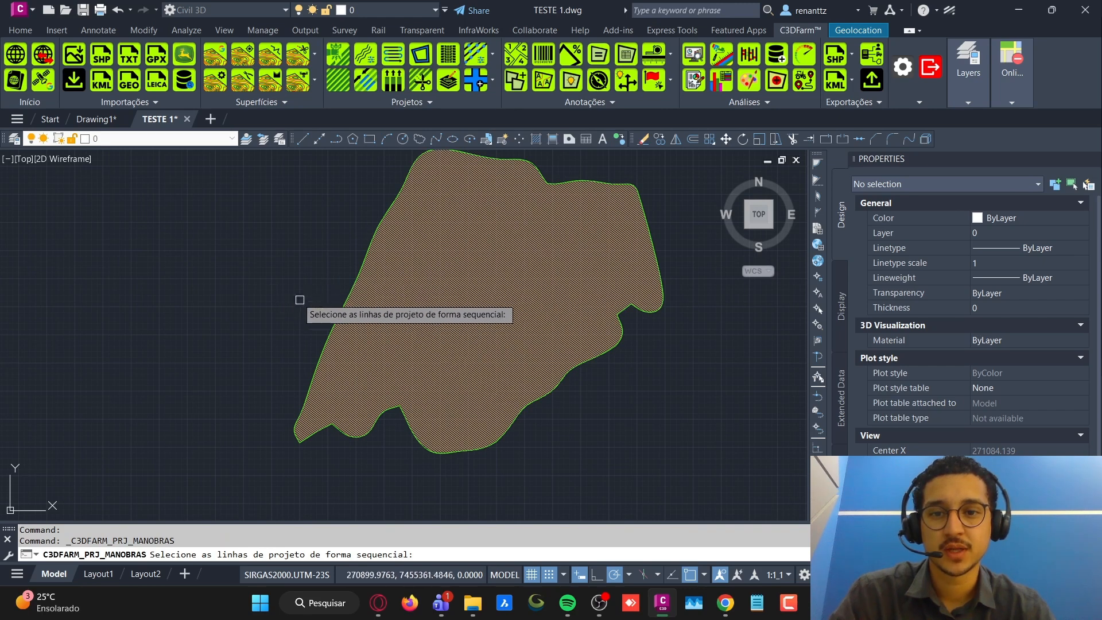
{"action": "middle_click_drag", "start_coordinate": [298, 299], "coordinate": [318, 285]}
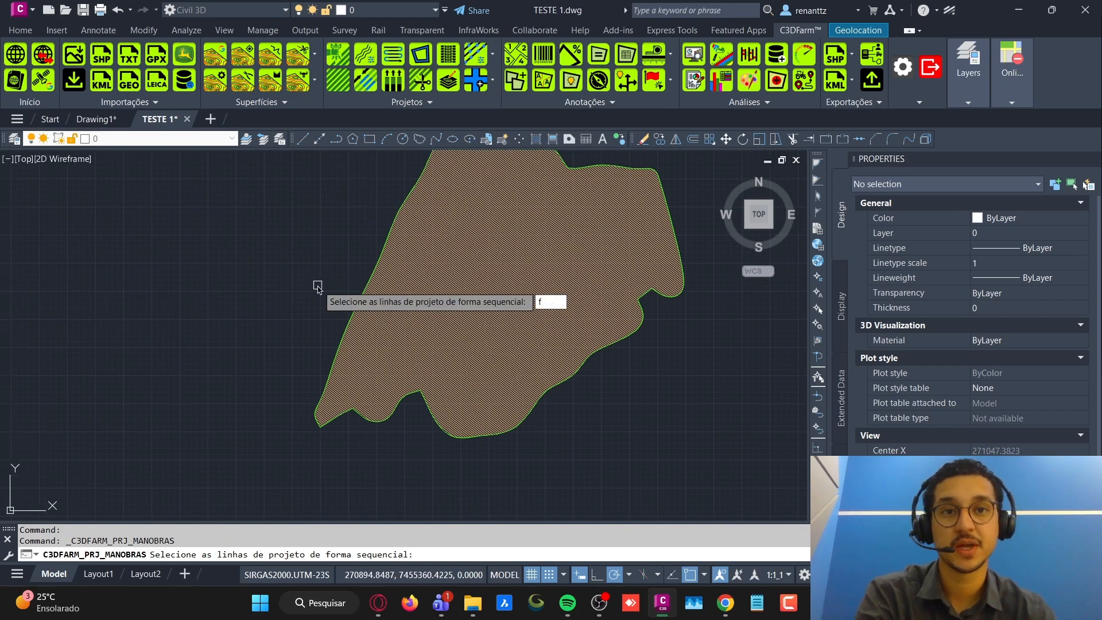
{"action": "type", "text": "f"}
{"action": "key", "text": "Return"}
{"action": "scroll", "coordinate": [376, 413], "scroll_direction": "up", "scroll_amount": 6}
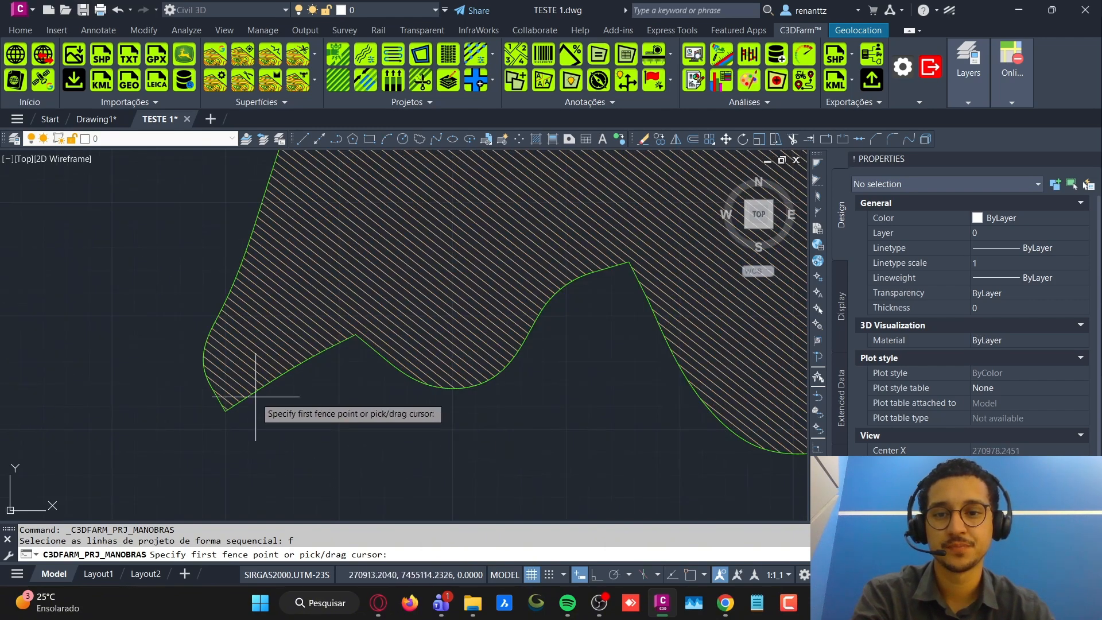
{"action": "scroll", "coordinate": [273, 442], "scroll_direction": "up", "scroll_amount": 6}
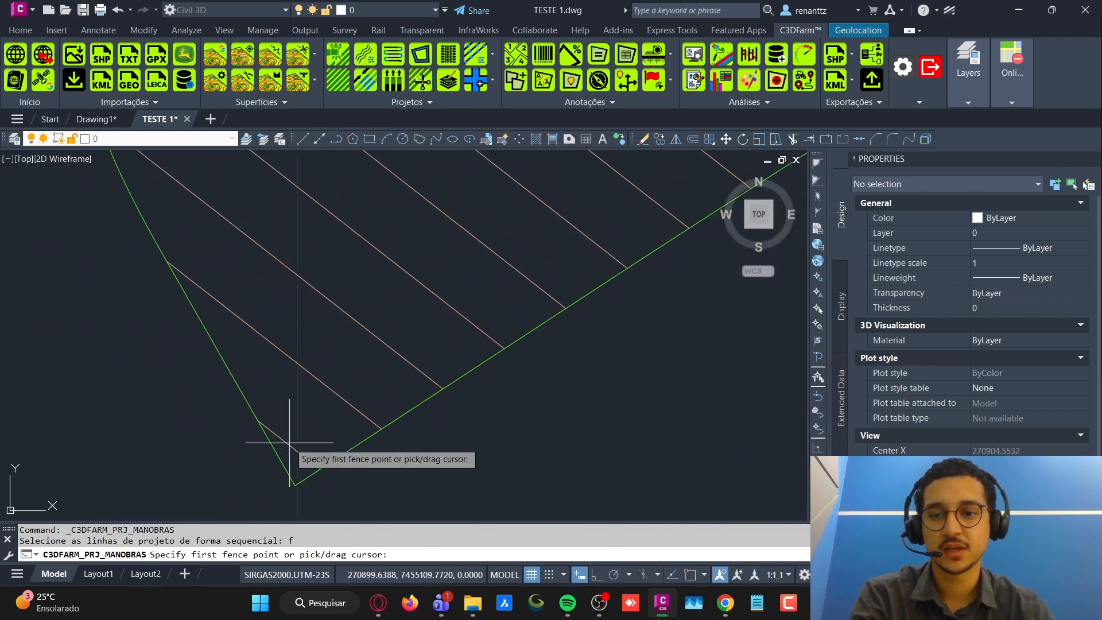
{"action": "left_click", "coordinate": [283, 447]}
{"action": "scroll", "coordinate": [295, 431], "scroll_direction": "down", "scroll_amount": 6}
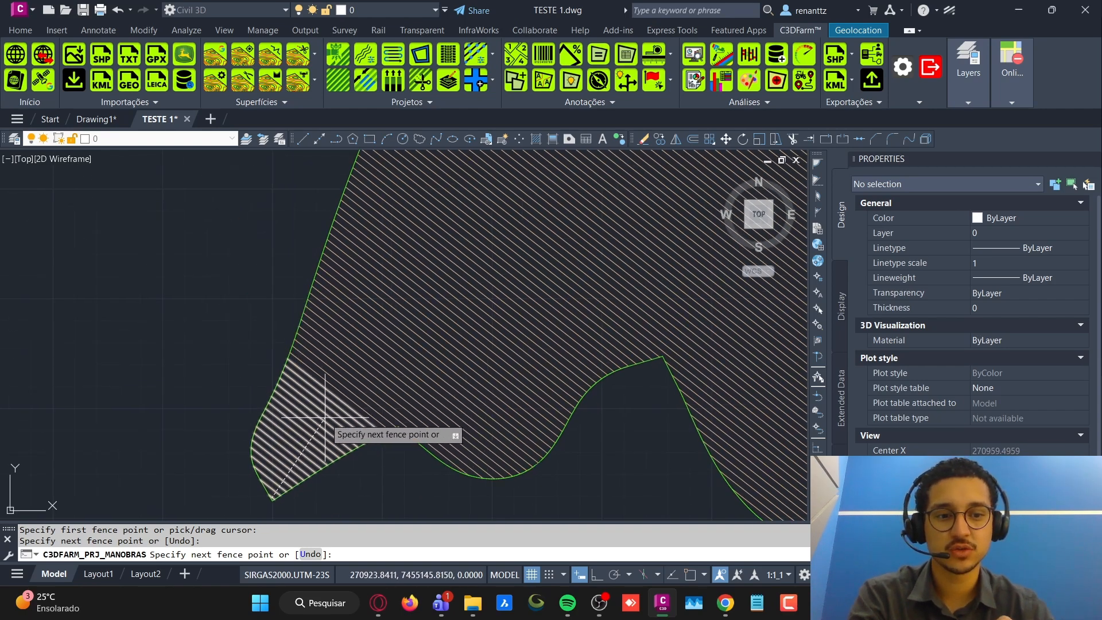
{"action": "mouse_move", "coordinate": [373, 351]}
{"action": "middle_mouse_down"}
{"action": "mouse_move", "coordinate": [391, 316]}
{"action": "mouse_move", "coordinate": [333, 410]}
{"action": "middle_mouse_up"}
{"action": "scroll", "coordinate": [370, 373], "scroll_direction": "up", "scroll_amount": 5}
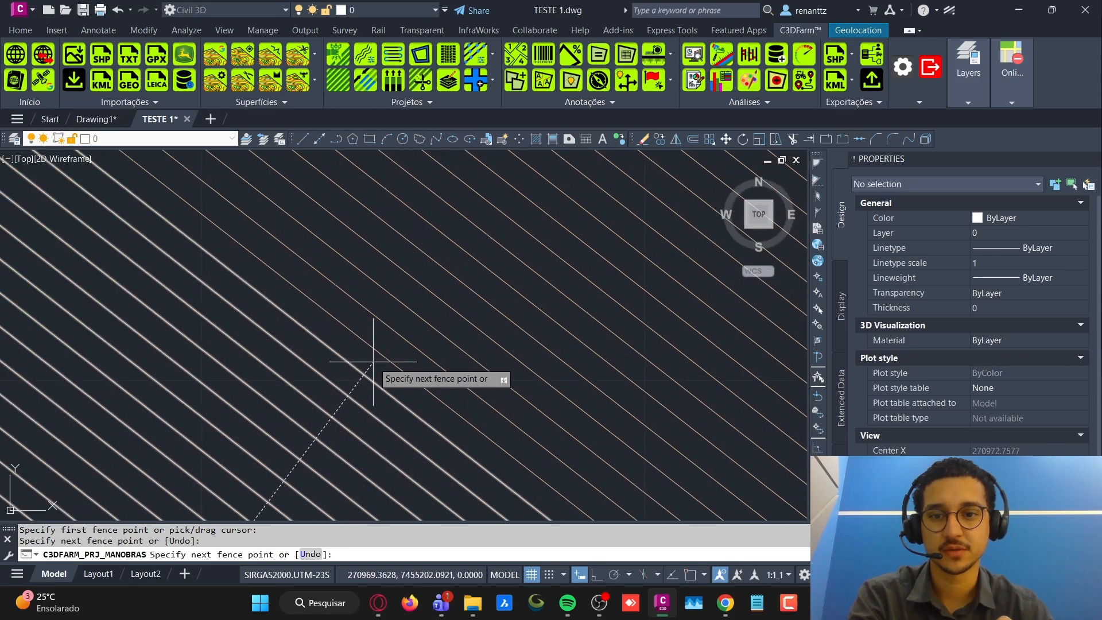
{"action": "left_click", "coordinate": [373, 363]}
{"action": "scroll", "coordinate": [373, 363], "scroll_direction": "down", "scroll_amount": 7}
{"action": "middle_click_drag", "start_coordinate": [373, 363], "coordinate": [401, 322]}
{"action": "key", "text": "Return"}
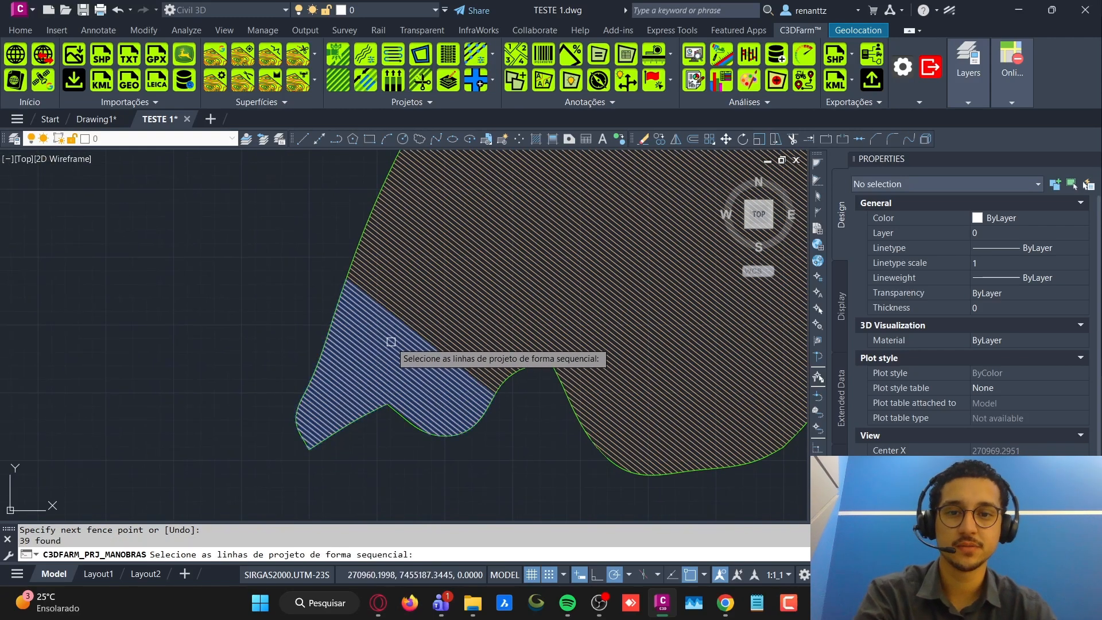
{"action": "key", "text": "Return"}
Step: Turn off grid snap, specify the maneuver entry location at the plot's southwest tip, and review the maneuver type options without applying them
{"action": "scroll", "coordinate": [350, 405], "scroll_direction": "up", "scroll_amount": 6}
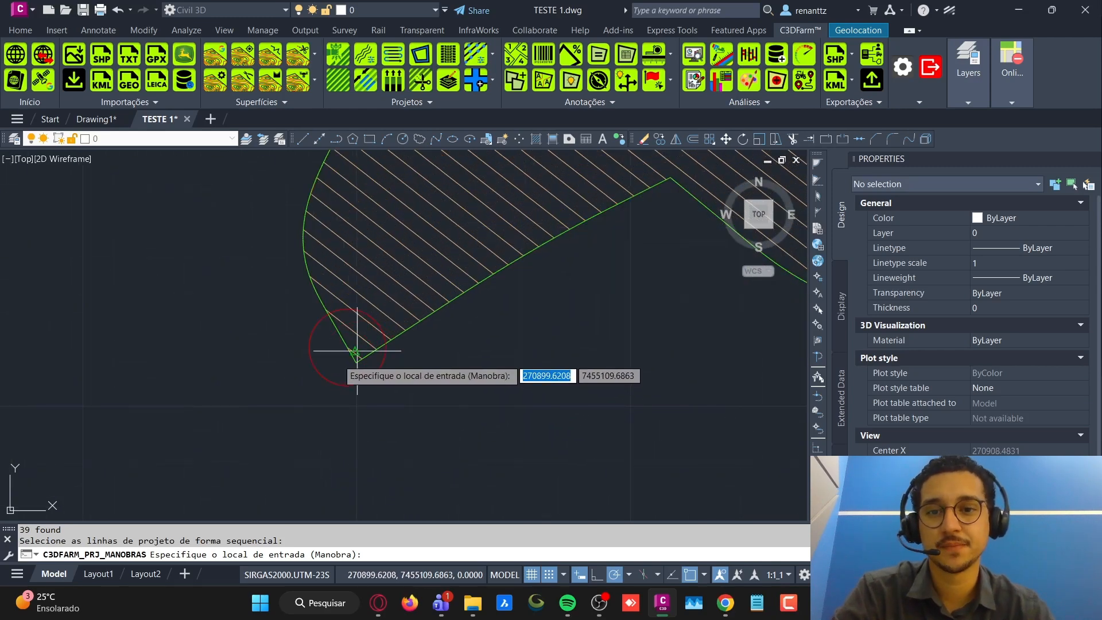
{"action": "scroll", "coordinate": [353, 356], "scroll_direction": "up", "scroll_amount": 4}
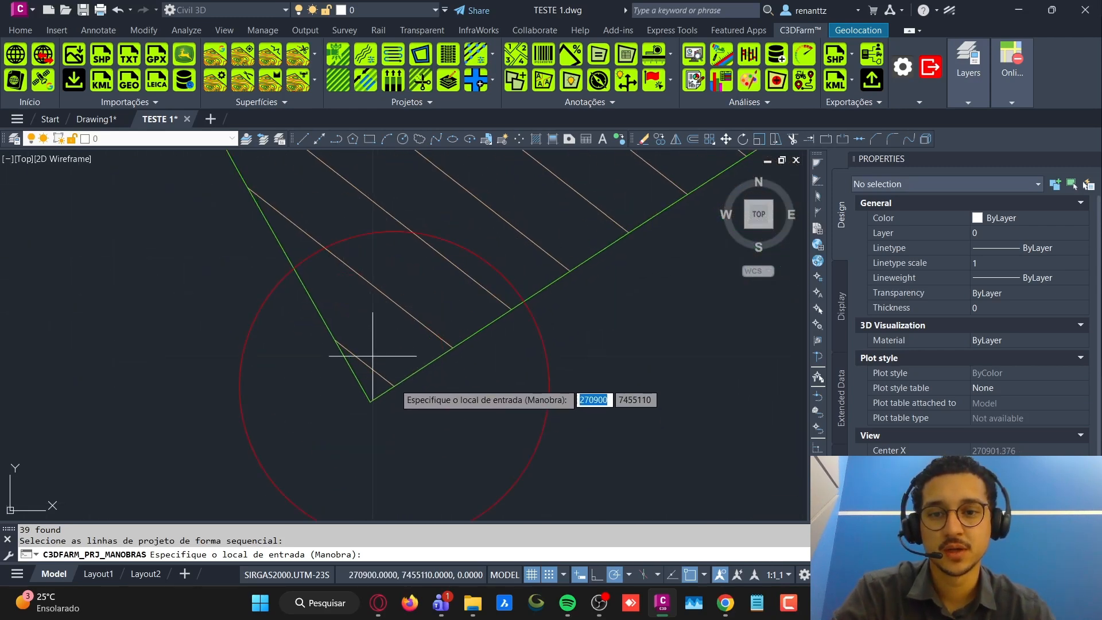
{"action": "left_click", "coordinate": [549, 574]}
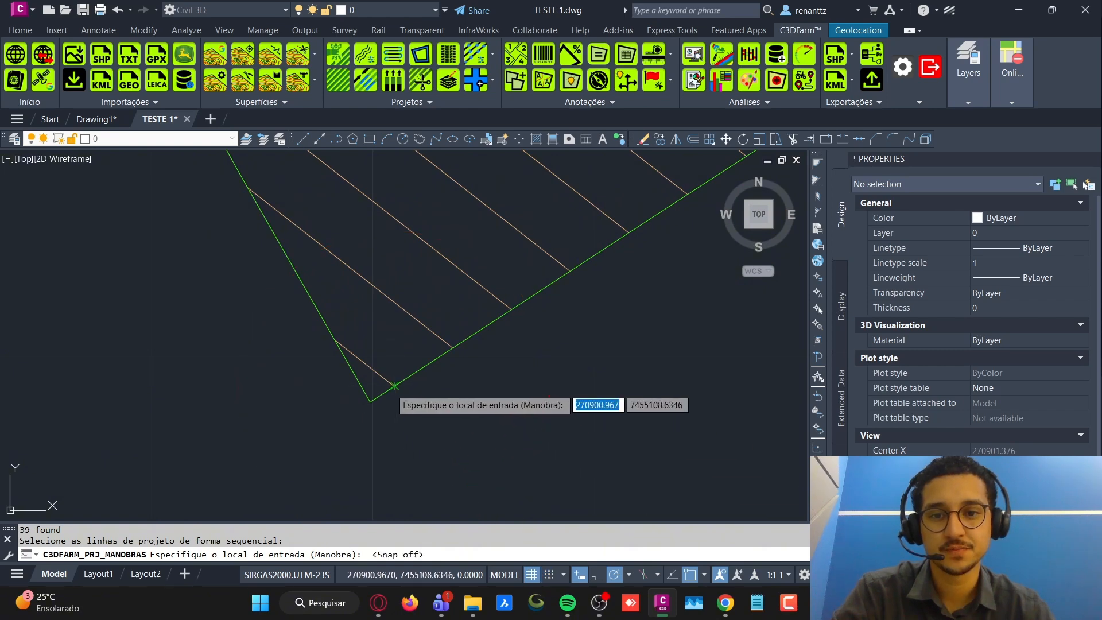
{"action": "left_click", "coordinate": [371, 401]}
{"action": "left_click_drag", "start_coordinate": [561, 141], "coordinate": [495, 173]}
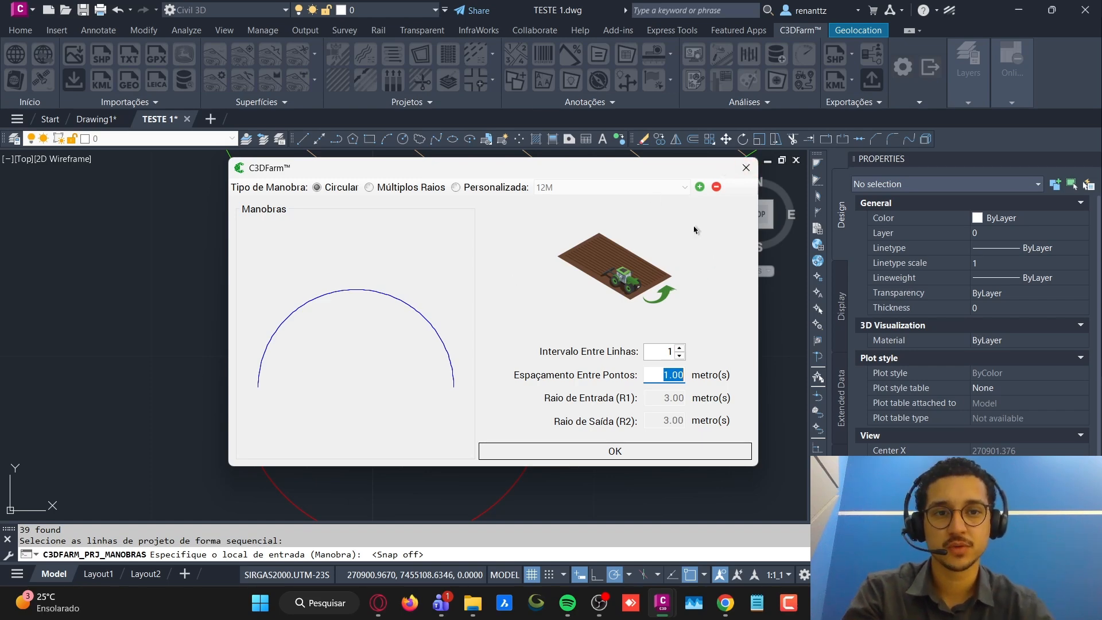
{"action": "left_click", "coordinate": [753, 175]}
Step: Select all similar project lines on the CA-Projeto layer and standardize their vertices with a uniform spacing of 5
{"action": "left_click", "coordinate": [519, 239]}
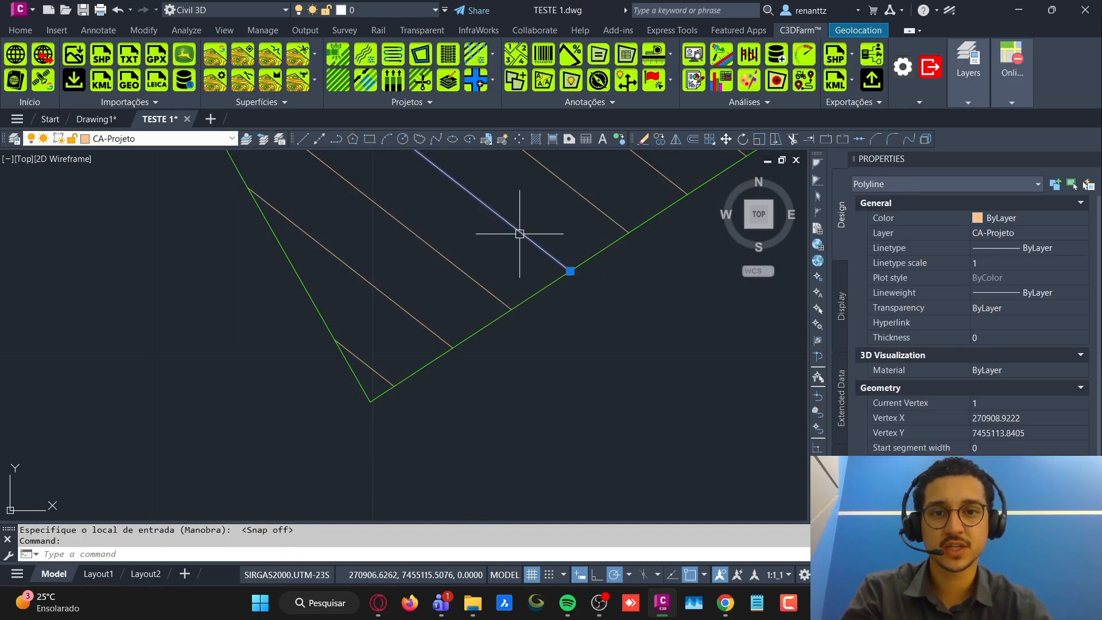
{"action": "right_click", "coordinate": [519, 239]}
{"action": "left_click", "coordinate": [568, 490]}
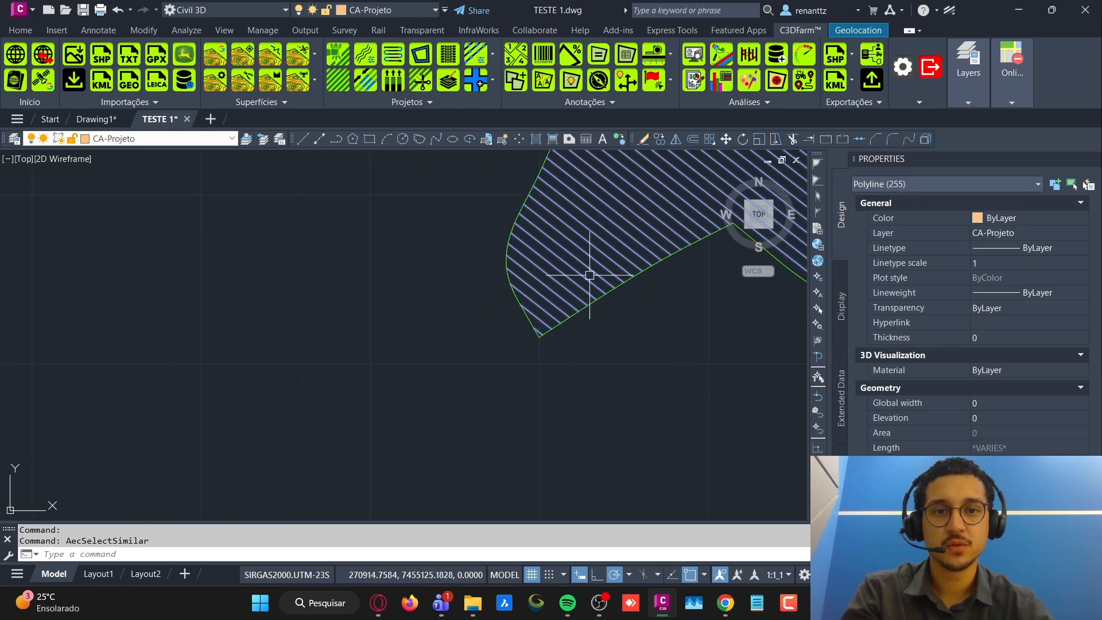
{"action": "middle_click_drag", "start_coordinate": [412, 448], "coordinate": [276, 425]}
{"action": "scroll", "coordinate": [367, 372], "scroll_direction": "down", "scroll_amount": 6}
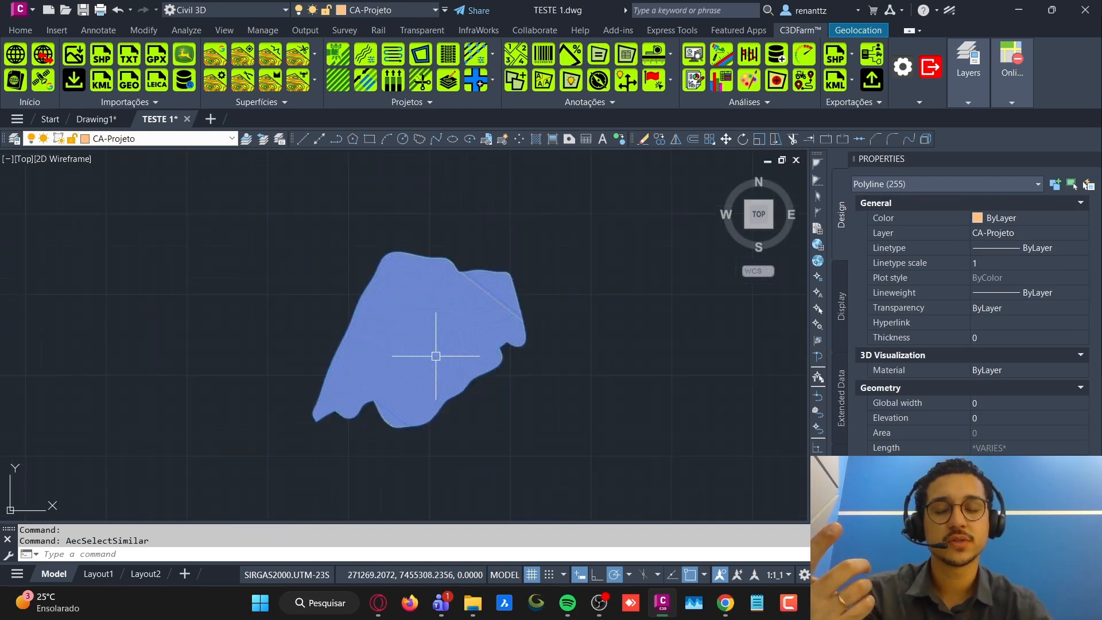
{"action": "left_click", "coordinate": [496, 63]}
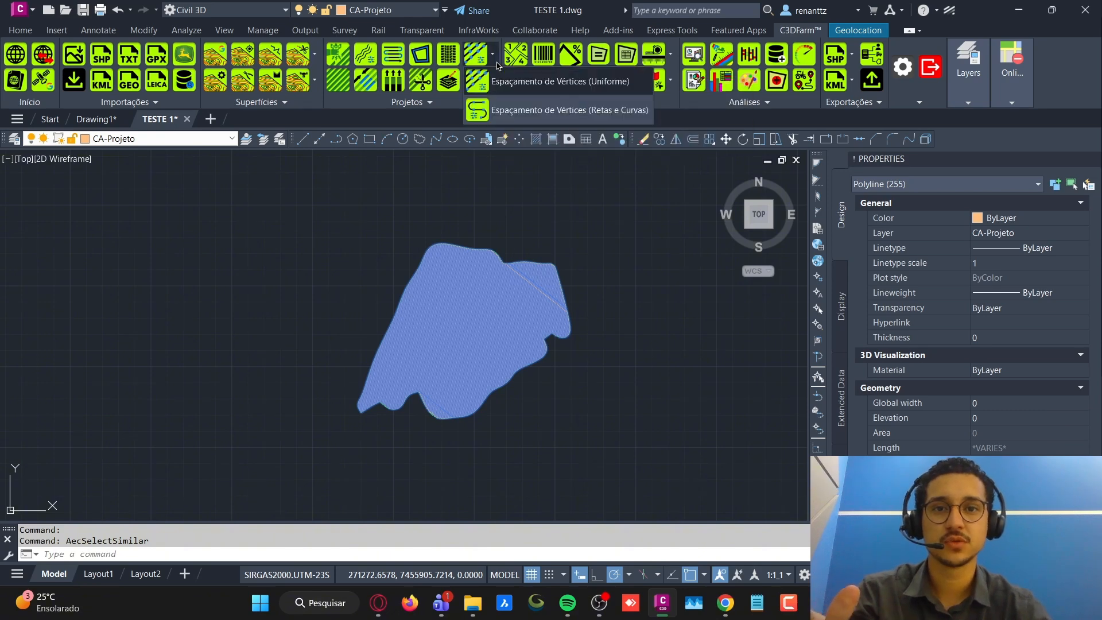
{"action": "left_click", "coordinate": [517, 86]}
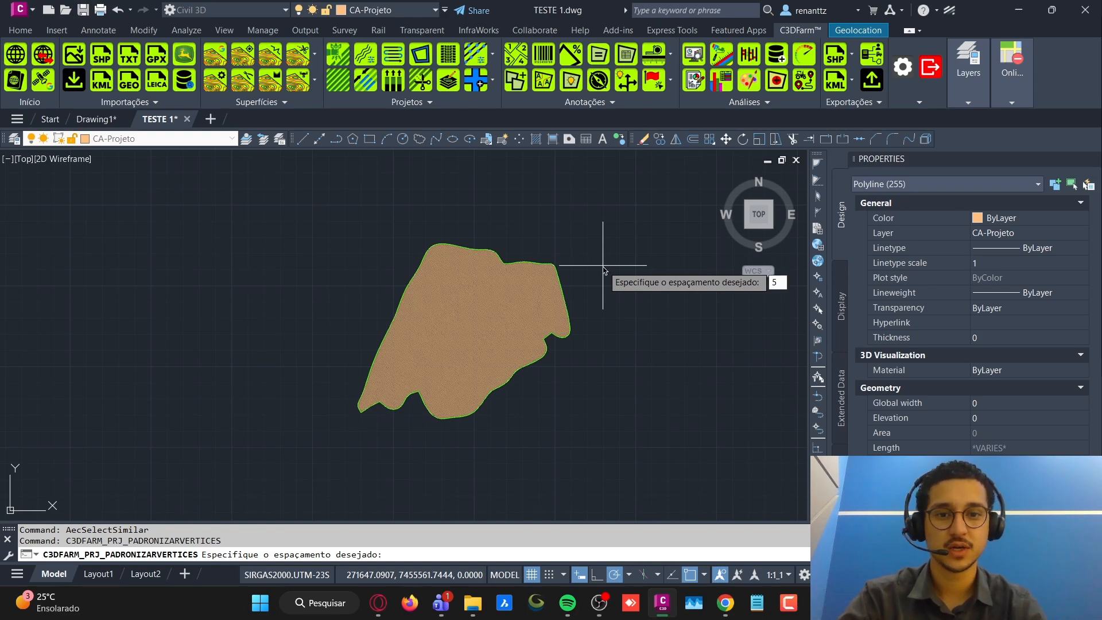
{"action": "key", "text": "Return"}
Step: Select a project line near the plot's southwest tip to inspect its vertex distribution, and clear the selection
{"action": "scroll", "coordinate": [377, 396], "scroll_direction": "up", "scroll_amount": 5}
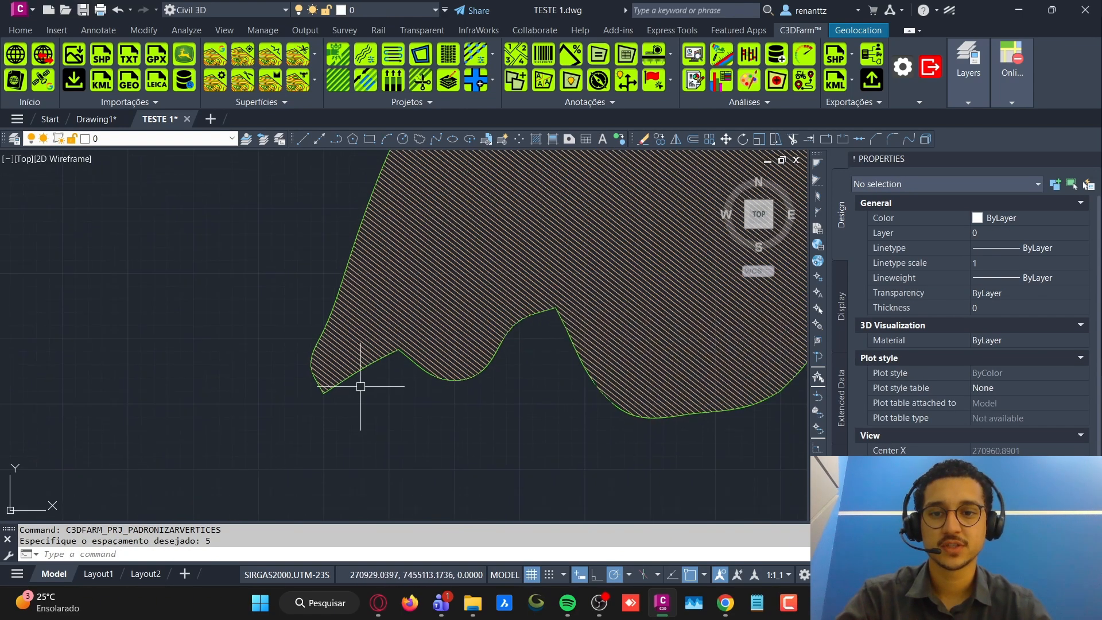
{"action": "left_click", "coordinate": [317, 351]}
{"action": "scroll", "coordinate": [325, 368], "scroll_direction": "up", "scroll_amount": 4}
{"action": "middle_click_drag", "start_coordinate": [334, 318], "coordinate": [366, 412]}
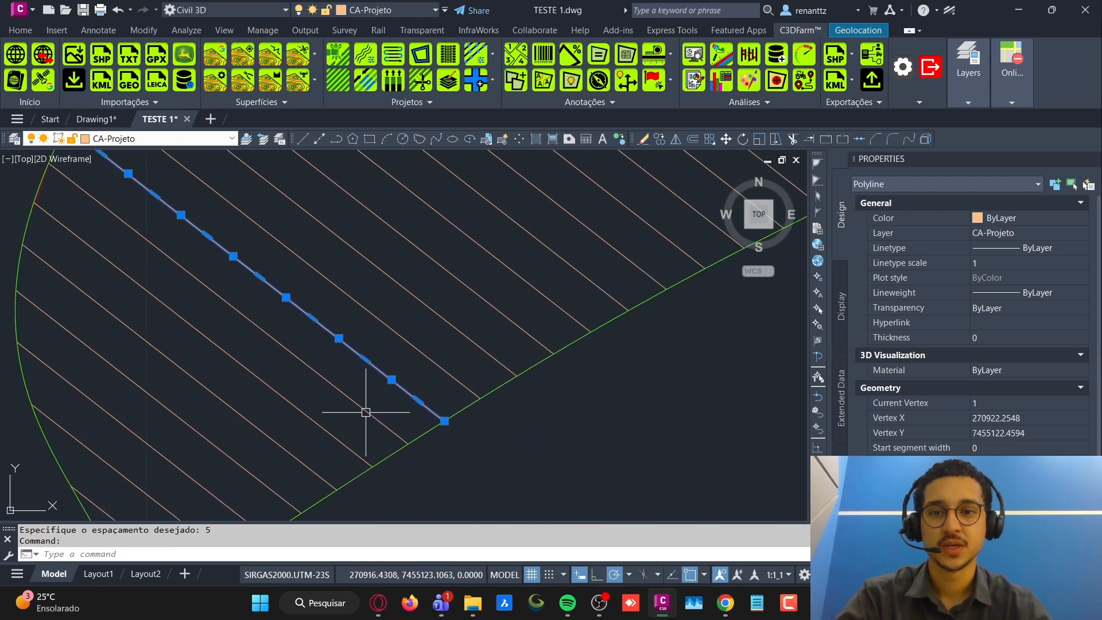
{"action": "mouse_move", "coordinate": [339, 338]}
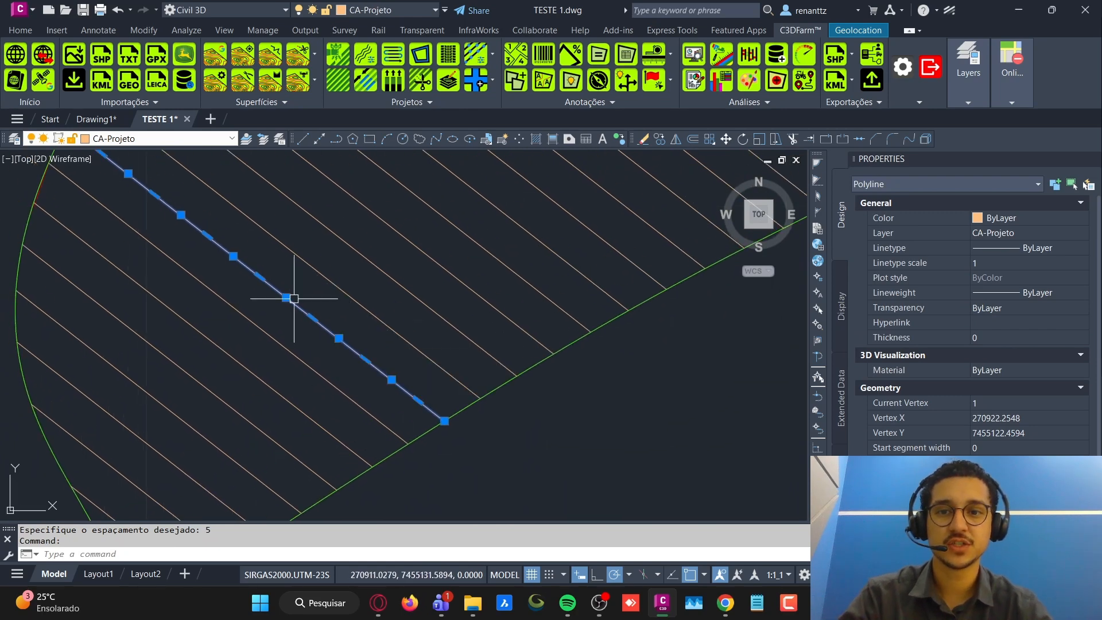
{"action": "scroll", "coordinate": [463, 248], "scroll_direction": "down", "scroll_amount": 6}
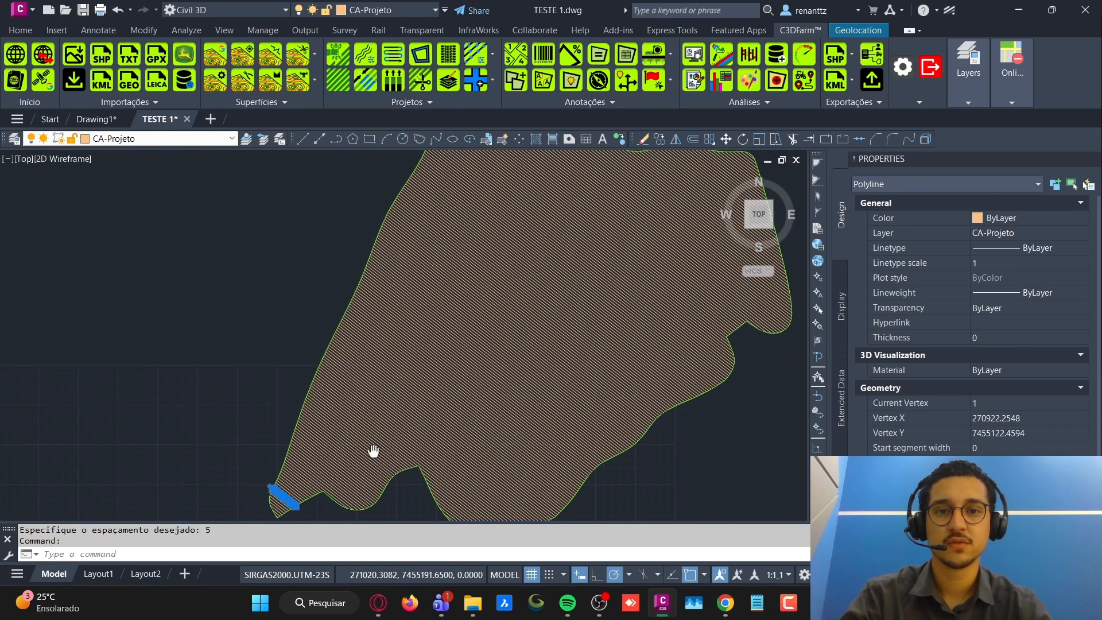
{"action": "key", "text": "Escape"}
Step: Select a long project line across the middle of the plot to inspect its vertices, and deselect it
{"action": "left_click", "coordinate": [546, 251]}
{"action": "scroll", "coordinate": [551, 246], "scroll_direction": "up", "scroll_amount": 5}
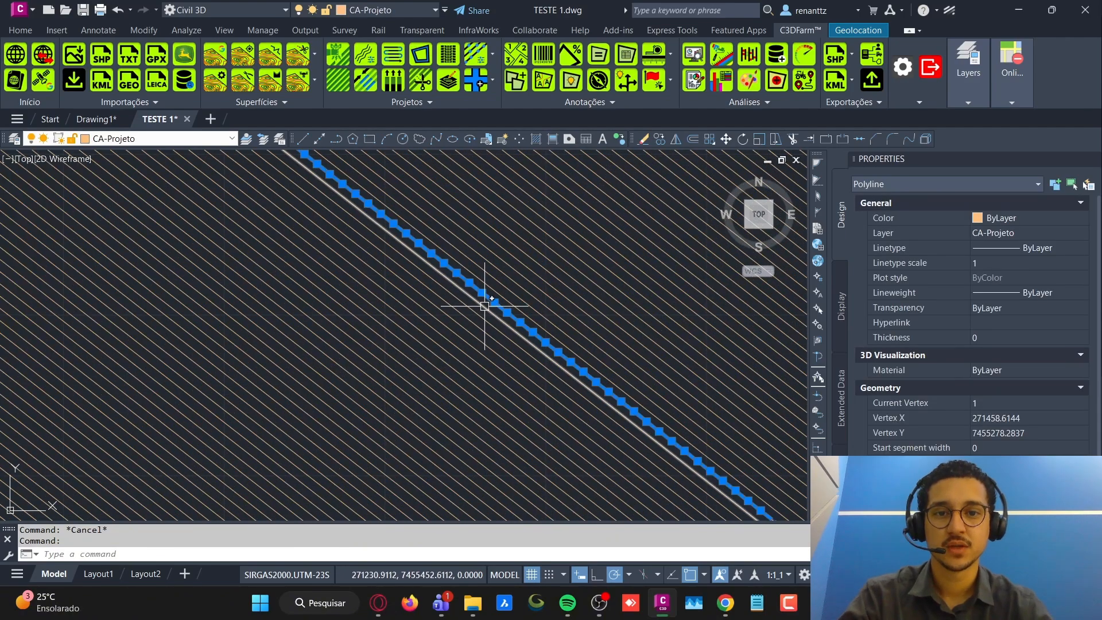
{"action": "mouse_move", "coordinate": [482, 292]}
{"action": "scroll", "coordinate": [482, 293], "scroll_direction": "down", "scroll_amount": 5}
{"action": "key", "text": "Escape"}
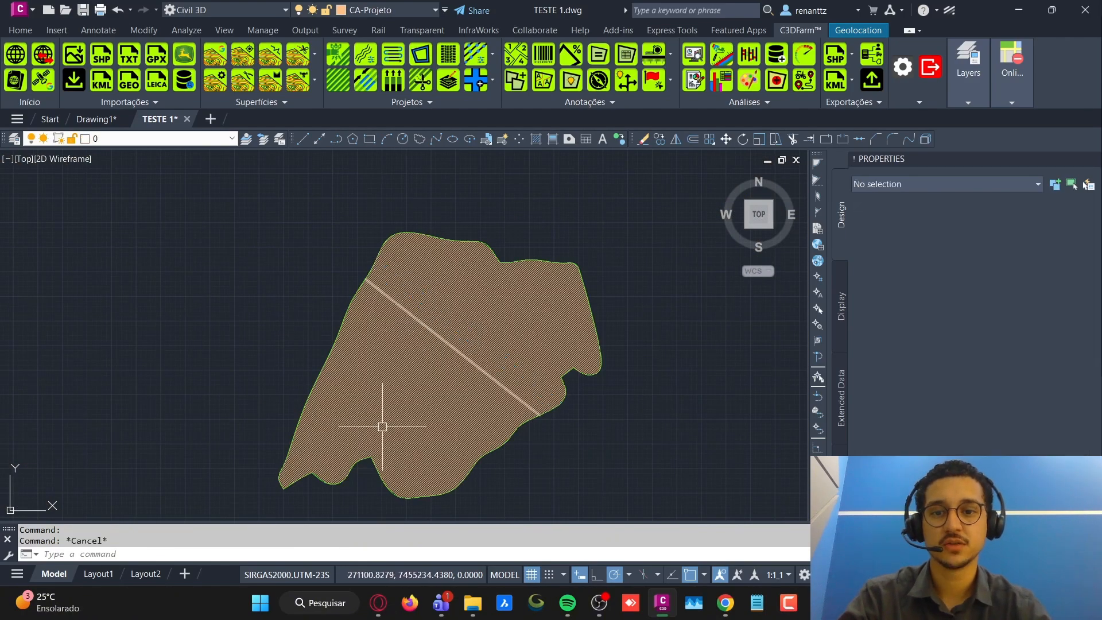
{"action": "scroll", "coordinate": [375, 382], "scroll_direction": "up", "scroll_amount": 5}
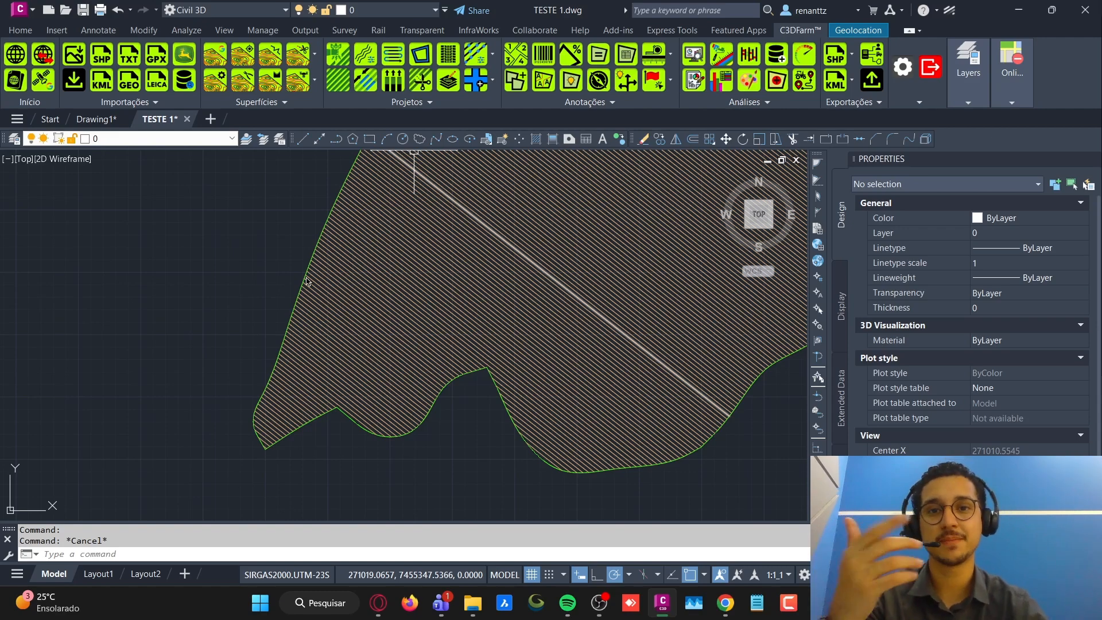
{"action": "left_click", "coordinate": [303, 330]}
{"action": "key", "text": "Escape"}
{"action": "middle_click_drag", "start_coordinate": [326, 366], "coordinate": [364, 327]}
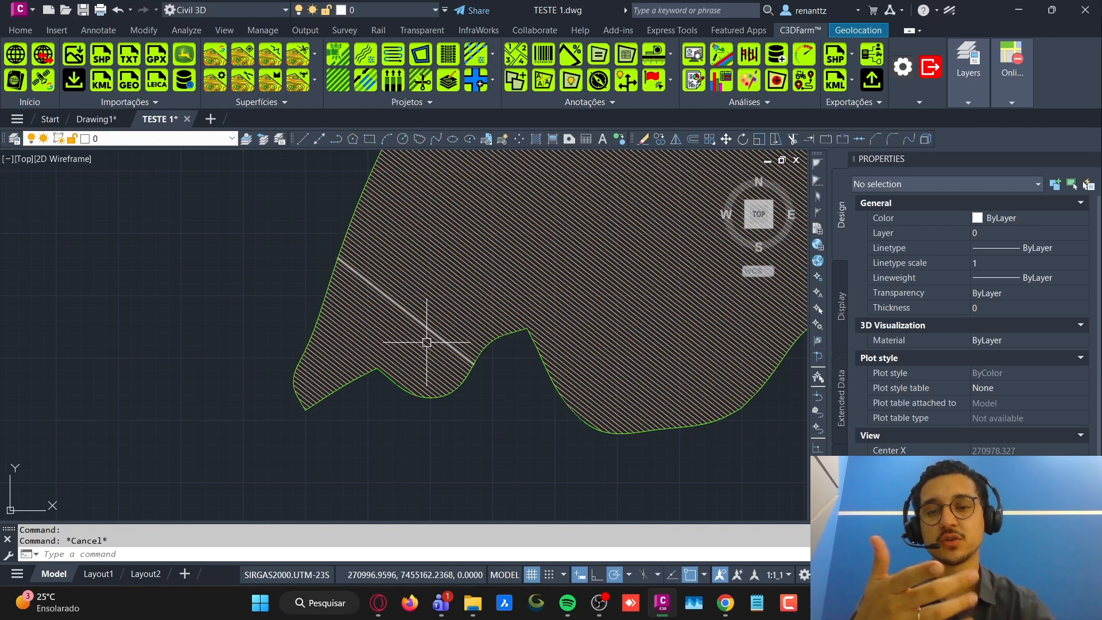
{"action": "scroll", "coordinate": [413, 369], "scroll_direction": "up", "scroll_amount": 2}
{"action": "scroll", "coordinate": [418, 184], "scroll_direction": "up", "scroll_amount": 3}
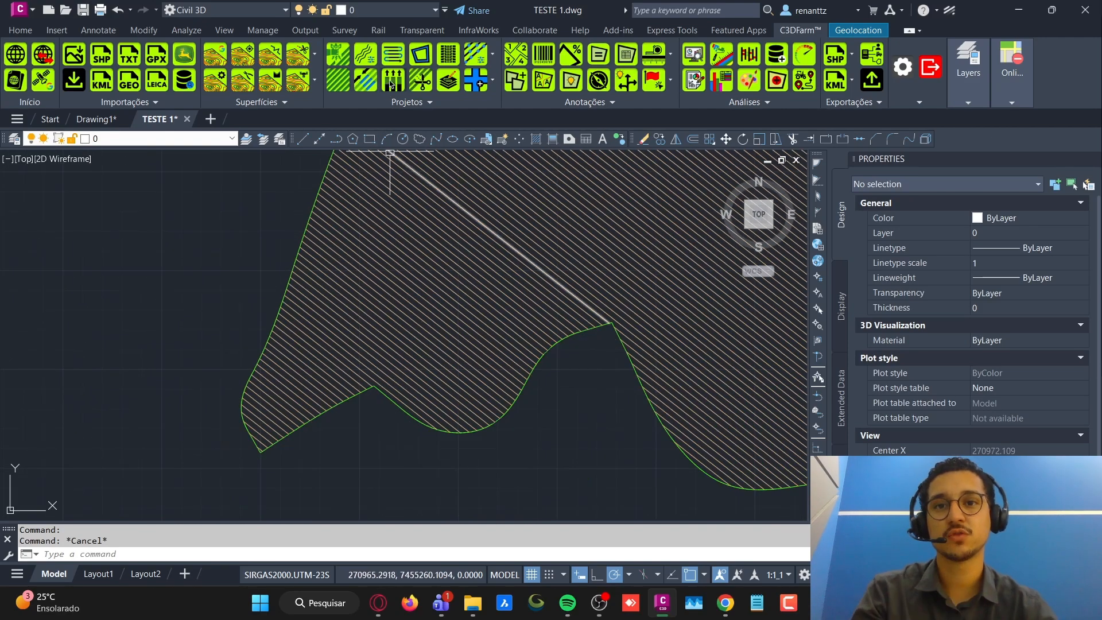
{"action": "left_click", "coordinate": [401, 53]}
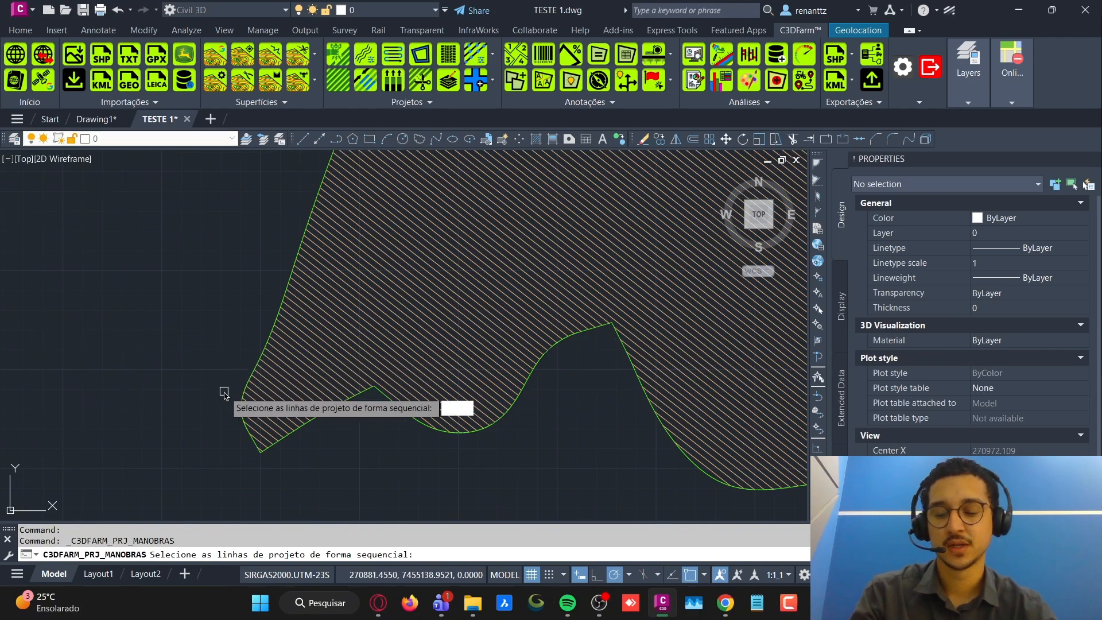
{"action": "type", "text": "f"}
{"action": "key", "text": "Return"}
{"action": "scroll", "coordinate": [252, 436], "scroll_direction": "up", "scroll_amount": 3}
{"action": "left_click", "coordinate": [251, 435]}
{"action": "scroll", "coordinate": [287, 448], "scroll_direction": "down", "scroll_amount": 6}
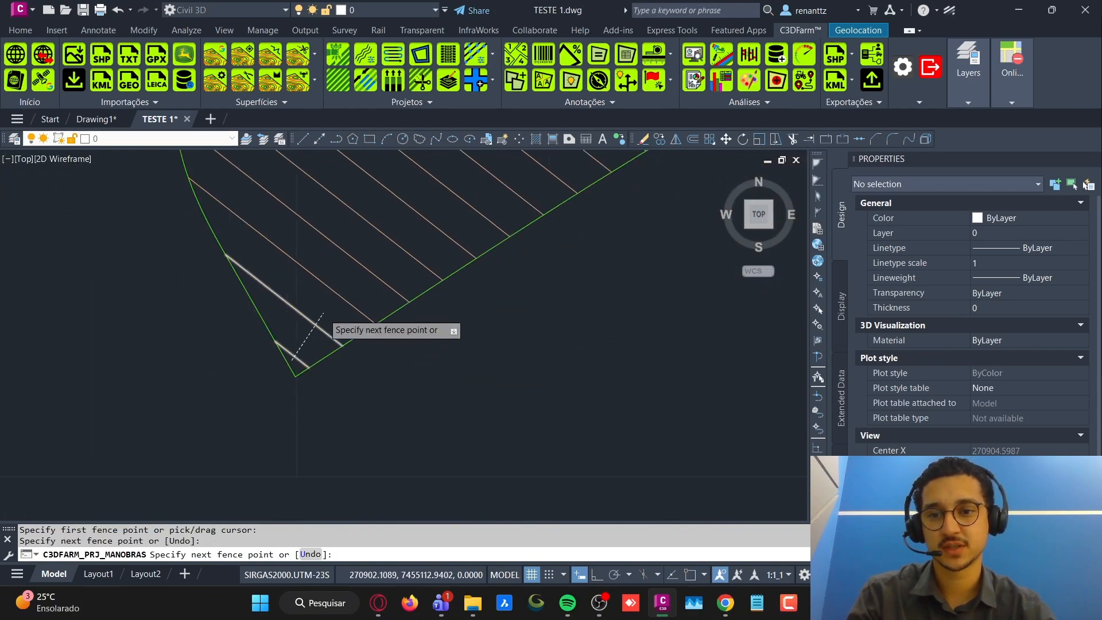
{"action": "left_click", "coordinate": [415, 278]}
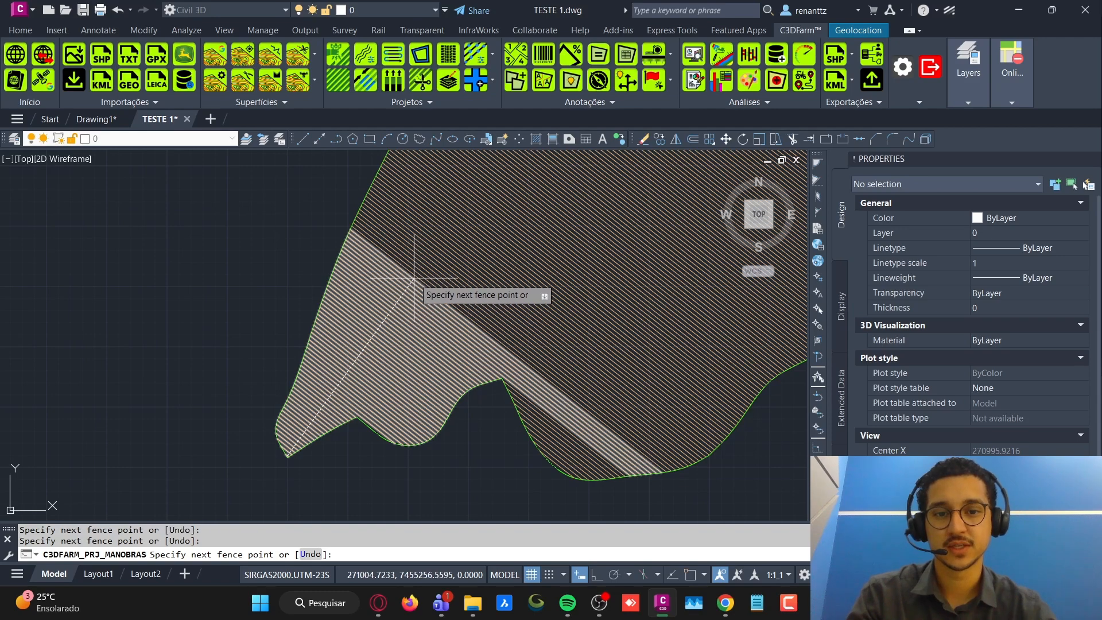
{"action": "key", "text": "Escape"}
Step: Start creating maneuvers and fence-select the sequential project lines from the plot's southwest tip toward the northeast
{"action": "scroll", "coordinate": [334, 446], "scroll_direction": "up", "scroll_amount": 4}
{"action": "key", "text": "Return"}
{"action": "scroll", "coordinate": [275, 436], "scroll_direction": "up", "scroll_amount": 5}
{"action": "type", "text": "f"}
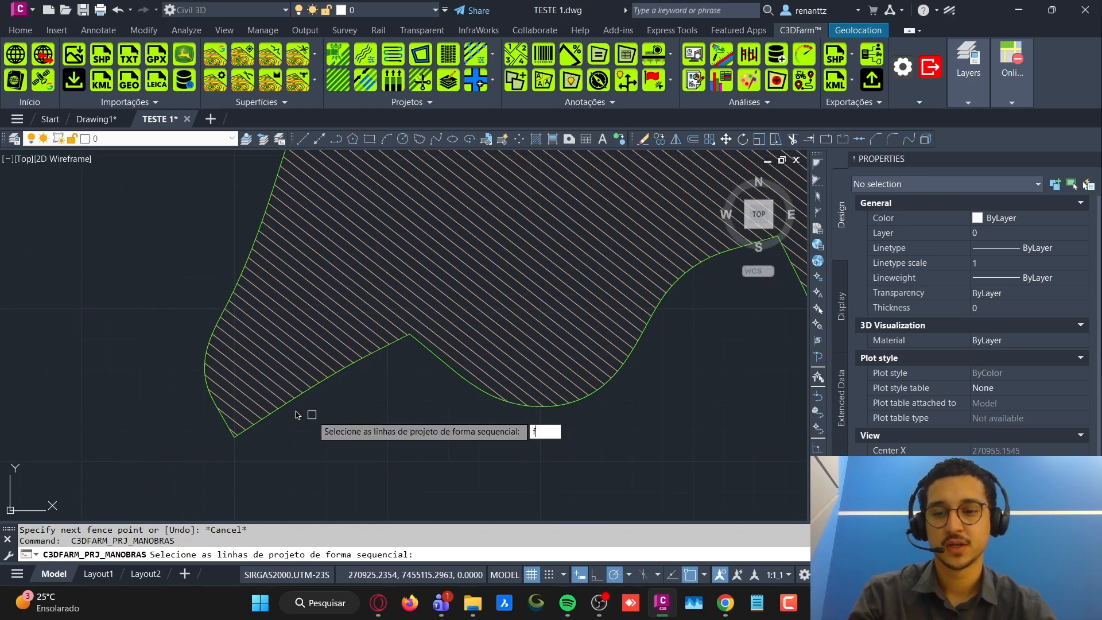
{"action": "key", "text": "Return"}
{"action": "left_click", "coordinate": [252, 448]}
{"action": "scroll", "coordinate": [287, 390], "scroll_direction": "down", "scroll_amount": 4}
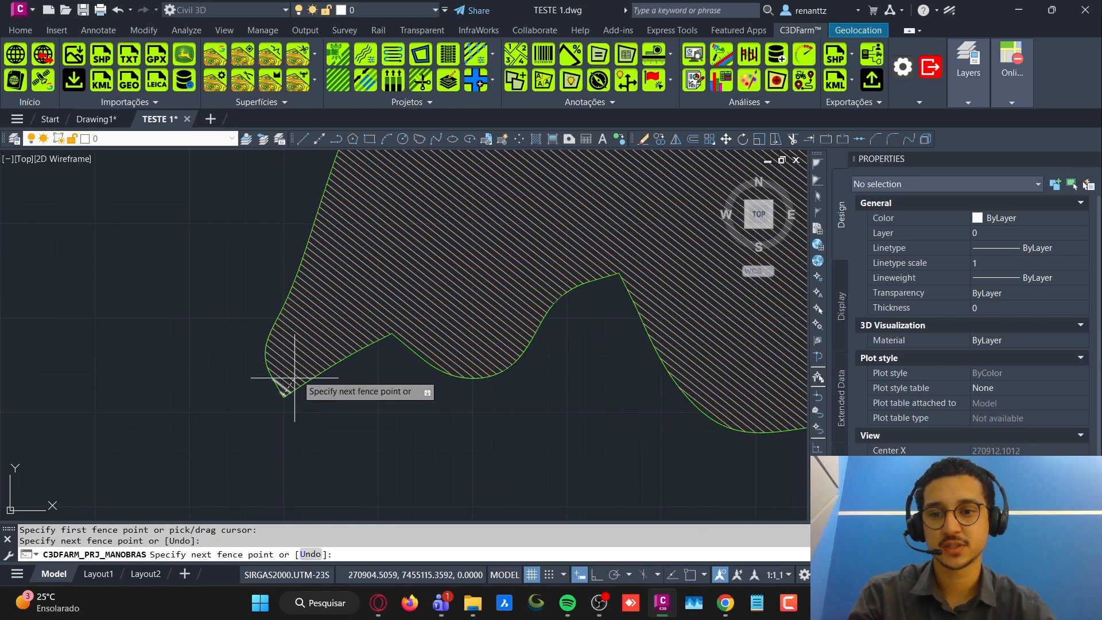
{"action": "left_click", "coordinate": [382, 300]}
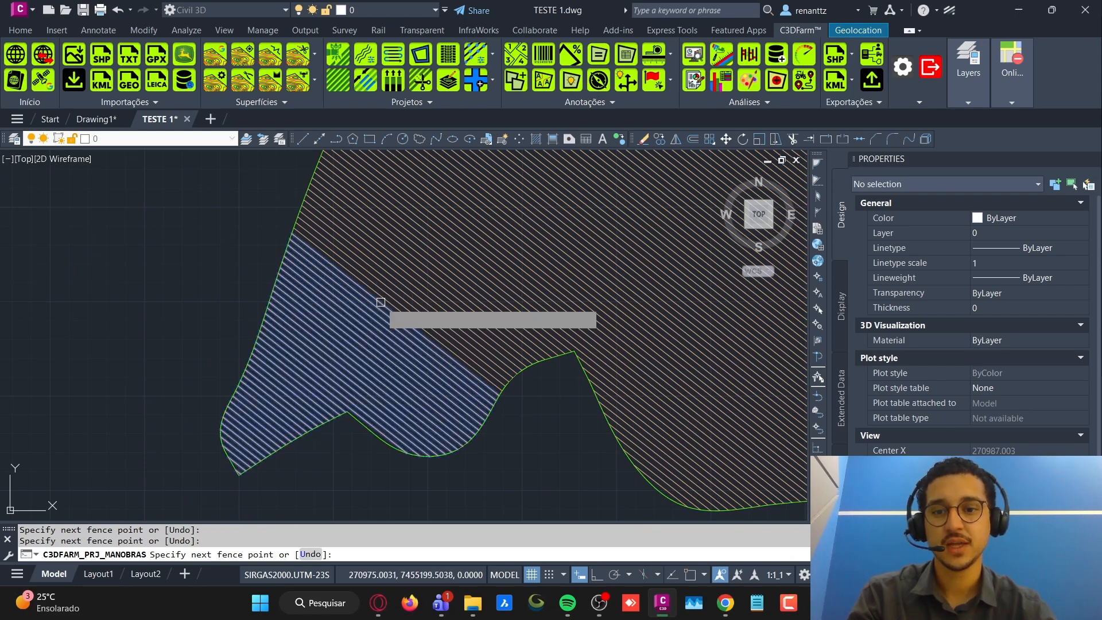
{"action": "key", "text": "Return"}
Step: Set the maneuver entry at the first project line's end and create Circular maneuvers with a point spacing of 0.1 m
{"action": "scroll", "coordinate": [310, 398], "scroll_direction": "up", "scroll_amount": 6}
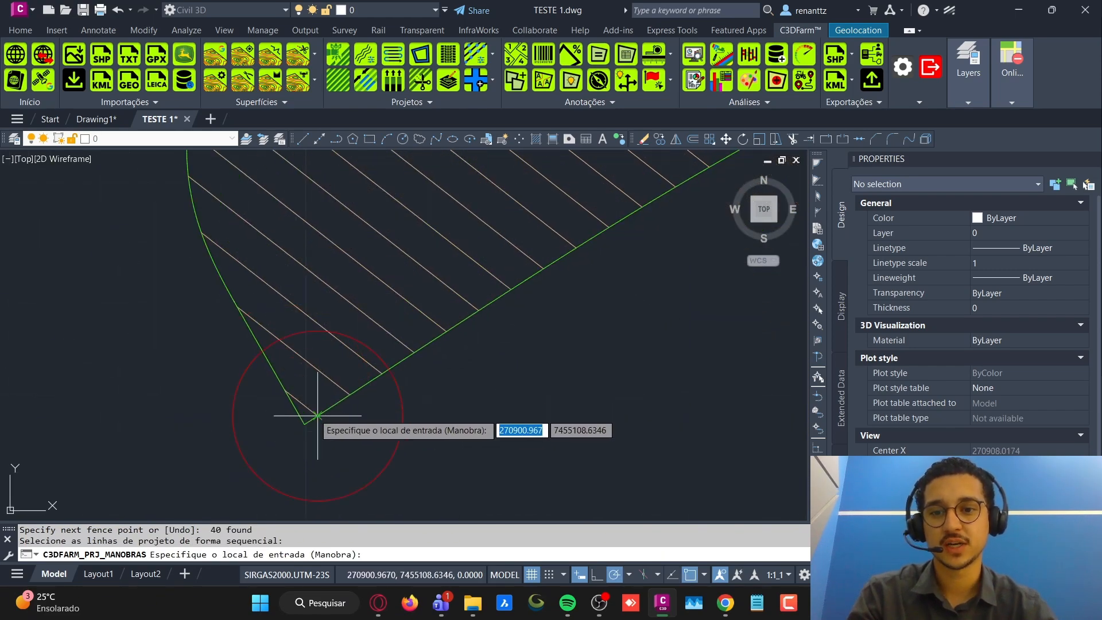
{"action": "left_click", "coordinate": [314, 418]}
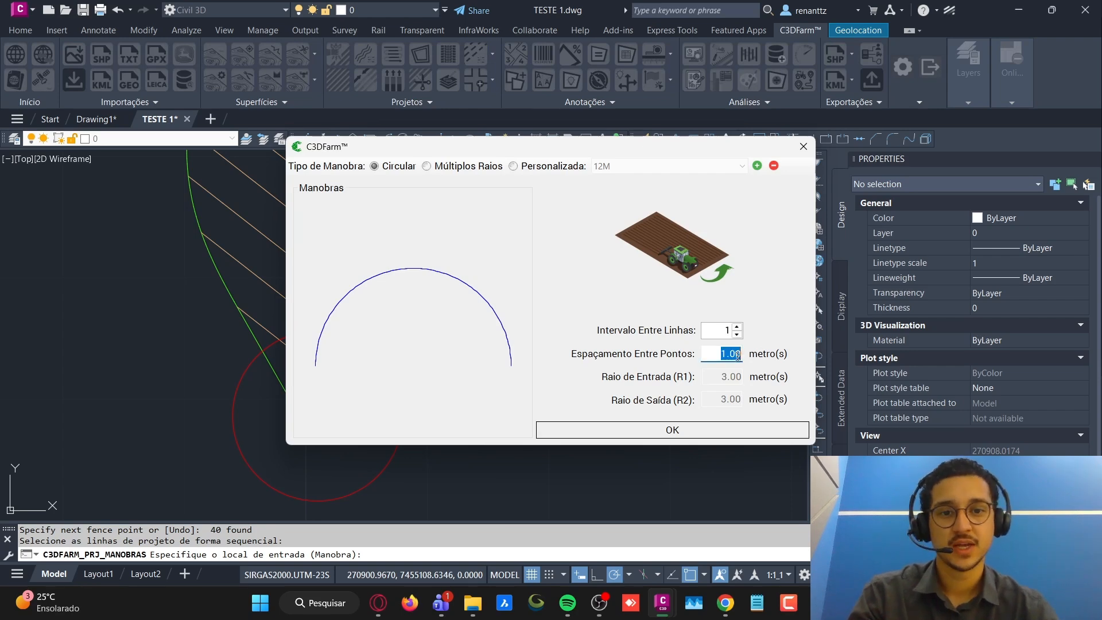
{"action": "type", "text": "0.1"}
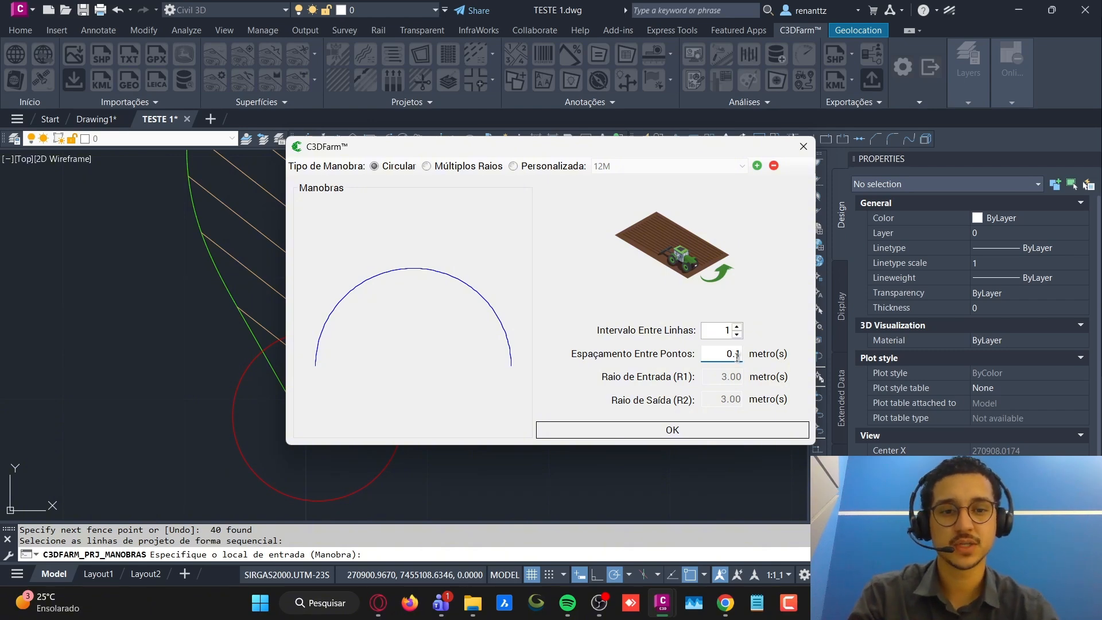
{"action": "left_click", "coordinate": [672, 430]}
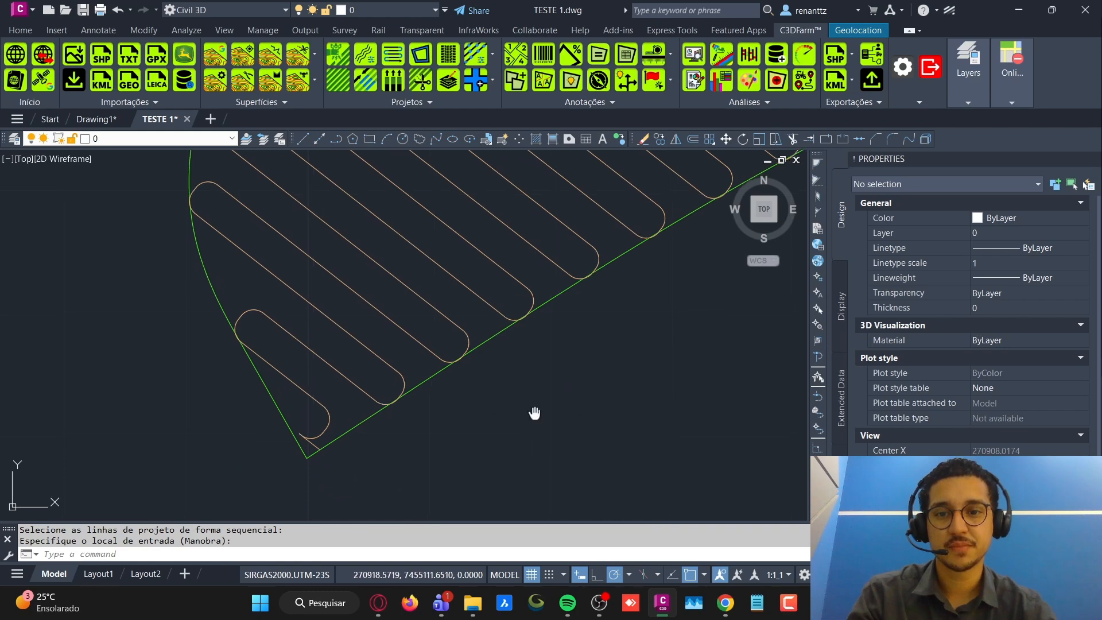
Step: Examine the circular maneuvers joining the first project lines at the plot's southwest tip
{"action": "scroll", "coordinate": [405, 411], "scroll_direction": "up", "scroll_amount": 5}
{"action": "left_click", "coordinate": [374, 365]}
{"action": "key", "text": "Escape"}
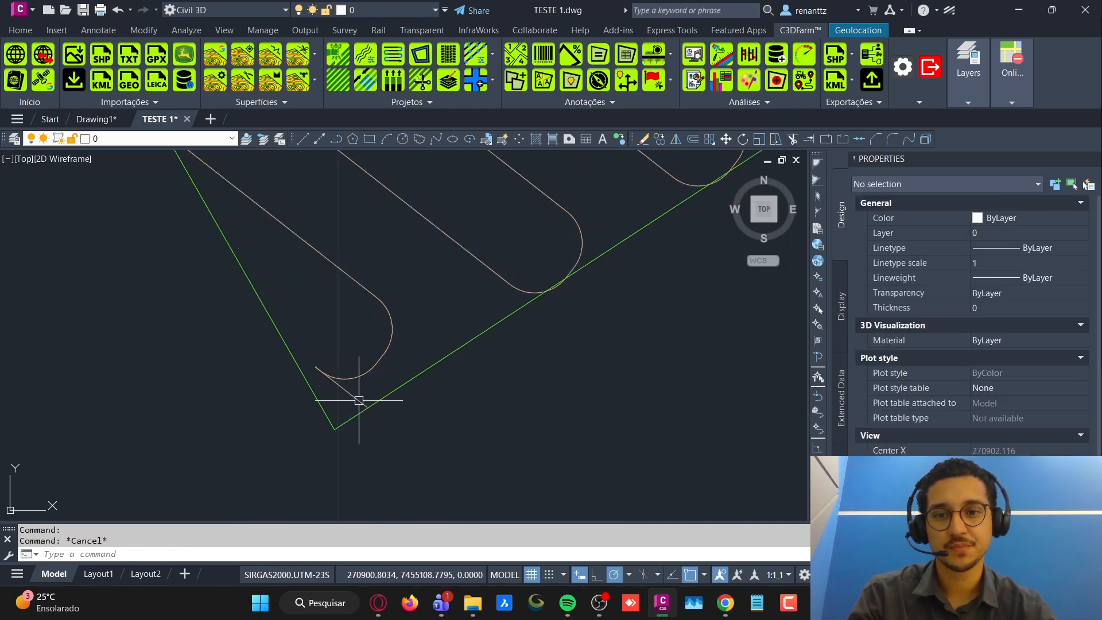
{"action": "key", "text": "Escape"}
{"action": "scroll", "coordinate": [369, 320], "scroll_direction": "down", "scroll_amount": 4}
{"action": "scroll", "coordinate": [327, 300], "scroll_direction": "up", "scroll_amount": 2}
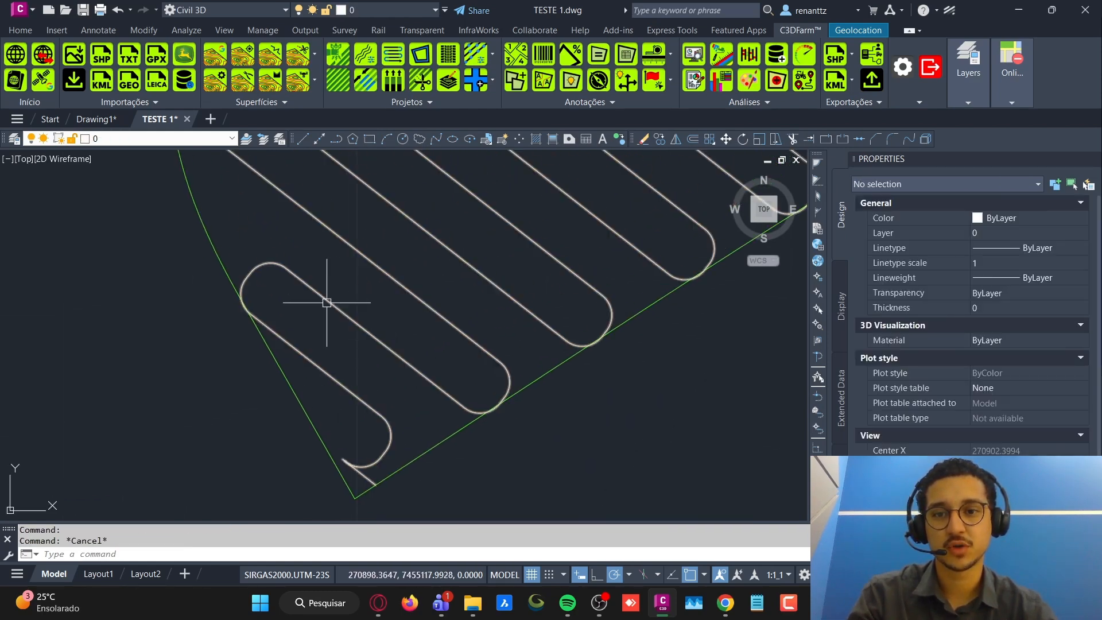
{"action": "scroll", "coordinate": [359, 285], "scroll_direction": "down", "scroll_amount": 1}
{"action": "scroll", "coordinate": [393, 381], "scroll_direction": "up", "scroll_amount": 4}
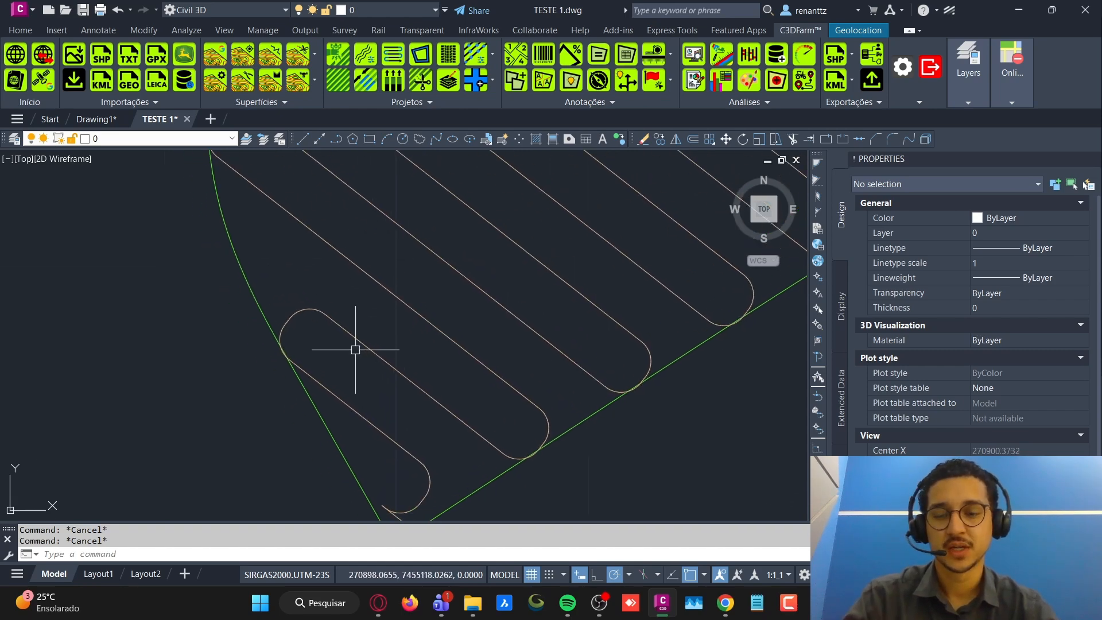
Step: Select the joined project polyline to compare vertex spacing along a maneuver arc and a straight stretch, and clear the selection
{"action": "scroll", "coordinate": [237, 348], "scroll_direction": "up", "scroll_amount": 2}
{"action": "left_click", "coordinate": [275, 278]}
{"action": "scroll", "coordinate": [415, 383], "scroll_direction": "down", "scroll_amount": 2}
{"action": "middle_click_drag", "start_coordinate": [412, 376], "coordinate": [306, 293]}
{"action": "mouse_move", "coordinate": [424, 296]}
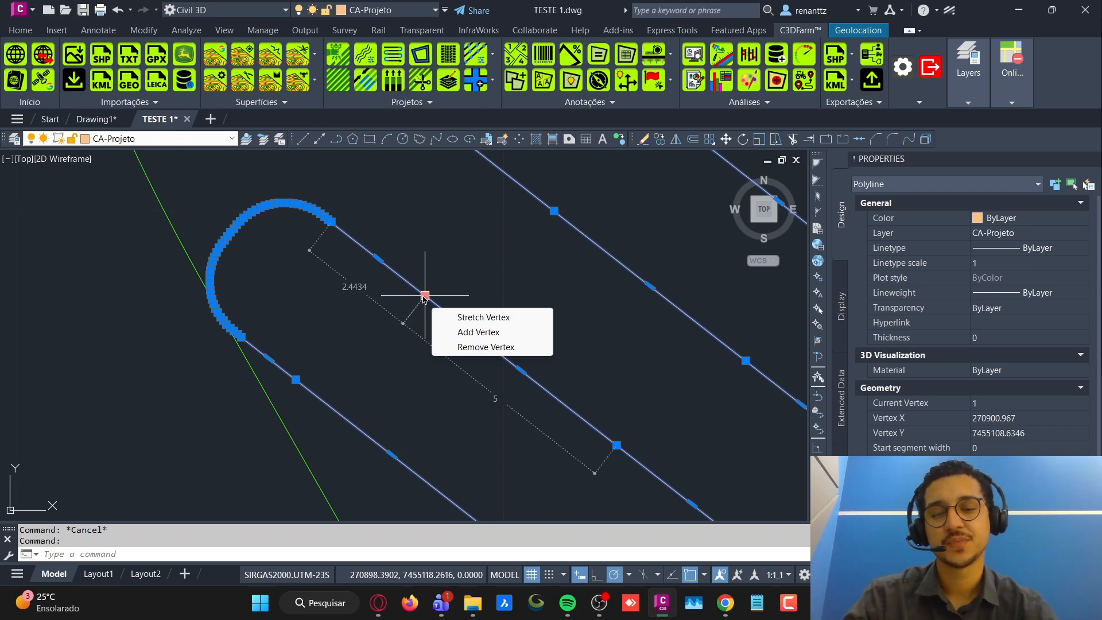
{"action": "scroll", "coordinate": [327, 235], "scroll_direction": "up", "scroll_amount": 5}
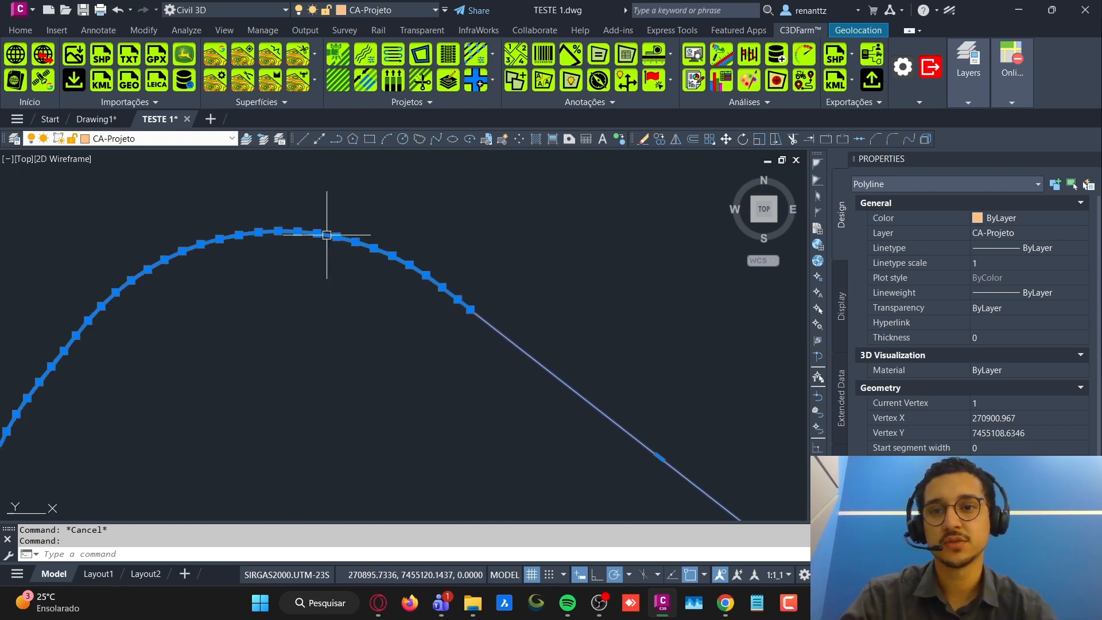
{"action": "mouse_move", "coordinate": [317, 235]}
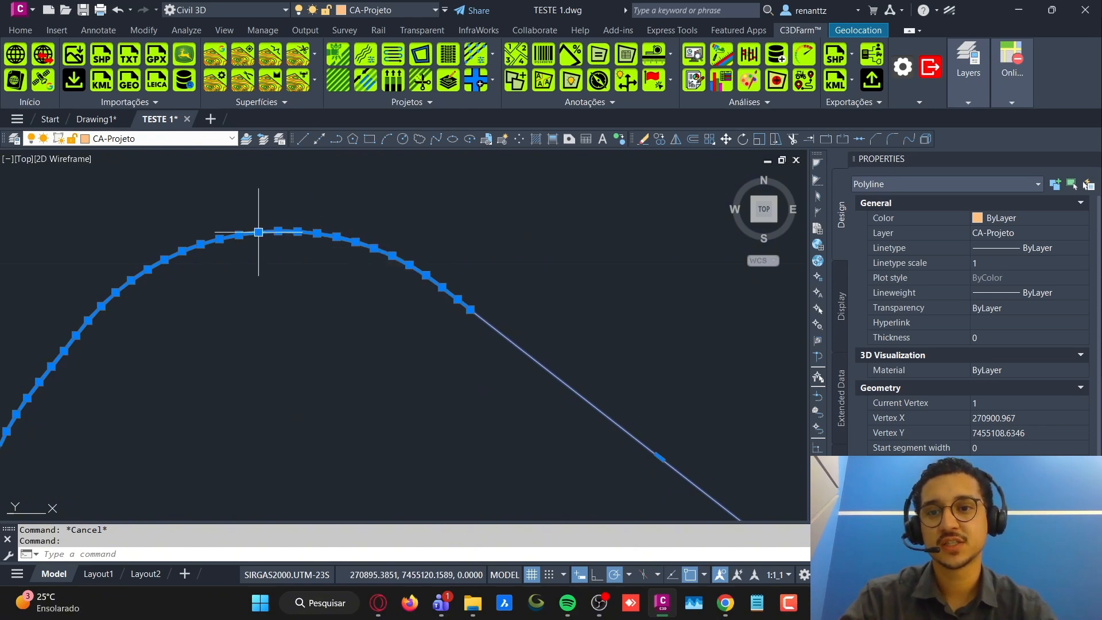
{"action": "scroll", "coordinate": [590, 364], "scroll_direction": "down", "scroll_amount": 5}
{"action": "middle_click_drag", "start_coordinate": [590, 364], "coordinate": [566, 327]}
{"action": "scroll", "coordinate": [573, 363], "scroll_direction": "up", "scroll_amount": 4}
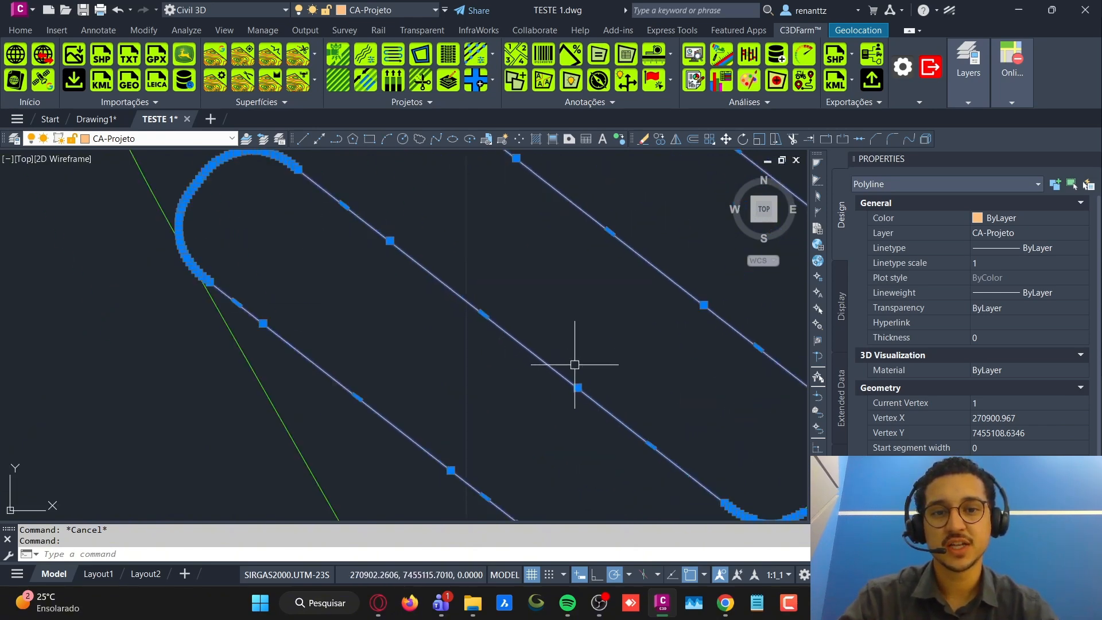
{"action": "mouse_move", "coordinate": [578, 387]}
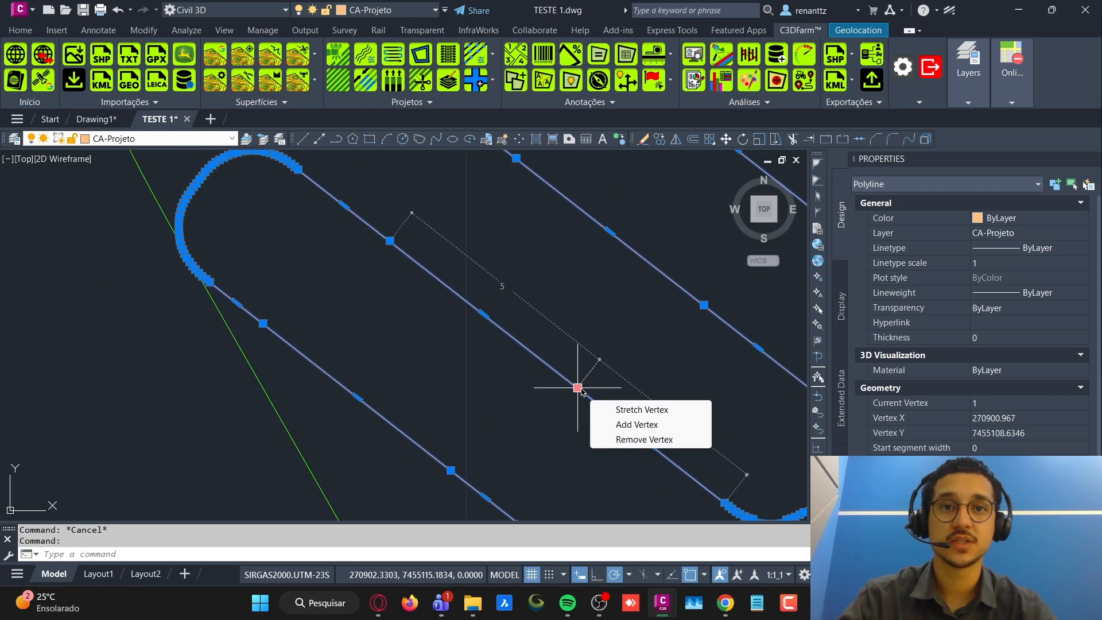
{"action": "key", "text": "Escape"}
Step: Undo the creation of the circular maneuvers to restore the separate project lines
{"action": "scroll", "coordinate": [528, 339], "scroll_direction": "down", "scroll_amount": 8}
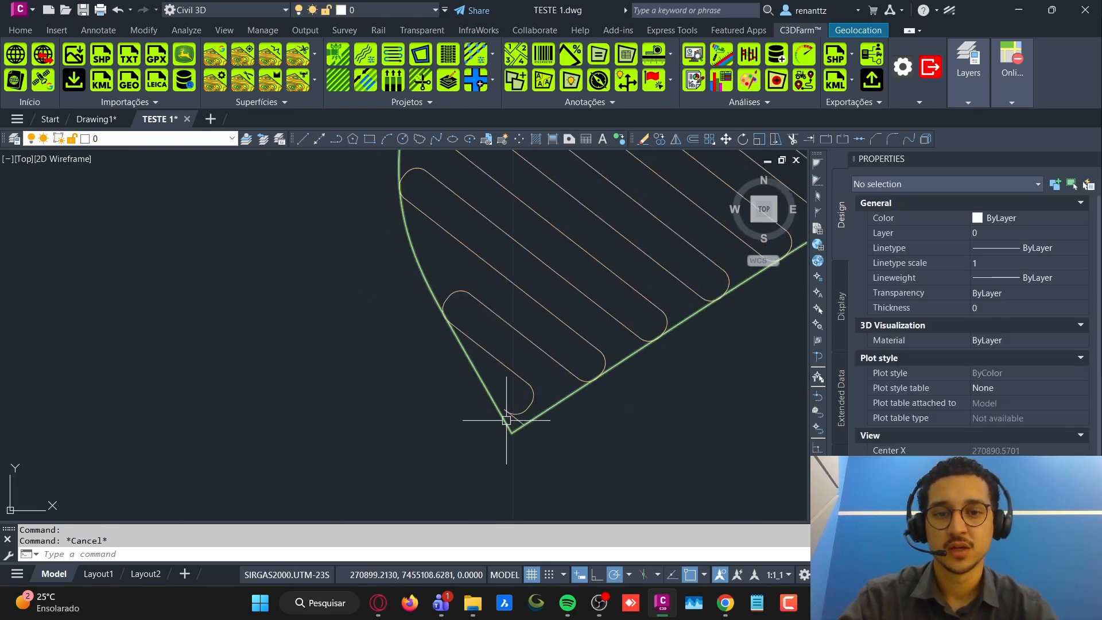
{"action": "scroll", "coordinate": [526, 393], "scroll_direction": "up", "scroll_amount": 8}
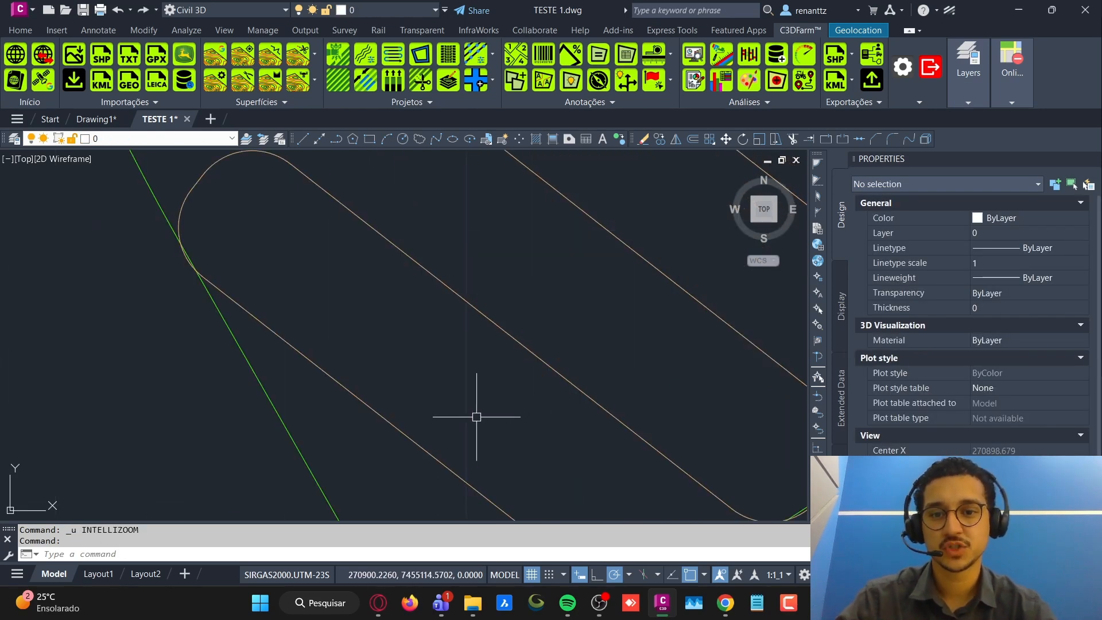
{"action": "scroll", "coordinate": [529, 405], "scroll_direction": "down", "scroll_amount": 6}
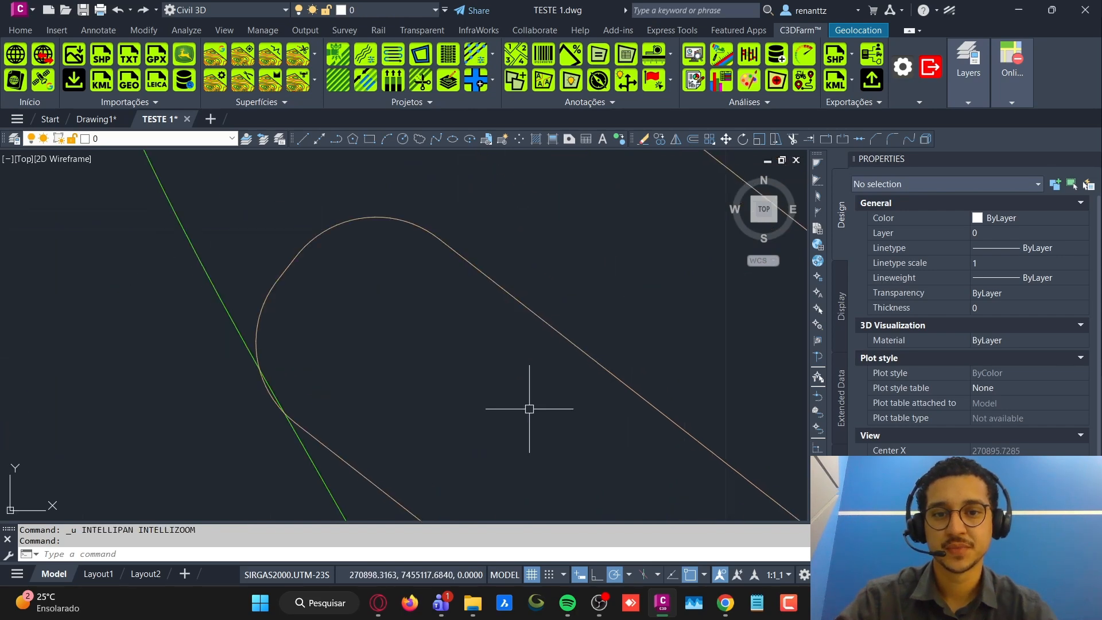
{"action": "key", "text": "ctrl+z"}
{"action": "key", "text": "ctrl+z"}
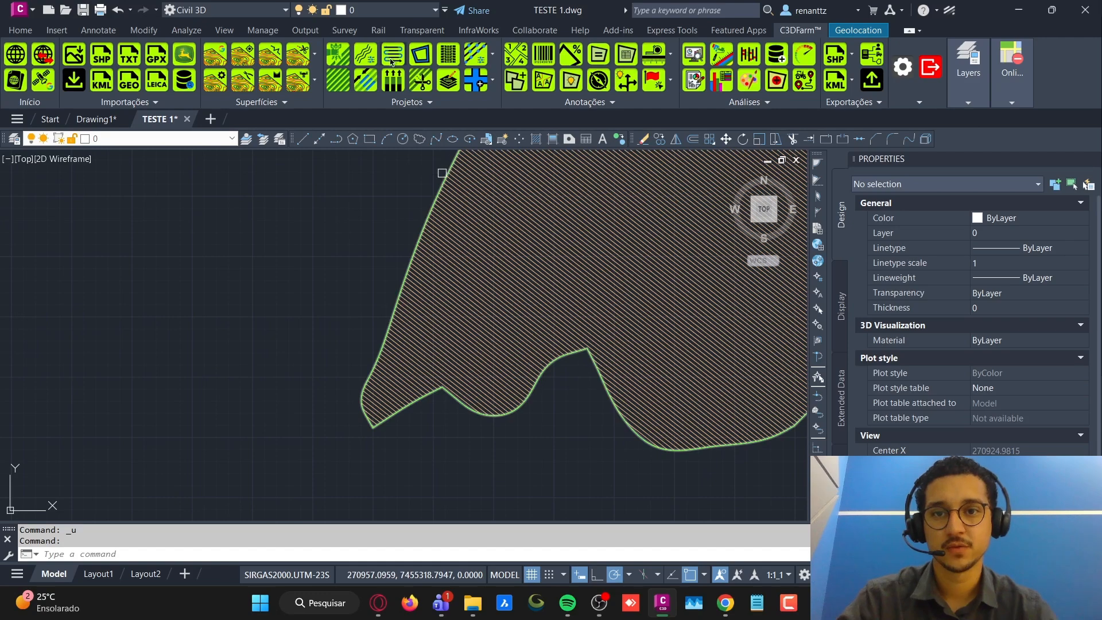
Step: Start creating maneuvers and fence-select the project lines northeastward from the southwest tip, skipping the short first line
{"action": "left_click", "coordinate": [391, 59]}
{"action": "type", "text": "f"}
{"action": "key", "text": "Return"}
{"action": "scroll", "coordinate": [353, 396], "scroll_direction": "up", "scroll_amount": 6}
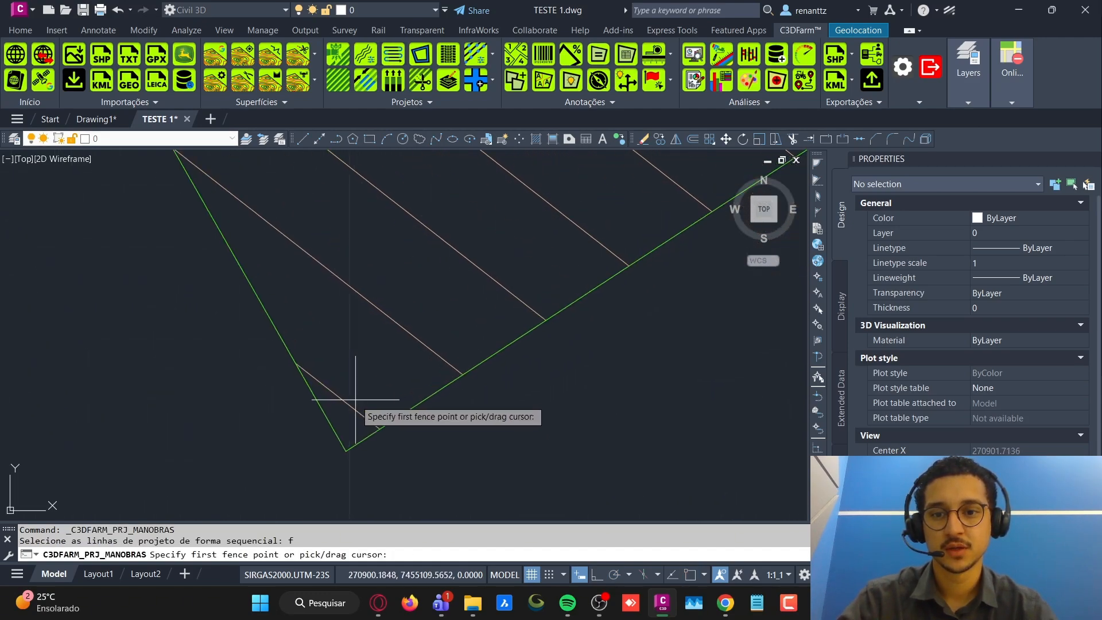
{"action": "left_click", "coordinate": [355, 399]}
{"action": "scroll", "coordinate": [505, 189], "scroll_direction": "down", "scroll_amount": 5}
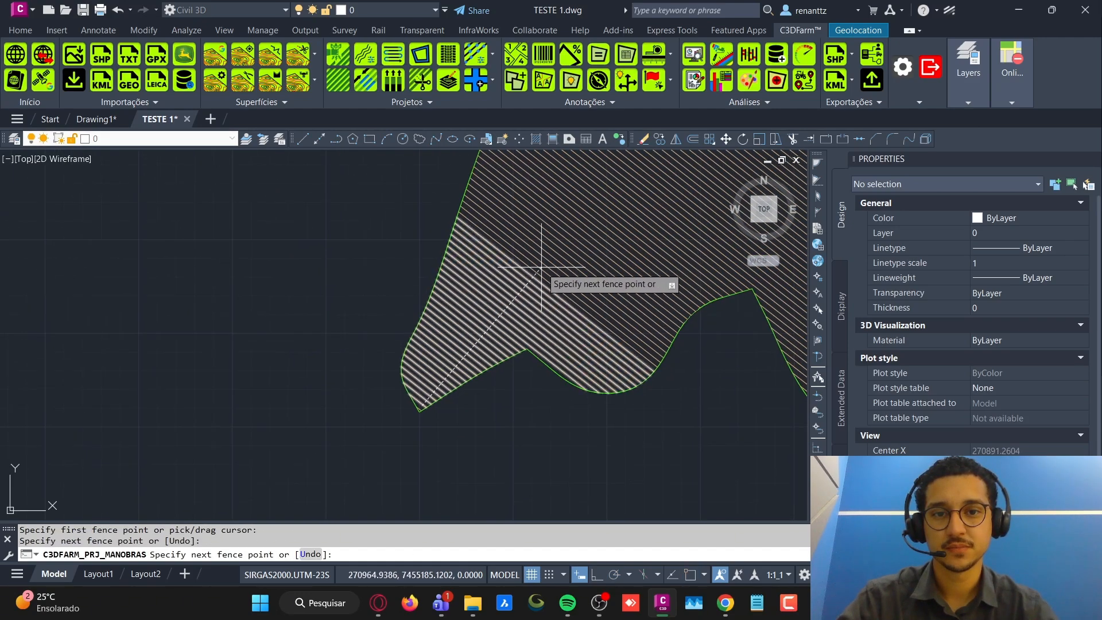
{"action": "left_click", "coordinate": [542, 268]}
{"action": "key", "text": "Return"}
Step: Set the maneuver entry at the second project line's southeast end and create Circular maneuvers with a reduced point spacing
{"action": "scroll", "coordinate": [422, 320], "scroll_direction": "up", "scroll_amount": 5}
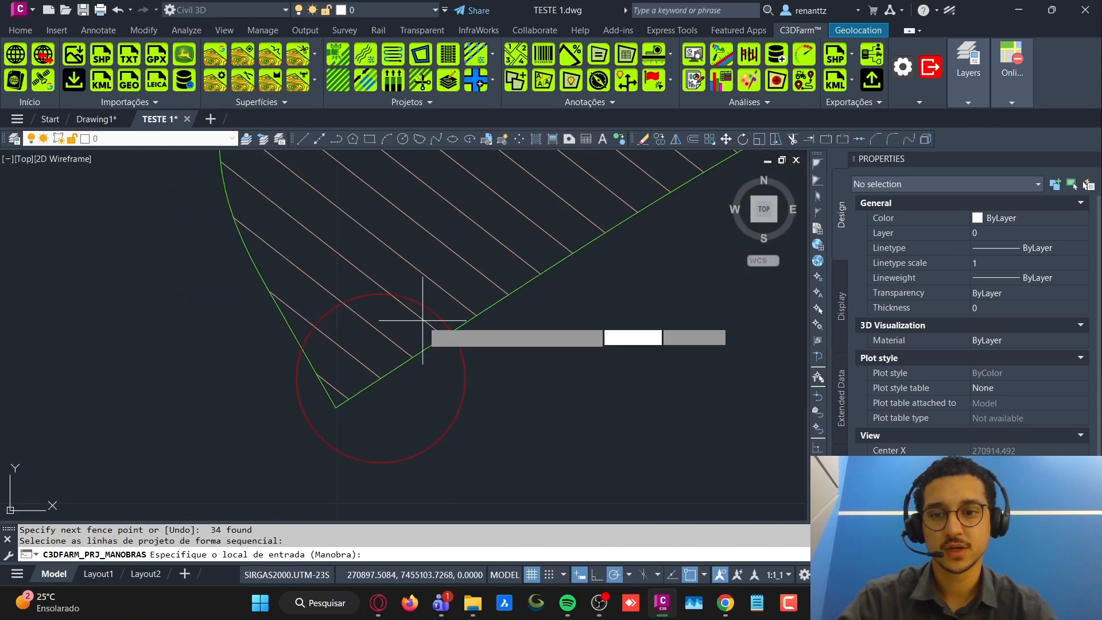
{"action": "left_click", "coordinate": [338, 401]}
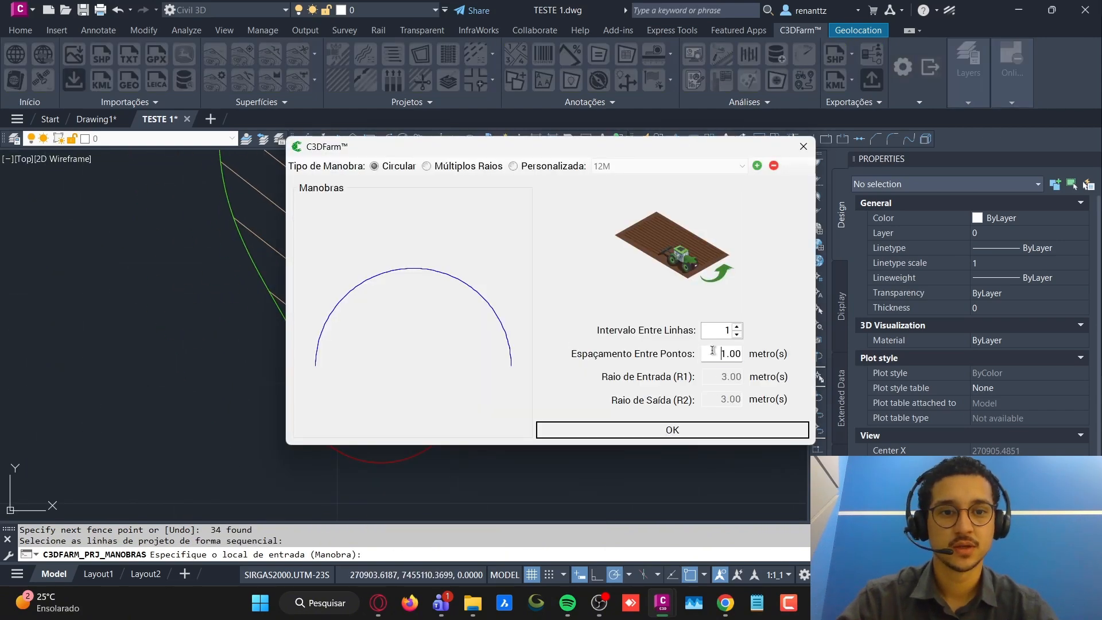
{"action": "left_click_drag", "start_coordinate": [712, 350], "coordinate": [748, 350]}
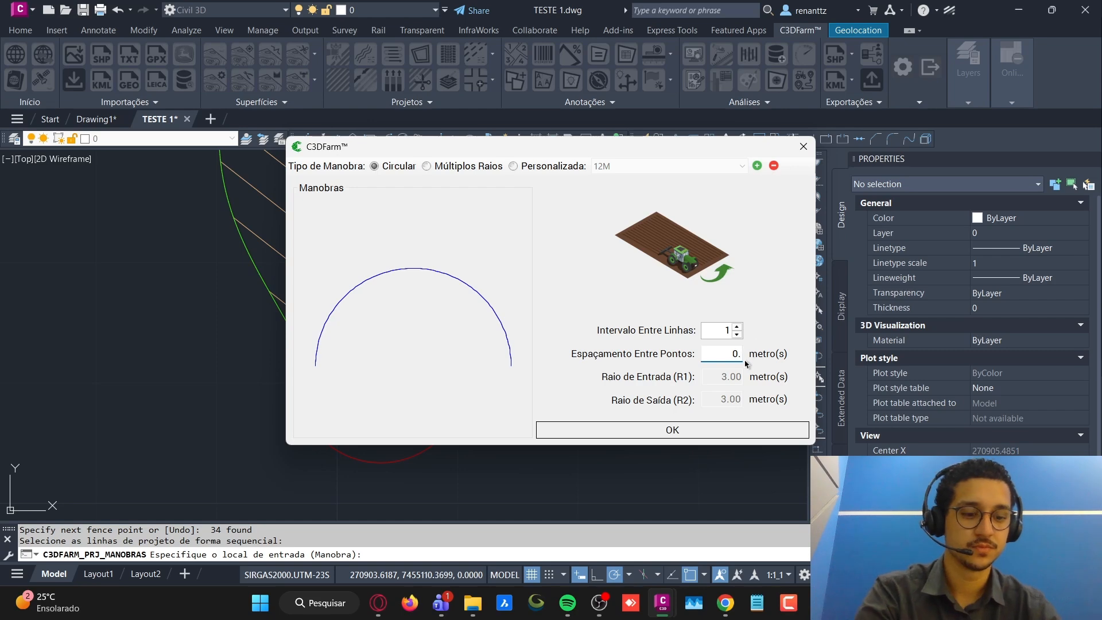
{"action": "left_click", "coordinate": [711, 428]}
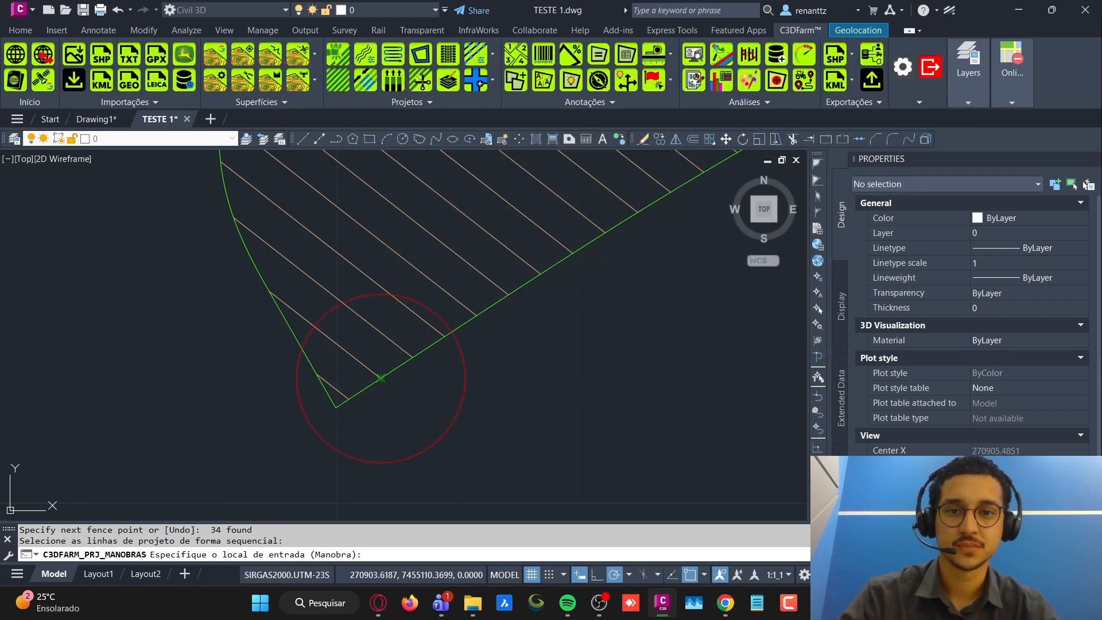
Step: Open the Simular Trajetórias tool to prepare a vehicle path simulation along the joined project lines
{"action": "middle_click_drag", "start_coordinate": [489, 270], "coordinate": [463, 344]}
{"action": "scroll", "coordinate": [477, 272], "scroll_direction": "down", "scroll_amount": 2}
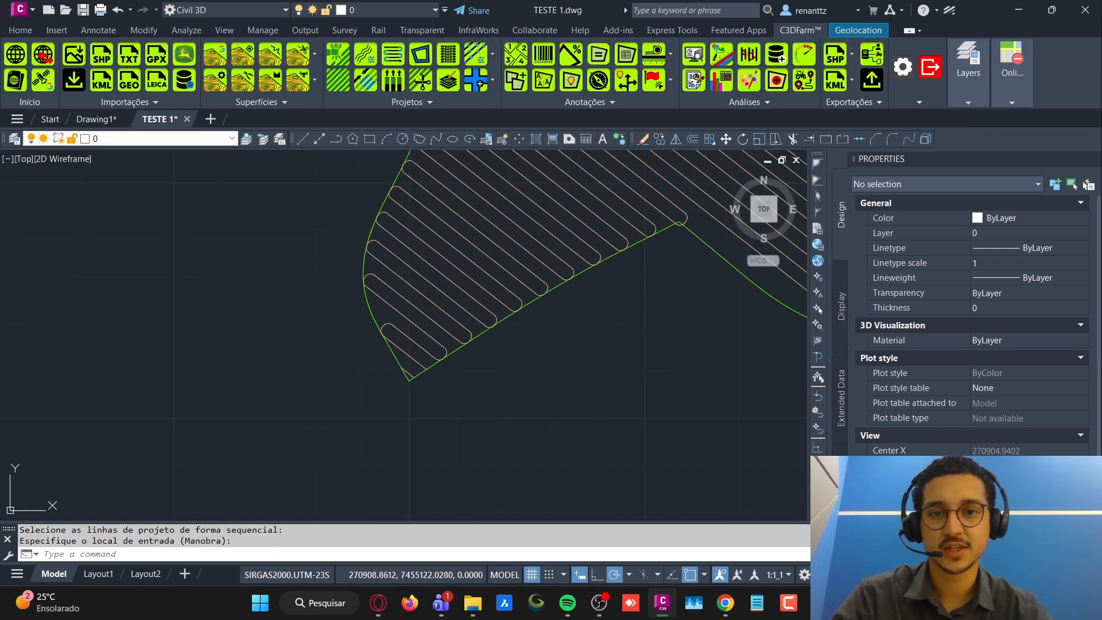
{"action": "middle_click_drag", "start_coordinate": [516, 258], "coordinate": [456, 347]}
{"action": "scroll", "coordinate": [575, 215], "scroll_direction": "down", "scroll_amount": 2}
{"action": "middle_click_drag", "start_coordinate": [591, 207], "coordinate": [490, 361]}
{"action": "scroll", "coordinate": [536, 295], "scroll_direction": "down", "scroll_amount": 2}
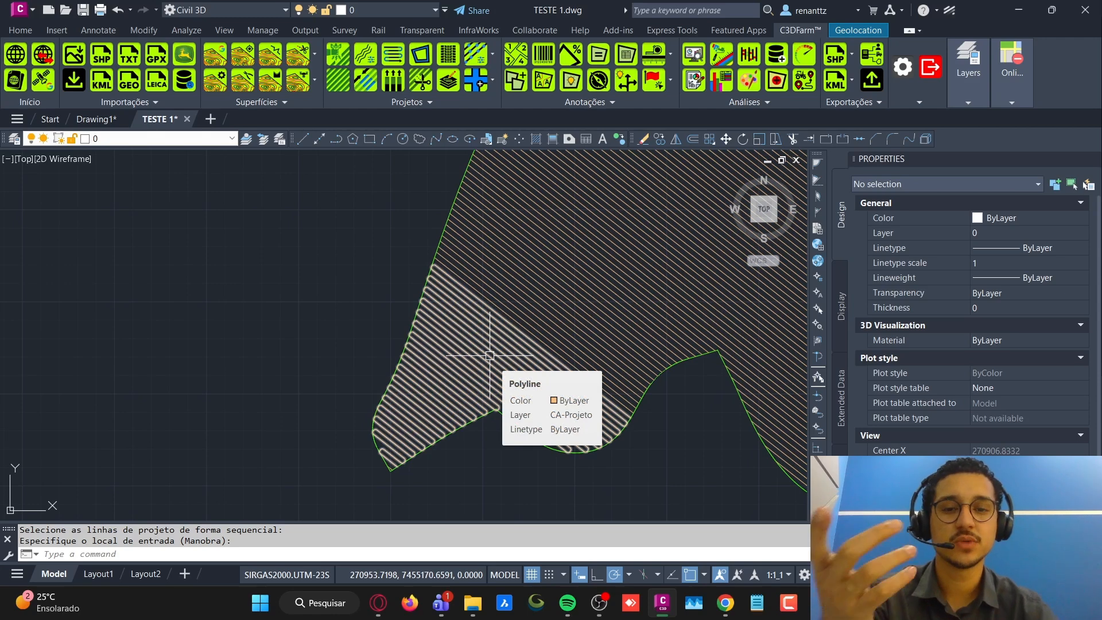
{"action": "middle_click_drag", "start_coordinate": [482, 407], "coordinate": [485, 375]}
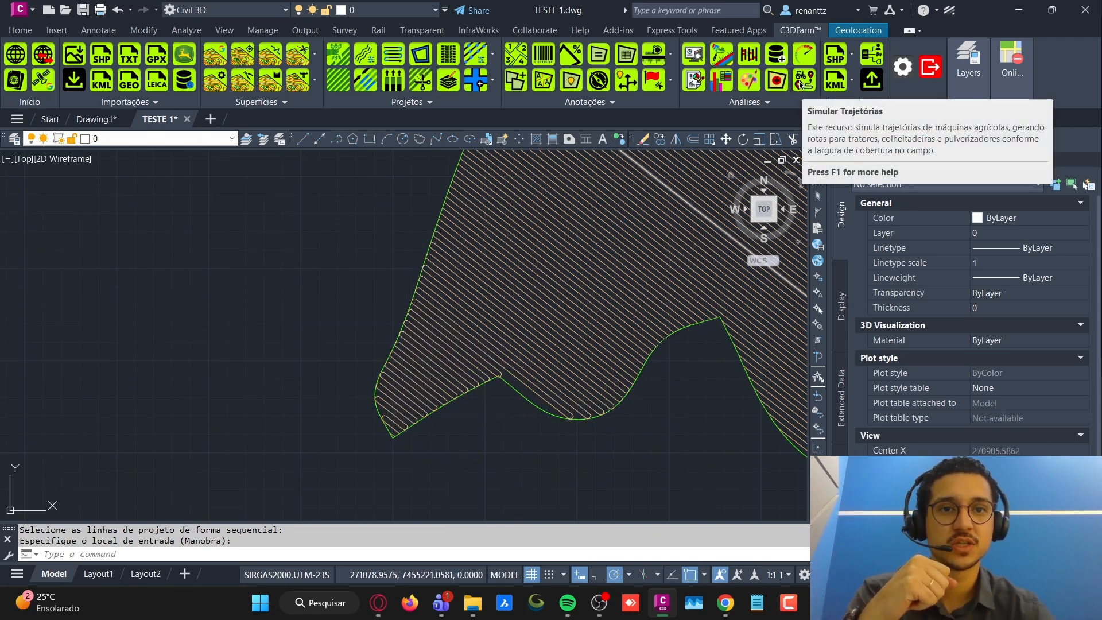
{"action": "left_click", "coordinate": [800, 84]}
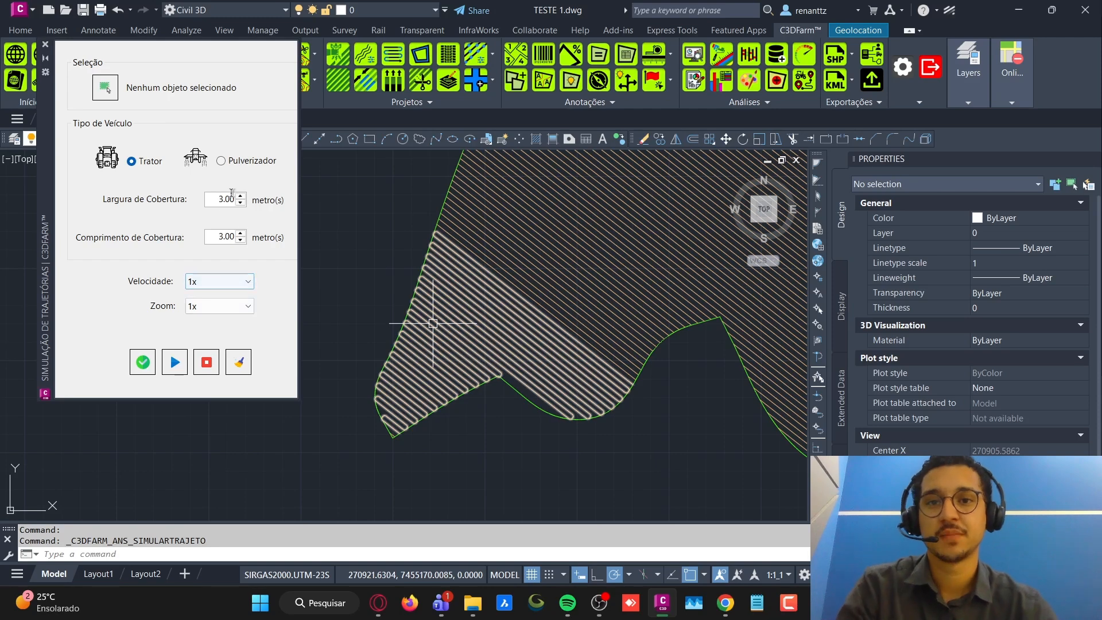
Step: Select the joined circular-maneuver polyline in the plot's southwest corner as the project line to simulate
{"action": "left_click_drag", "start_coordinate": [50, 200], "coordinate": [32, 252]}
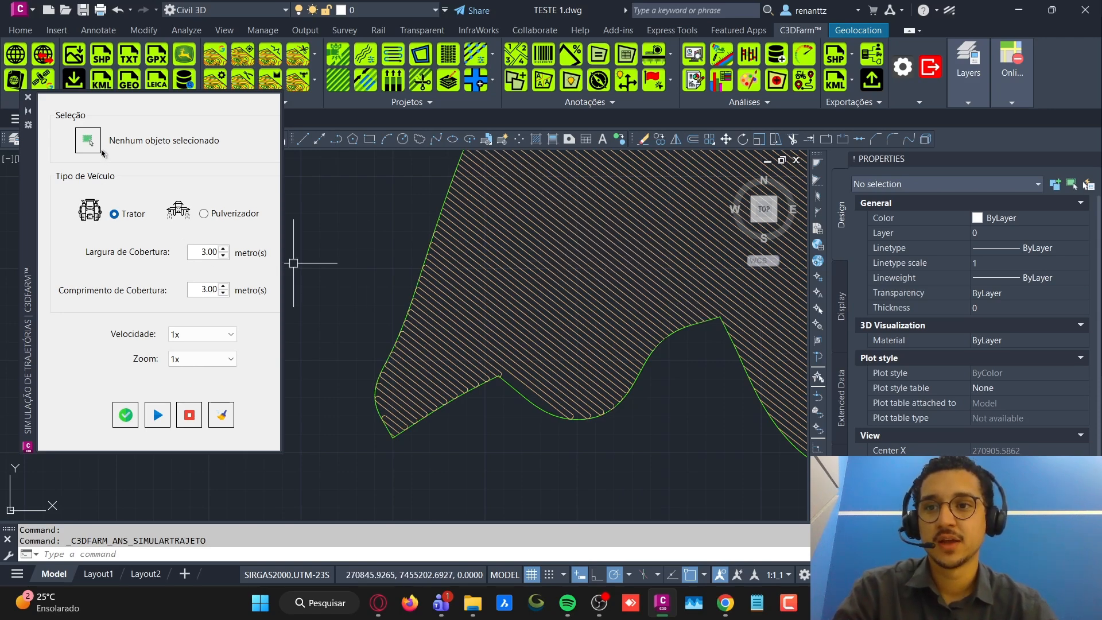
{"action": "left_click", "coordinate": [90, 145]}
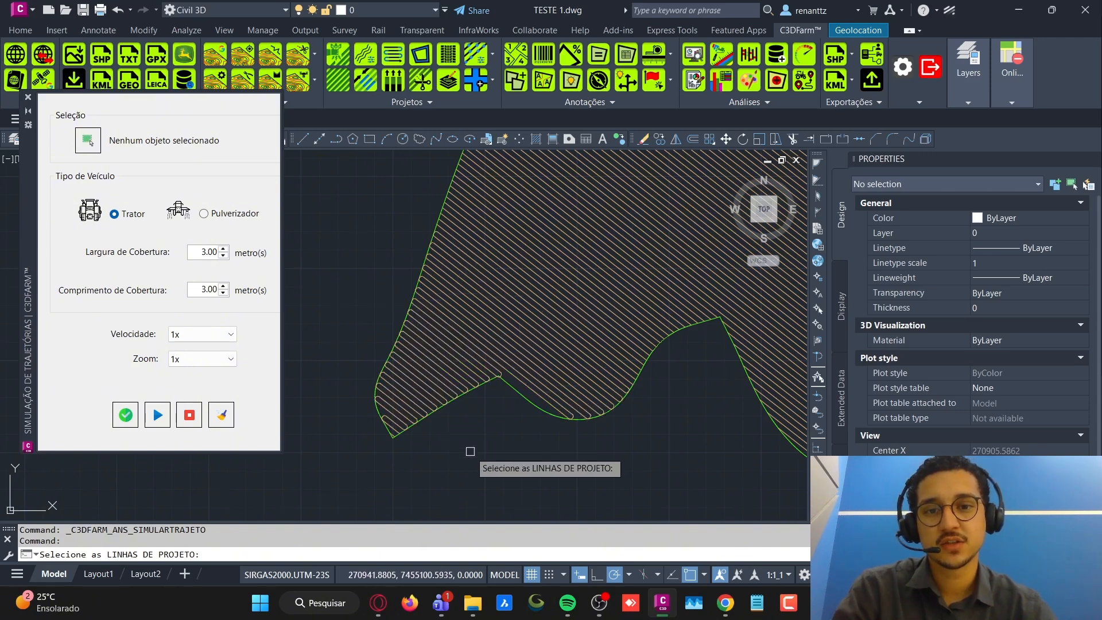
{"action": "left_click", "coordinate": [458, 336]}
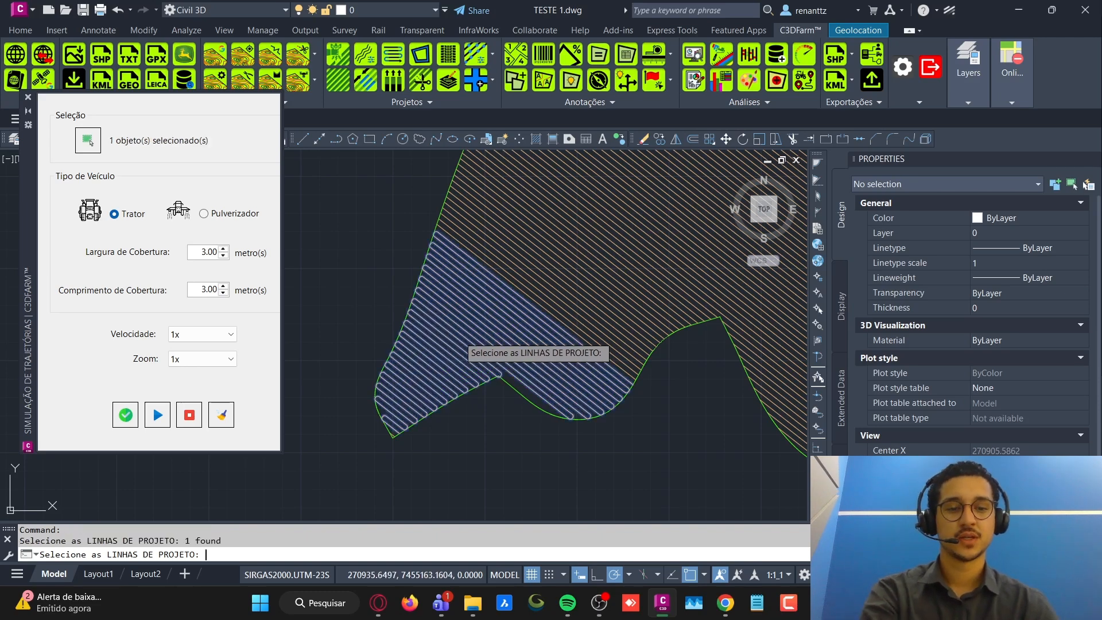
{"action": "key", "text": "Return"}
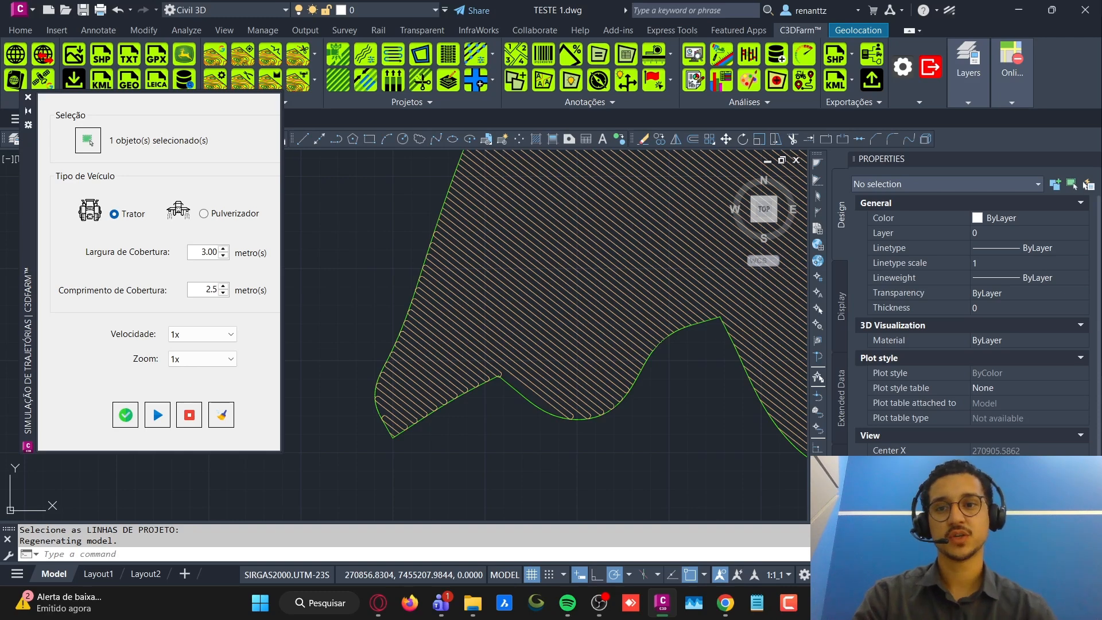
Step: Run the tractor simulation with 3 m coverage width, 2.5 m coverage length and 4x zoom, stopping it after the first passes
{"action": "left_click", "coordinate": [203, 360]}
{"action": "left_click", "coordinate": [195, 402]}
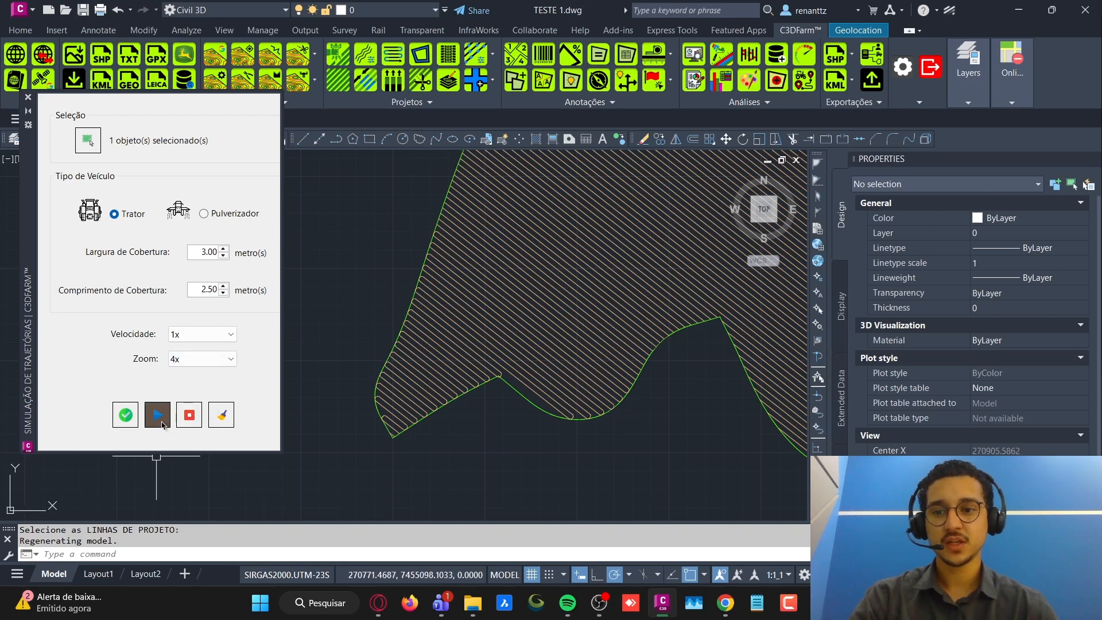
{"action": "left_click", "coordinate": [158, 416]}
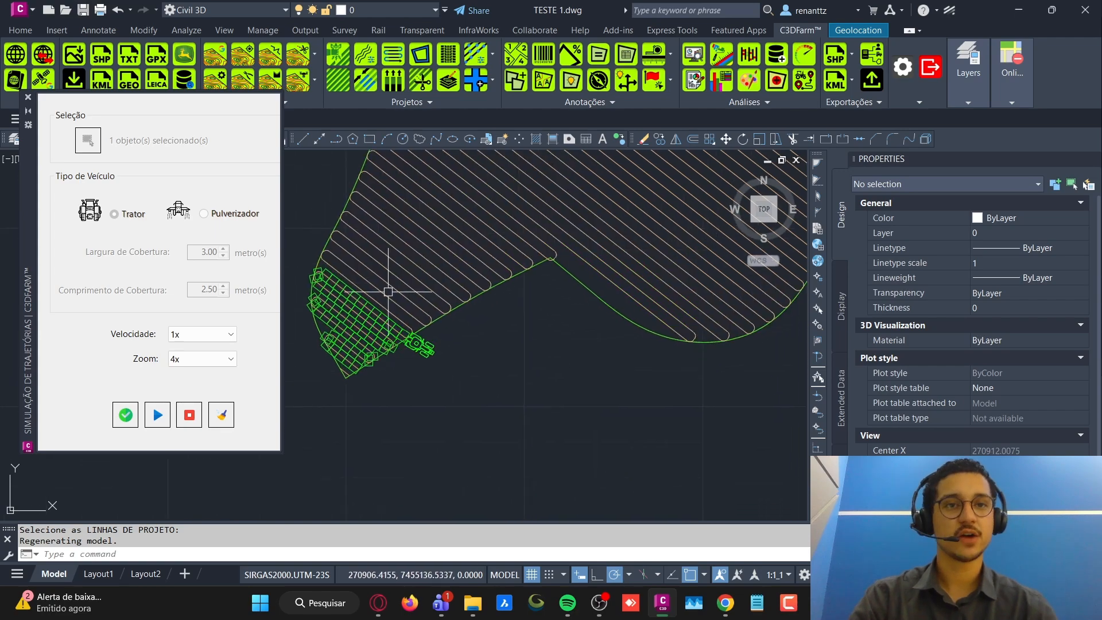
{"action": "left_click", "coordinate": [190, 415]}
Step: Examine how the simulated coverage rectangles of two neighbouring passes meet along their shared edge and corner
{"action": "scroll", "coordinate": [399, 338], "scroll_direction": "up", "scroll_amount": 8}
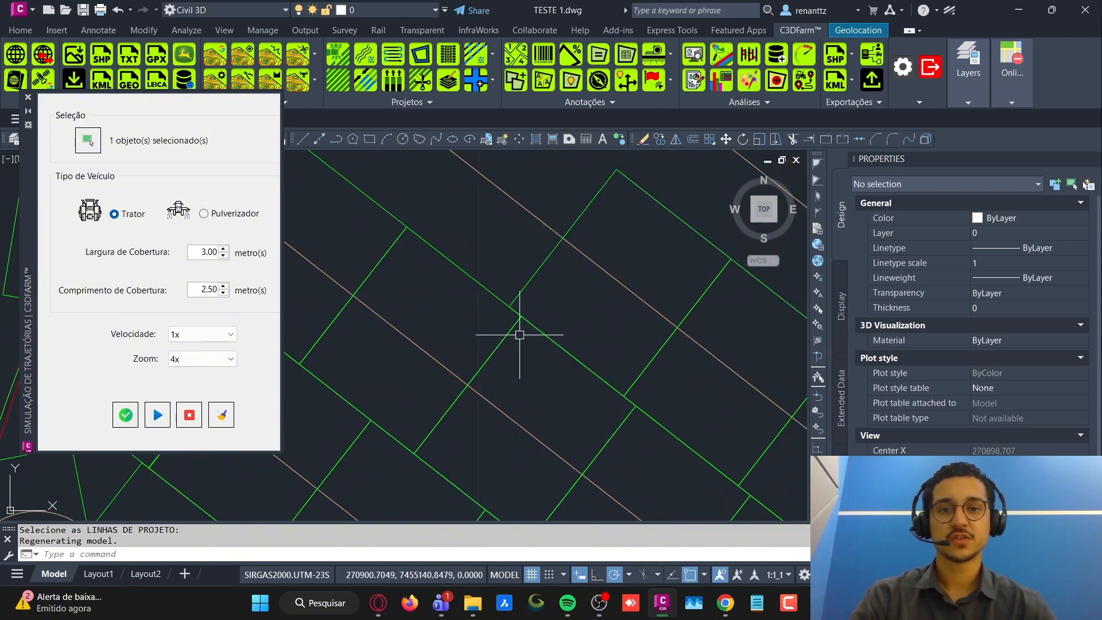
{"action": "middle_click_drag", "start_coordinate": [516, 329], "coordinate": [478, 349]}
{"action": "middle_click_drag", "start_coordinate": [607, 357], "coordinate": [553, 319]}
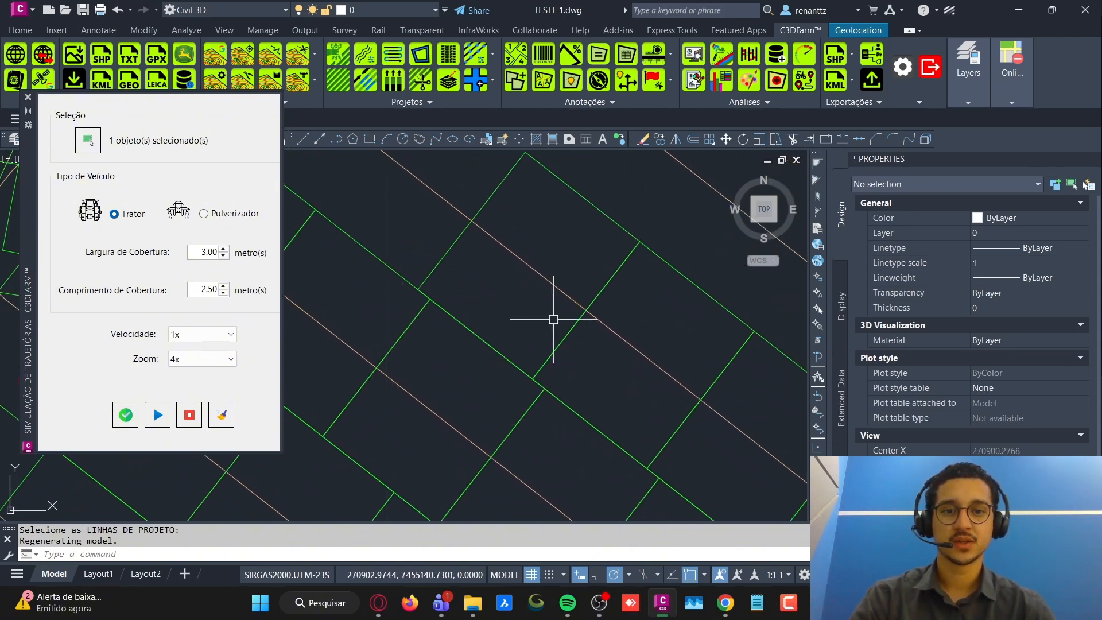
{"action": "left_click", "coordinate": [455, 249]}
{"action": "left_click", "coordinate": [420, 313]}
{"action": "scroll", "coordinate": [459, 364], "scroll_direction": "up", "scroll_amount": 6}
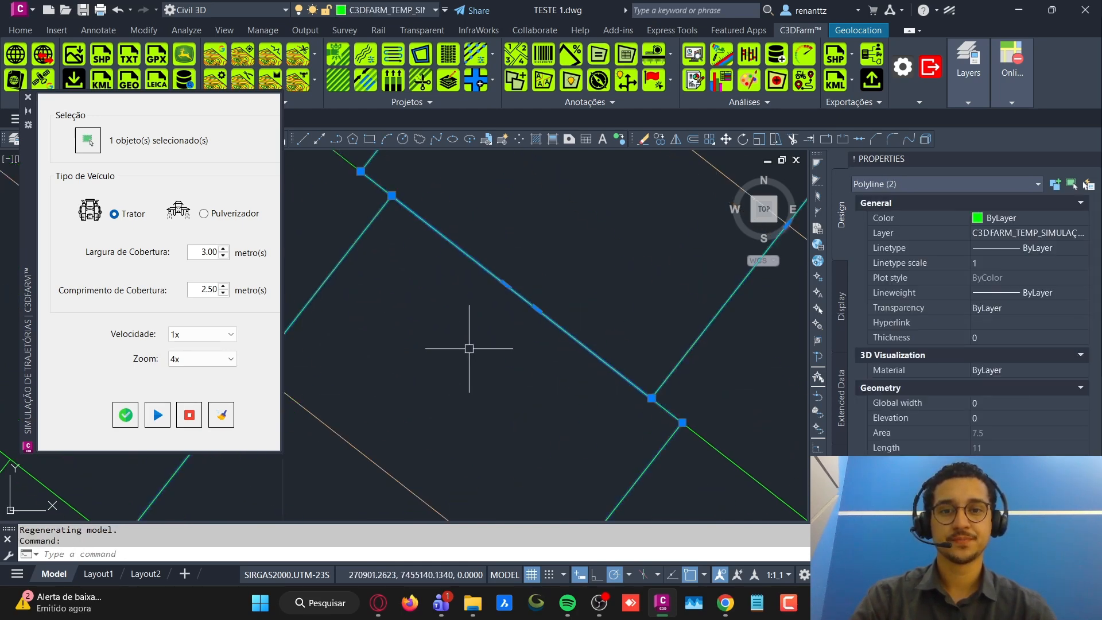
{"action": "middle_click_drag", "start_coordinate": [479, 274], "coordinate": [532, 474]}
{"action": "middle_click_drag", "start_coordinate": [390, 267], "coordinate": [583, 325]}
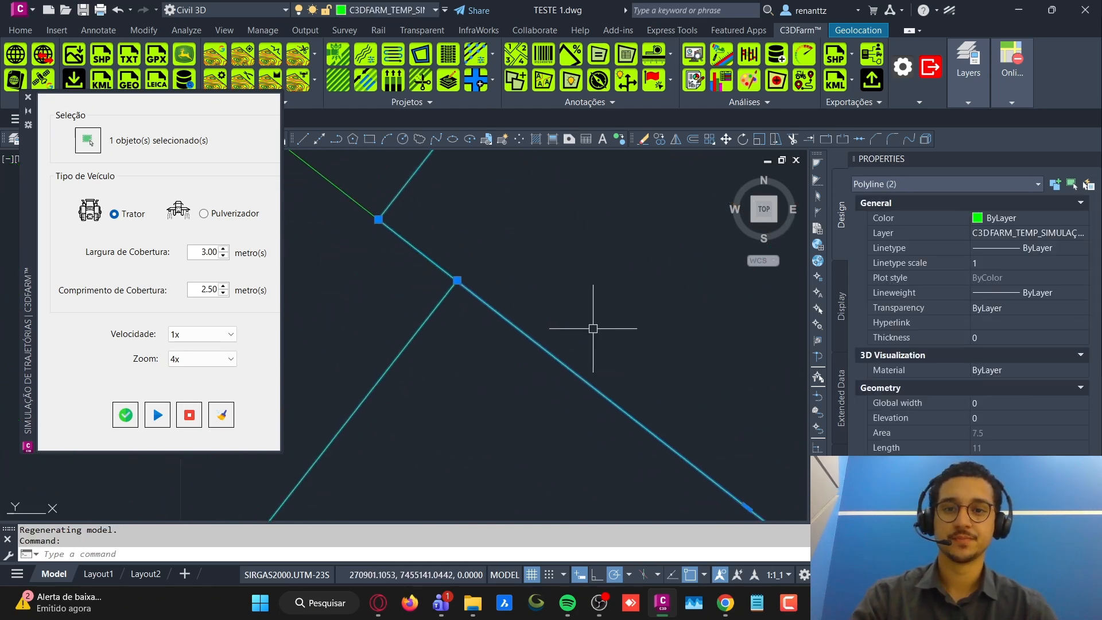
{"action": "key", "text": "Escape"}
{"action": "scroll", "coordinate": [449, 300], "scroll_direction": "up", "scroll_amount": 10}
{"action": "scroll", "coordinate": [418, 360], "scroll_direction": "up", "scroll_amount": 4}
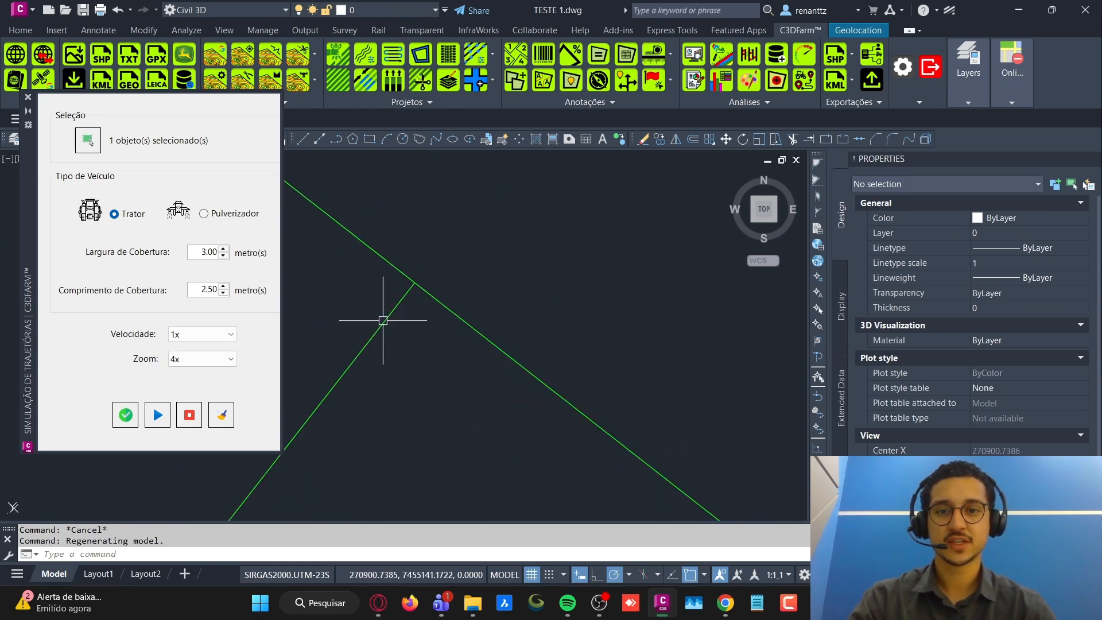
{"action": "mouse_move", "coordinate": [410, 323]}
{"action": "middle_mouse_down"}
{"action": "mouse_move", "coordinate": [462, 275]}
{"action": "mouse_move", "coordinate": [432, 333]}
{"action": "middle_mouse_up"}
{"action": "scroll", "coordinate": [436, 289], "scroll_direction": "up", "scroll_amount": 3}
{"action": "middle_click_drag", "start_coordinate": [408, 295], "coordinate": [394, 323]}
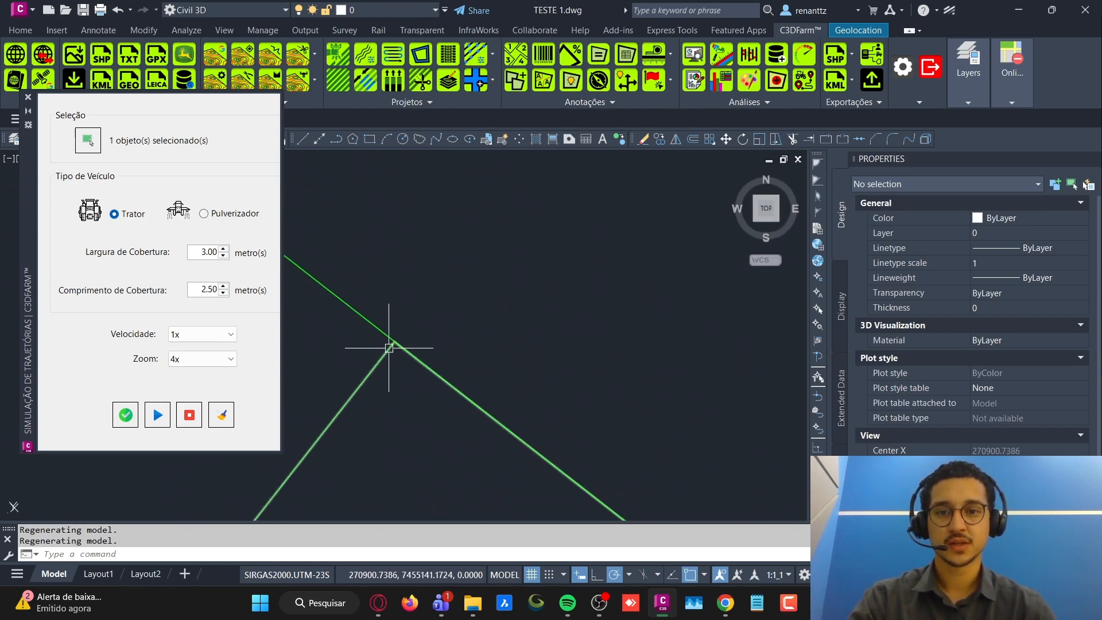
Step: Try shifting a coverage rectangle's corner vertex away from the neighbouring edge, and undo the change
{"action": "left_click", "coordinate": [394, 338]}
{"action": "left_click", "coordinate": [393, 337]}
{"action": "left_click", "coordinate": [374, 371]}
{"action": "key", "text": "Escape"}
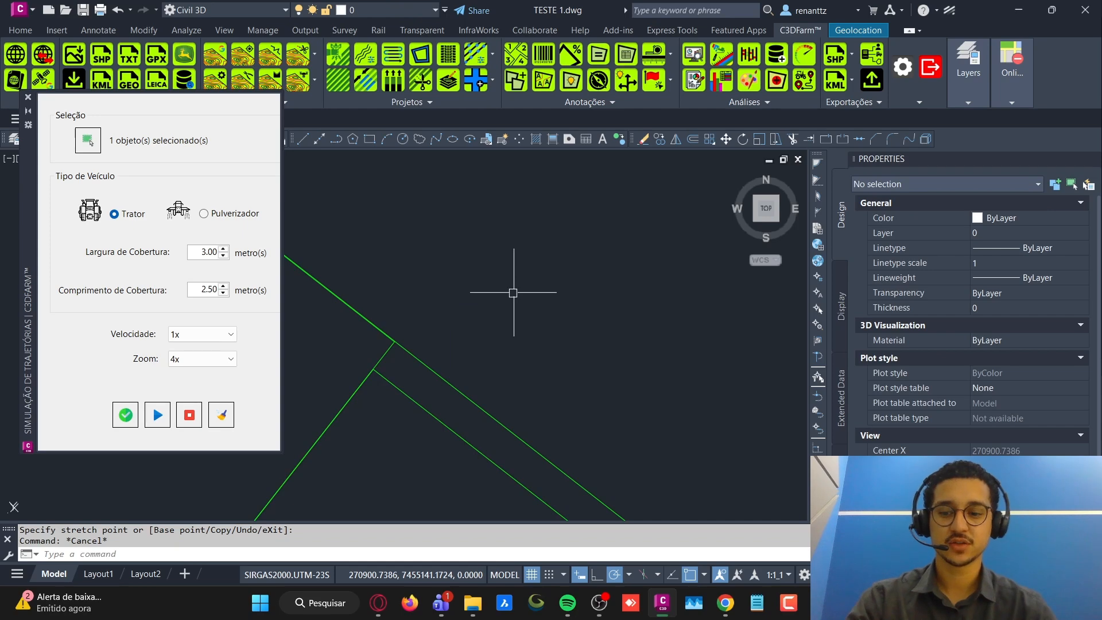
{"action": "key", "text": "ctrl+z"}
{"action": "scroll", "coordinate": [482, 367], "scroll_direction": "down", "scroll_amount": 10}
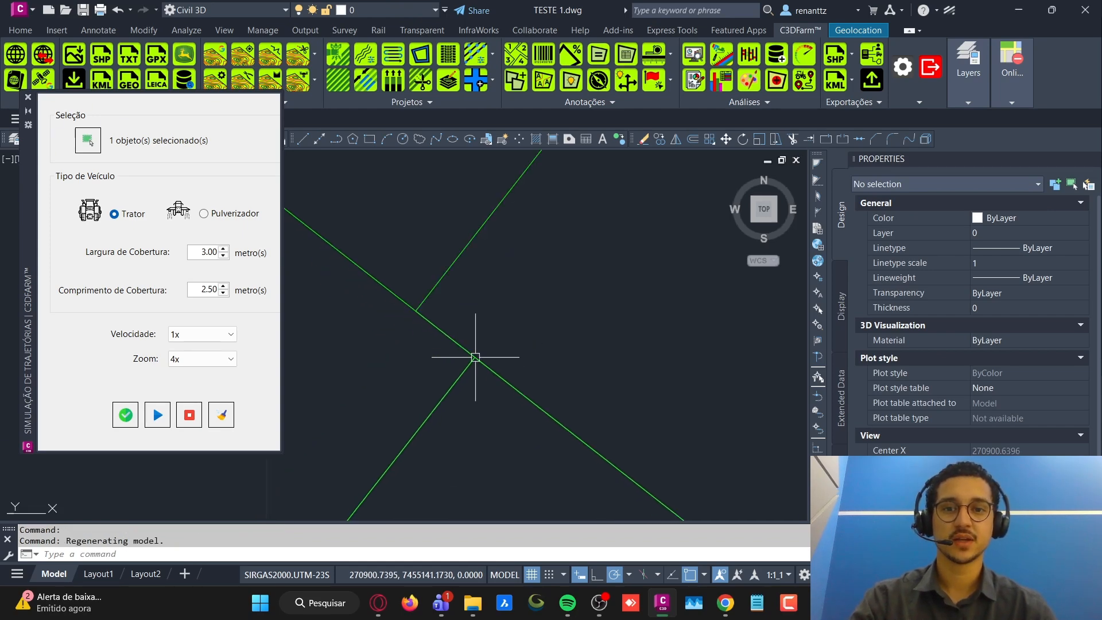
Step: Clear the simulated coverage, set the coverage width to 4 m, and run the tractor simulation for a few passes before stopping it
{"action": "scroll", "coordinate": [482, 350], "scroll_direction": "down", "scroll_amount": 5}
{"action": "left_click", "coordinate": [221, 414]}
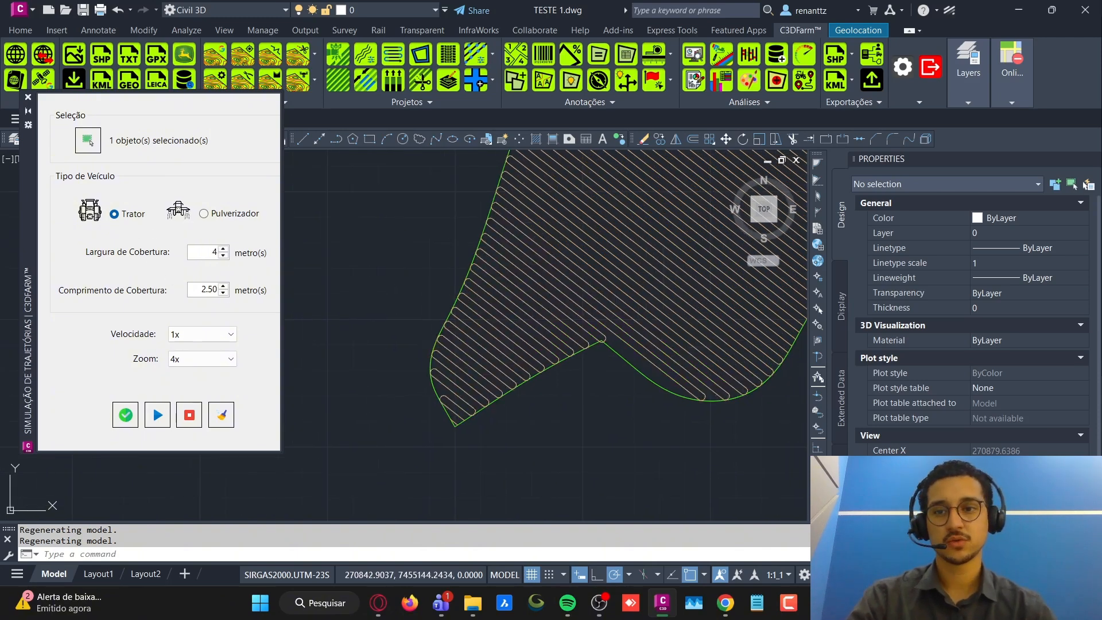
{"action": "left_click", "coordinate": [149, 421]}
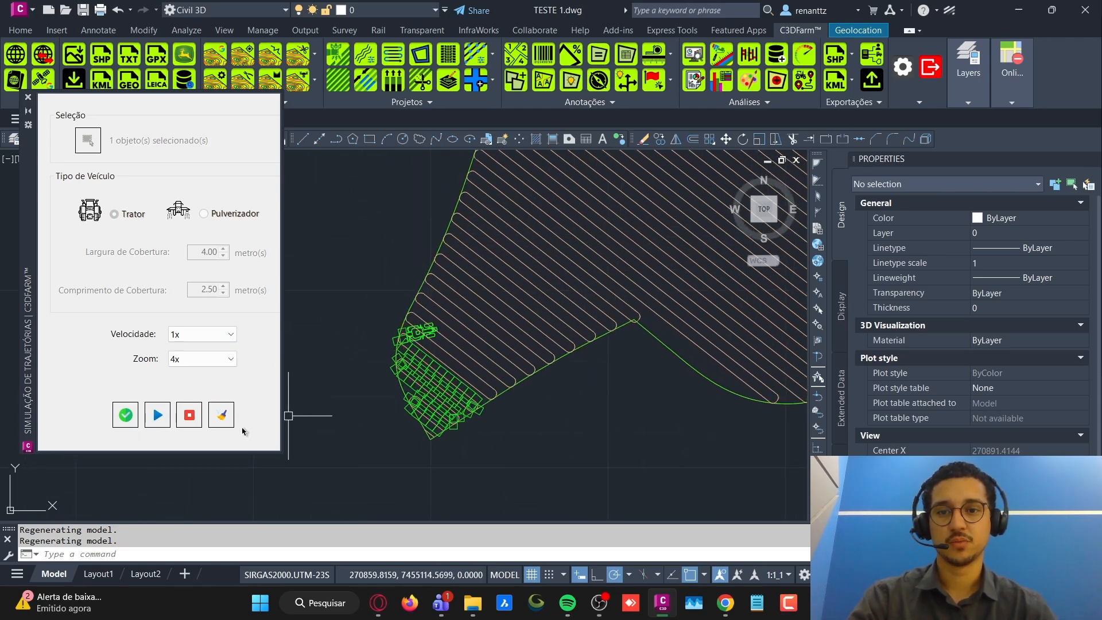
{"action": "left_click", "coordinate": [183, 421]}
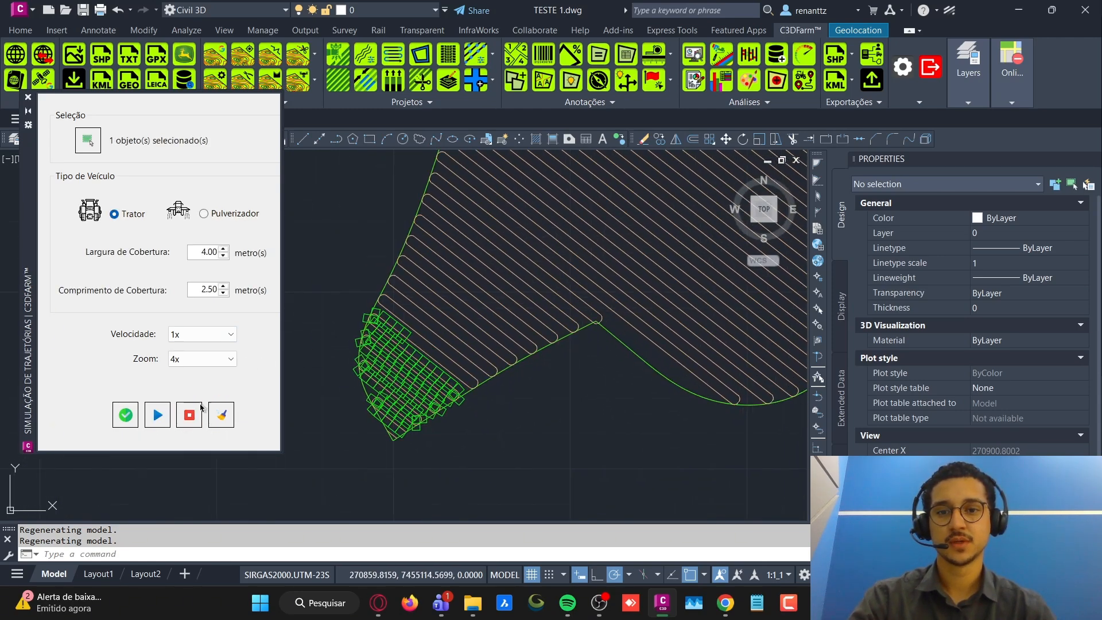
Step: Select two coverage rectangles on neighbouring passes and examine the overlap between them
{"action": "scroll", "coordinate": [377, 311], "scroll_direction": "up", "scroll_amount": 5}
{"action": "scroll", "coordinate": [377, 312], "scroll_direction": "up", "scroll_amount": 2}
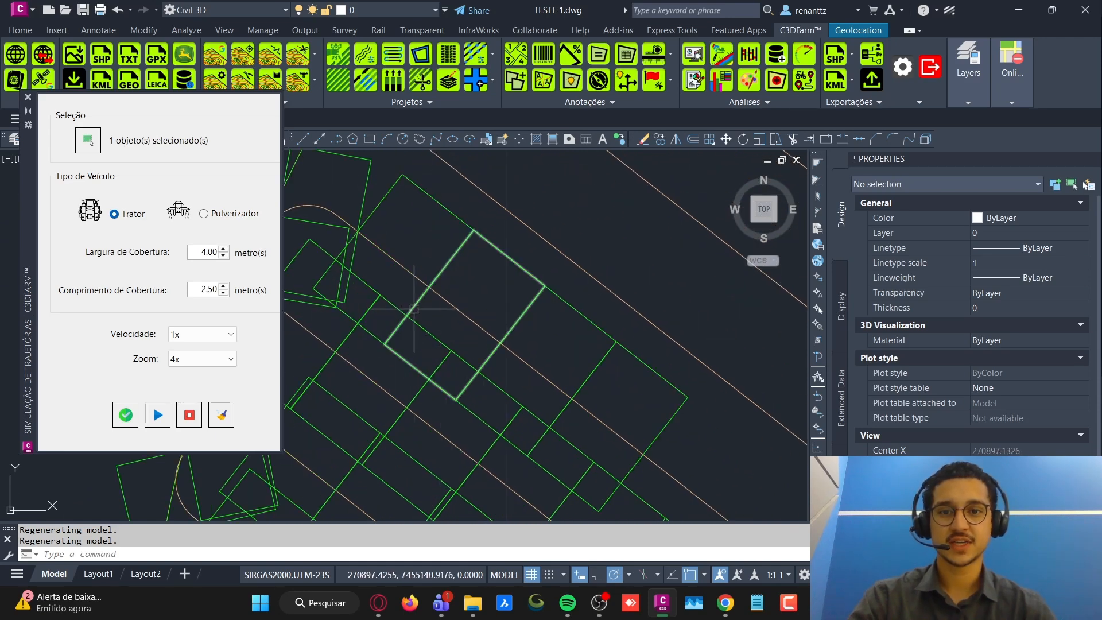
{"action": "left_click", "coordinate": [454, 321]}
{"action": "scroll", "coordinate": [454, 323], "scroll_direction": "up", "scroll_amount": 2}
{"action": "left_click", "coordinate": [453, 327]}
{"action": "scroll", "coordinate": [476, 332], "scroll_direction": "down", "scroll_amount": 6}
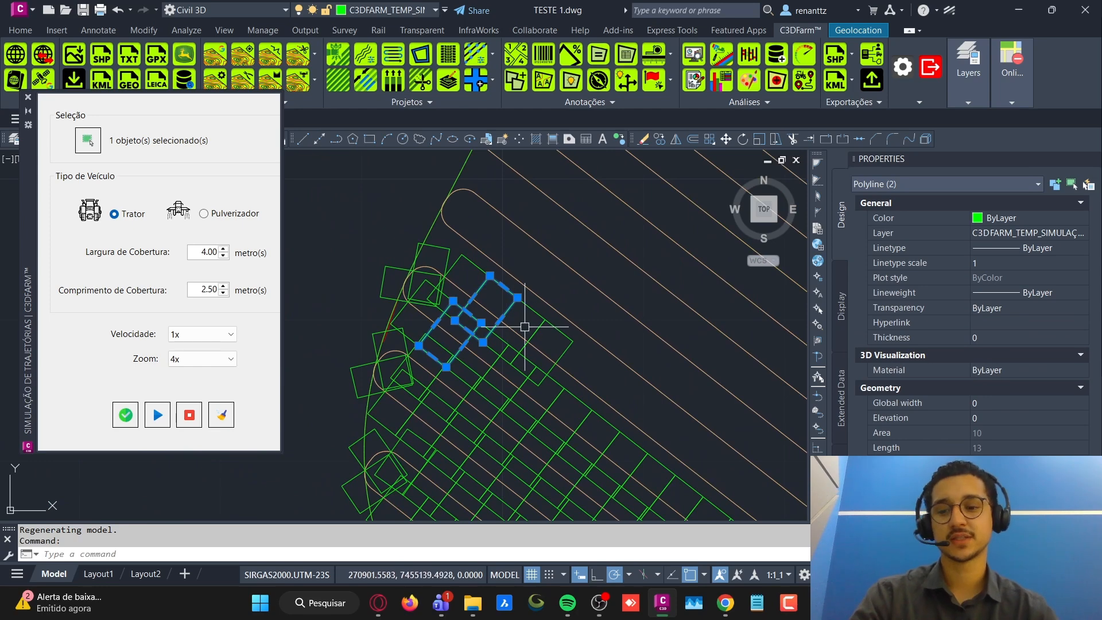
{"action": "key", "text": "Escape"}
Step: Clear the simulated coverage and close the trajectory simulation tool
{"action": "left_click", "coordinate": [221, 415]}
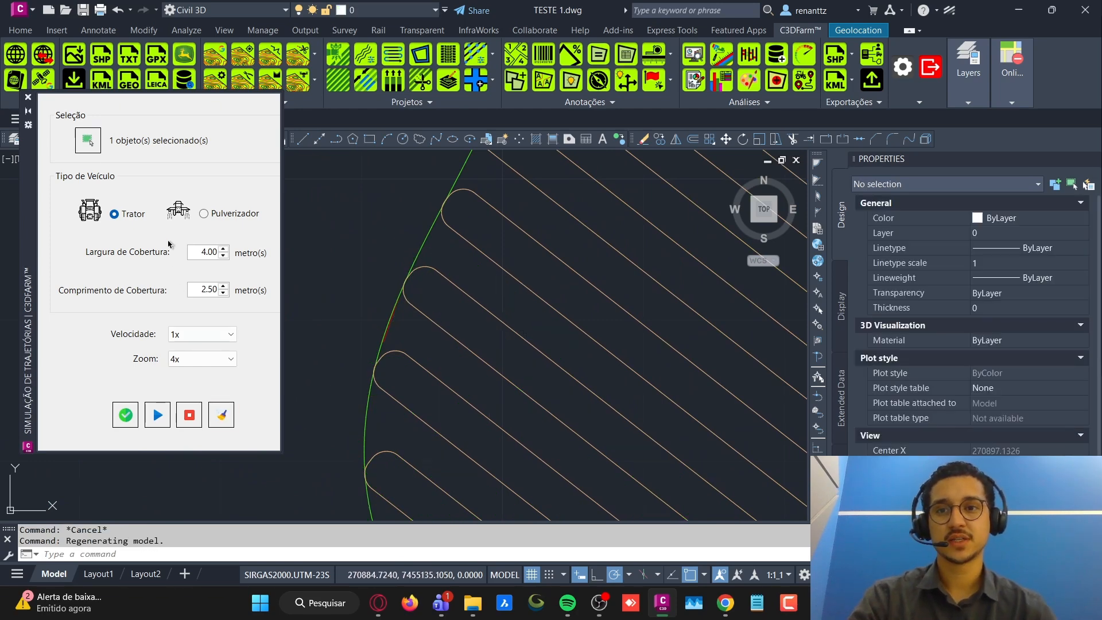
{"action": "left_click", "coordinate": [27, 97]}
{"action": "scroll", "coordinate": [622, 322], "scroll_direction": "down", "scroll_amount": 5}
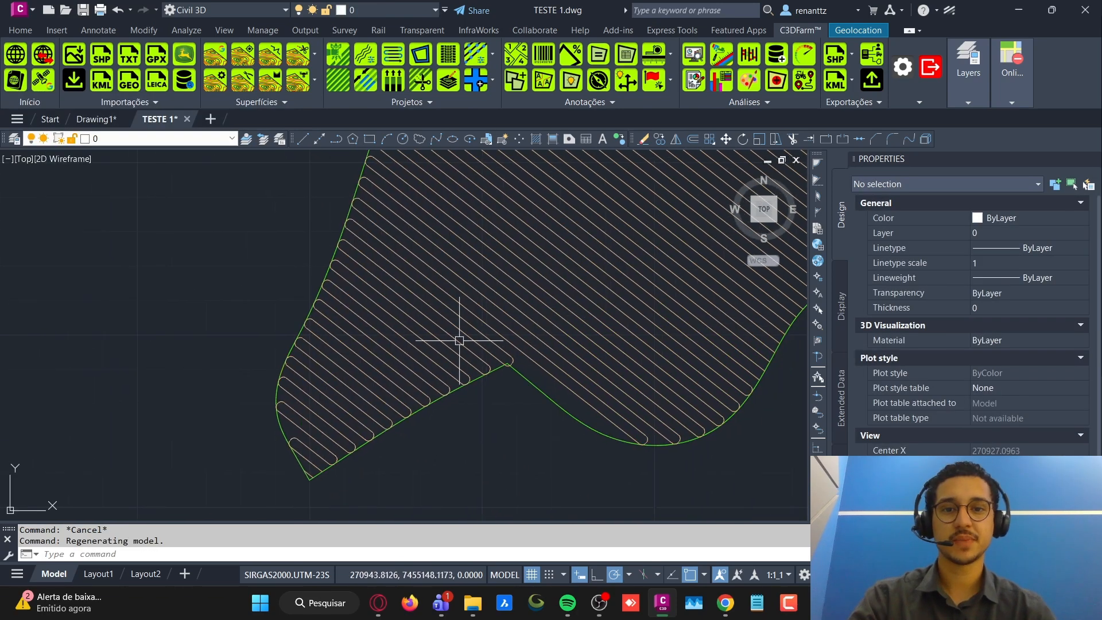
Step: Colour the joined circular-maneuver polyline in the plot's southwest corner blue
{"action": "scroll", "coordinate": [508, 307], "scroll_direction": "down", "scroll_amount": 2}
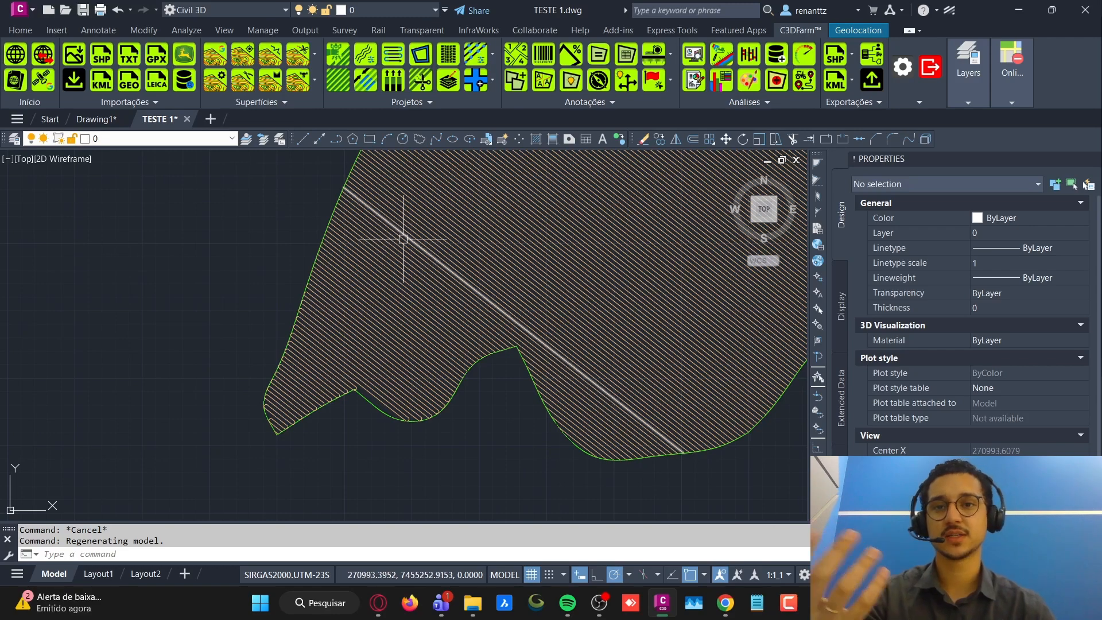
{"action": "mouse_move", "coordinate": [398, 245]}
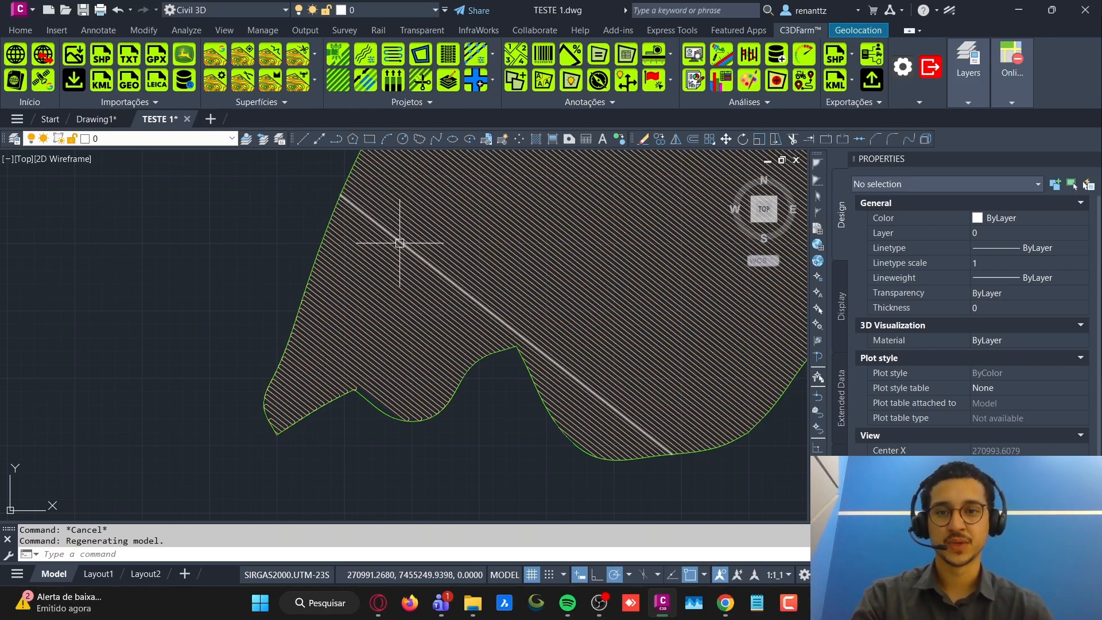
{"action": "left_click", "coordinate": [305, 351]}
{"action": "key", "text": "Escape"}
{"action": "left_click", "coordinate": [344, 309]}
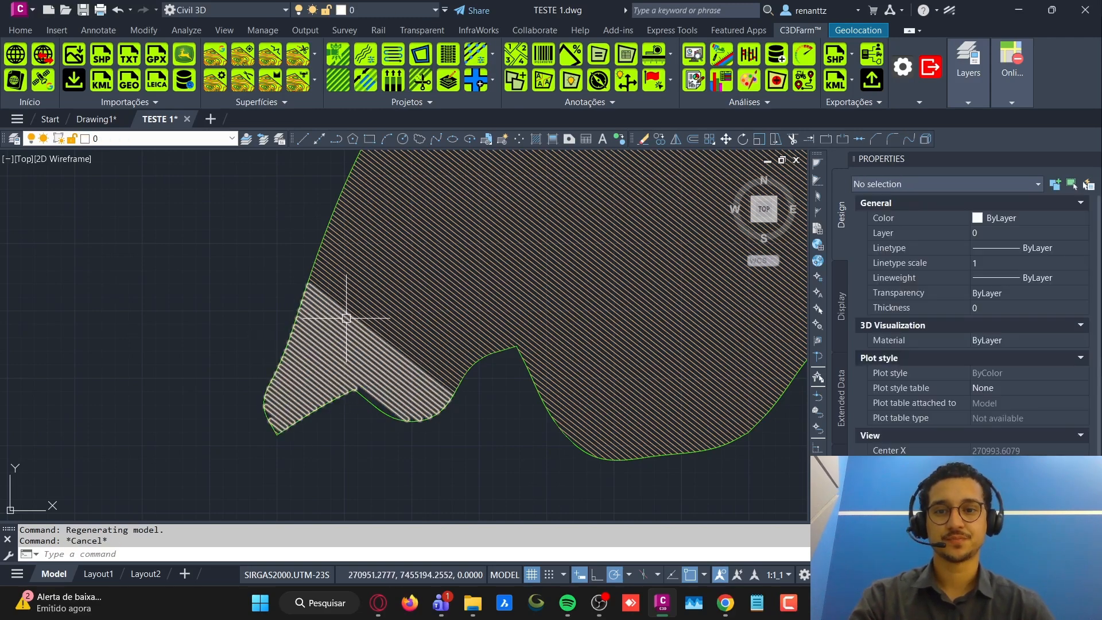
{"action": "left_click", "coordinate": [1013, 218]}
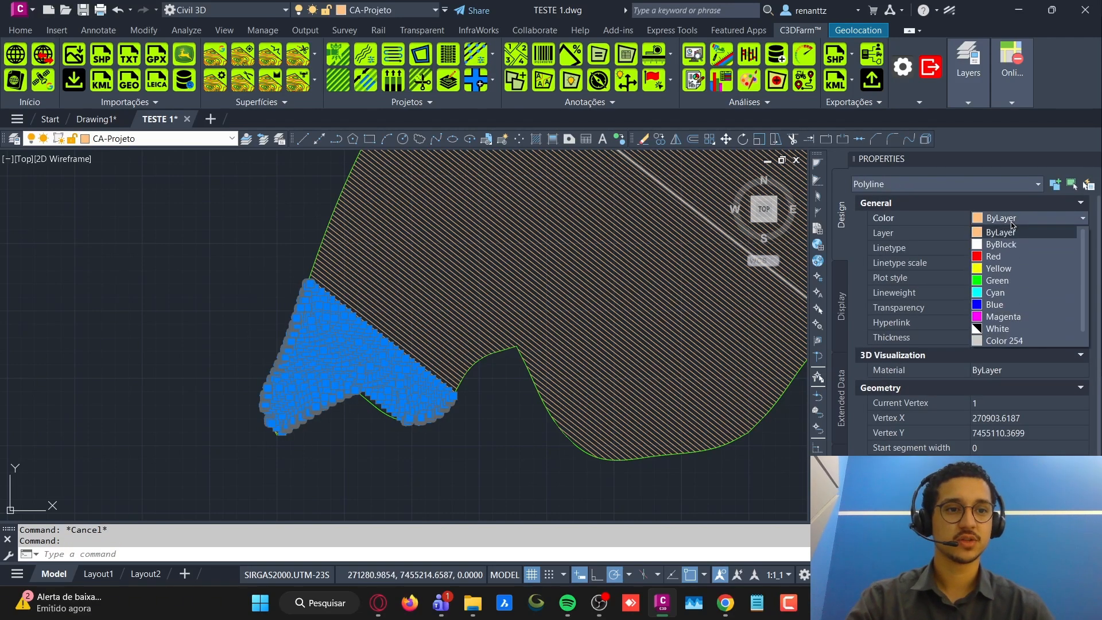
{"action": "left_click", "coordinate": [1020, 253]}
{"action": "left_click", "coordinate": [1041, 221]}
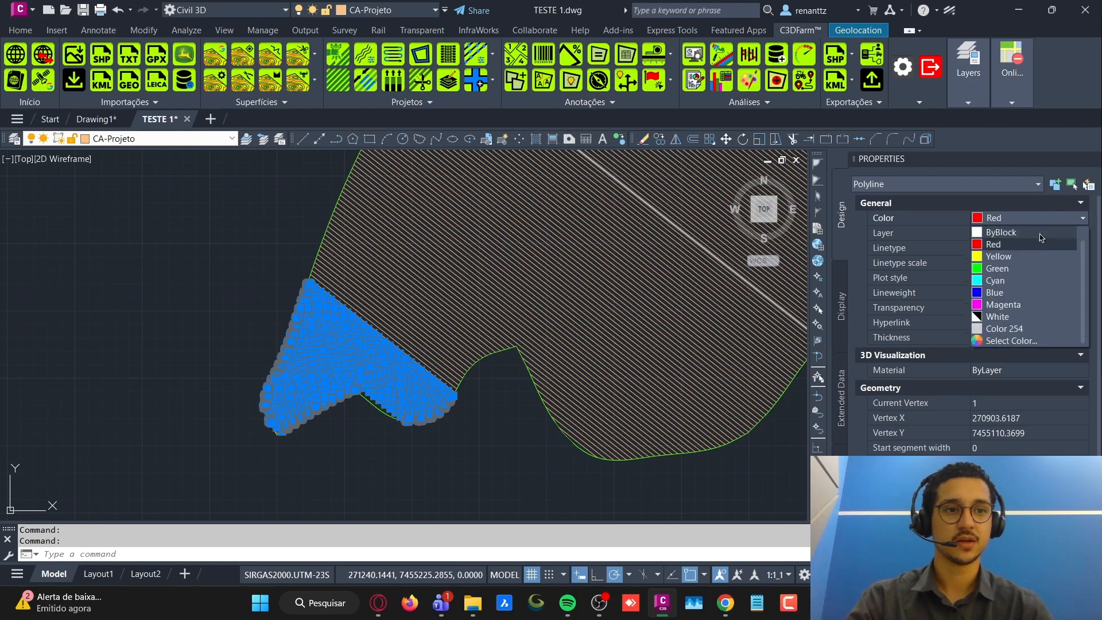
{"action": "left_click", "coordinate": [1015, 293]}
{"action": "key", "text": "Escape"}
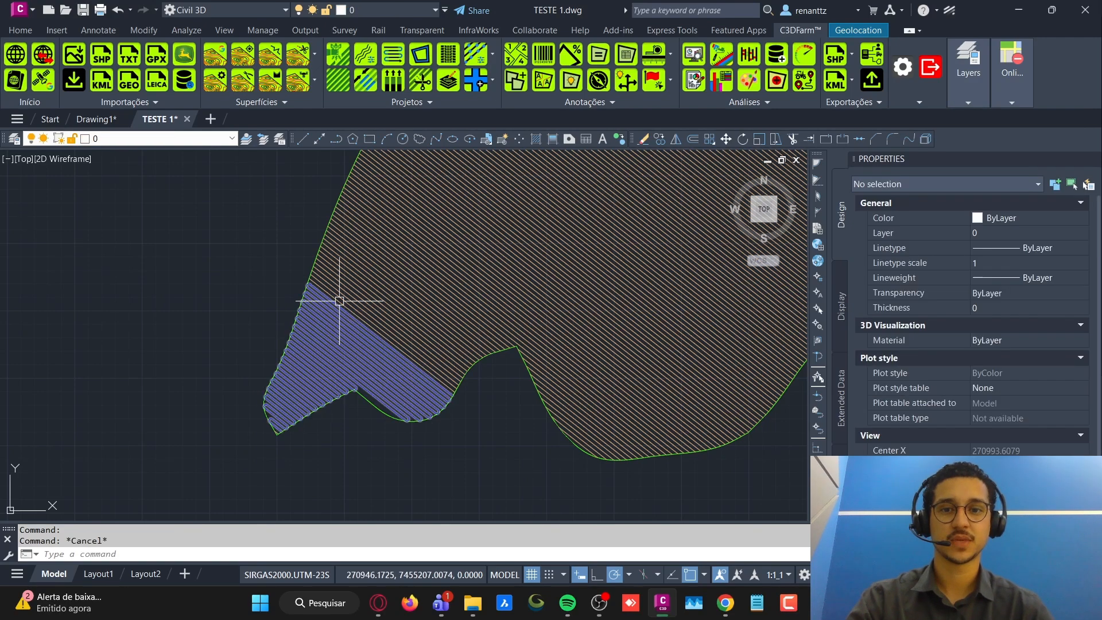
Step: Start creating maneuvers and fence-select the next group of project lines northeast of the blue polyline
{"action": "left_click", "coordinate": [389, 51]}
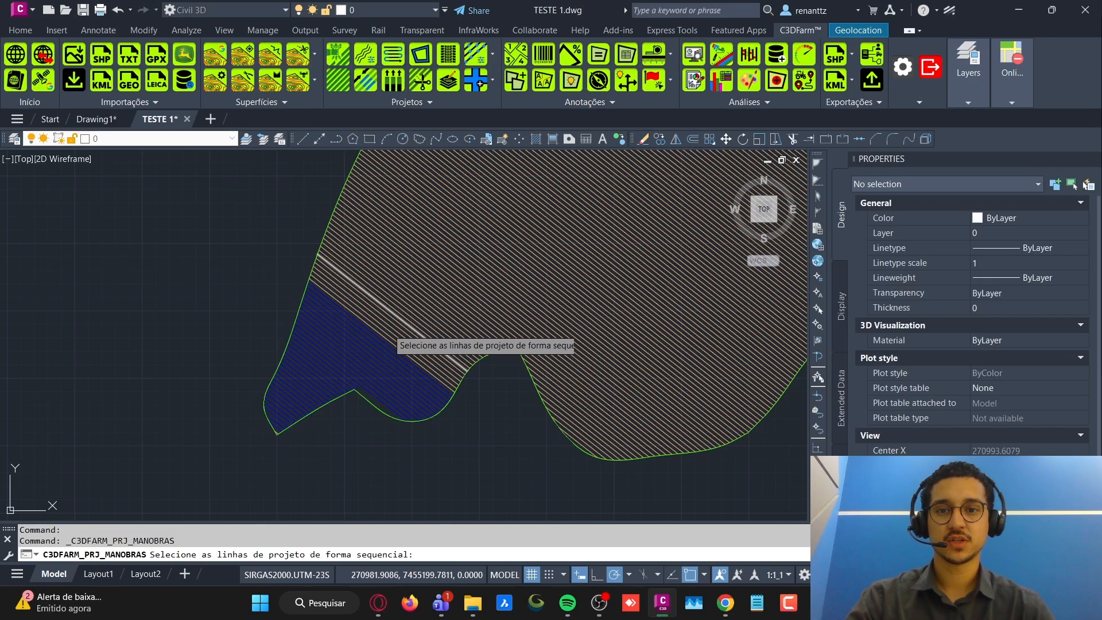
{"action": "type", "text": "f"}
{"action": "key", "text": "Return"}
{"action": "scroll", "coordinate": [505, 388], "scroll_direction": "up", "scroll_amount": 5}
{"action": "middle_click_drag", "start_coordinate": [387, 372], "coordinate": [386, 377]}
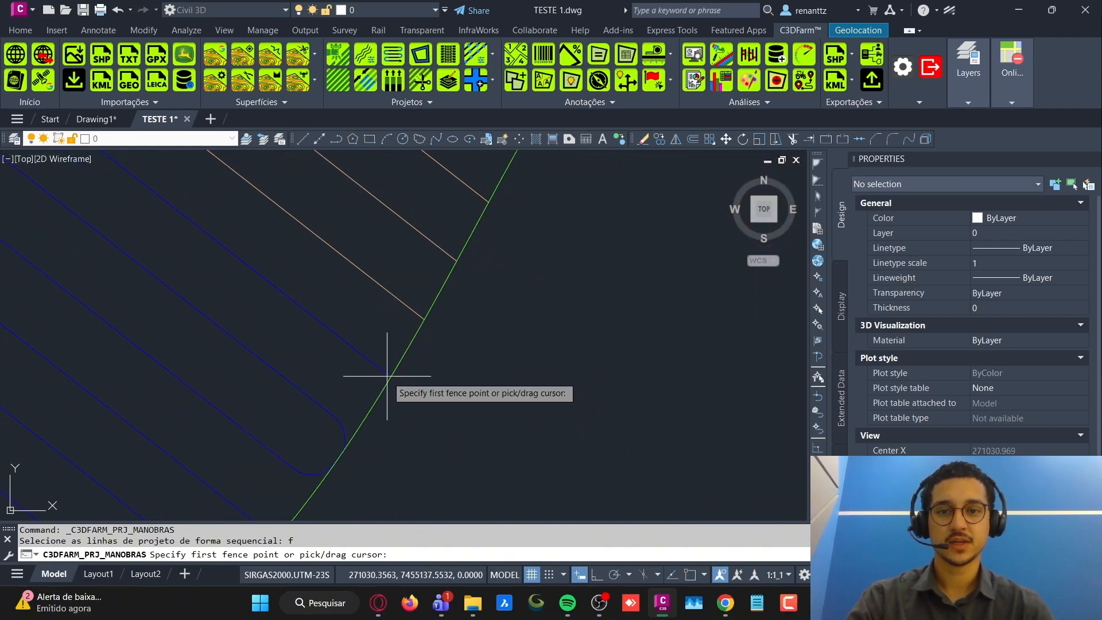
{"action": "left_click", "coordinate": [390, 315]}
{"action": "scroll", "coordinate": [389, 312], "scroll_direction": "down", "scroll_amount": 7}
{"action": "middle_click_drag", "start_coordinate": [359, 208], "coordinate": [342, 357]}
{"action": "scroll", "coordinate": [388, 270], "scroll_direction": "down", "scroll_amount": 2}
{"action": "middle_click_drag", "start_coordinate": [402, 251], "coordinate": [388, 317]}
{"action": "scroll", "coordinate": [388, 323], "scroll_direction": "down", "scroll_amount": 3}
{"action": "scroll", "coordinate": [387, 333], "scroll_direction": "up", "scroll_amount": 5}
{"action": "left_click", "coordinate": [392, 316]}
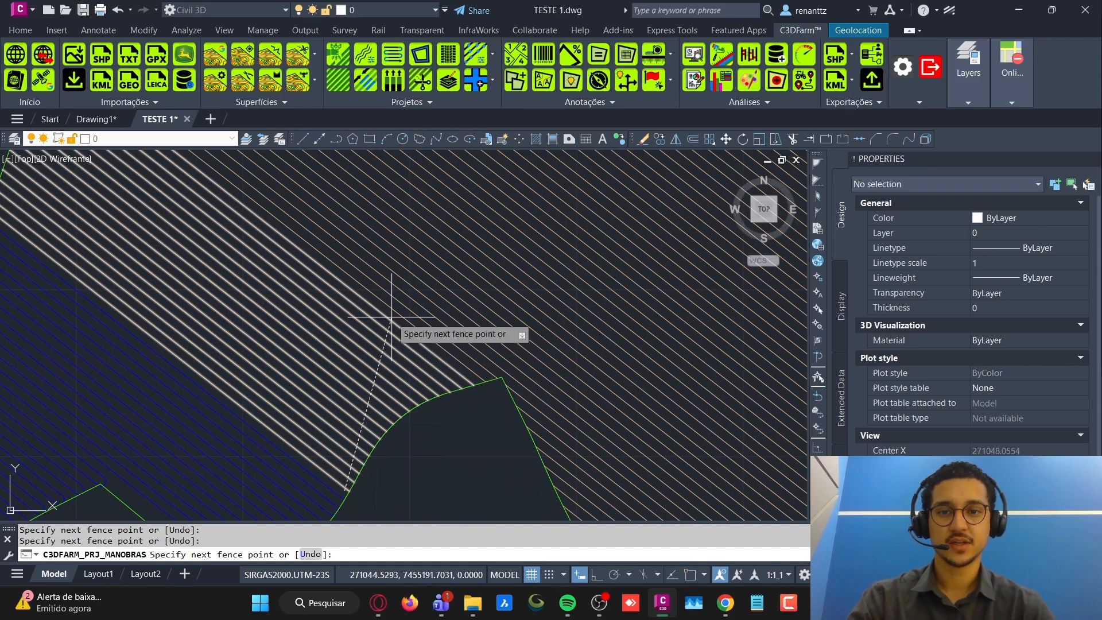
{"action": "key", "text": "Return"}
{"action": "middle_click_drag", "start_coordinate": [331, 296], "coordinate": [363, 245]}
{"action": "key", "text": "Return"}
Step: Set the maneuver entry at the southeast end of the first line beyond the blue polyline and create Circular maneuvers with 0.1 m point spacing
{"action": "scroll", "coordinate": [393, 413], "scroll_direction": "up", "scroll_amount": 5}
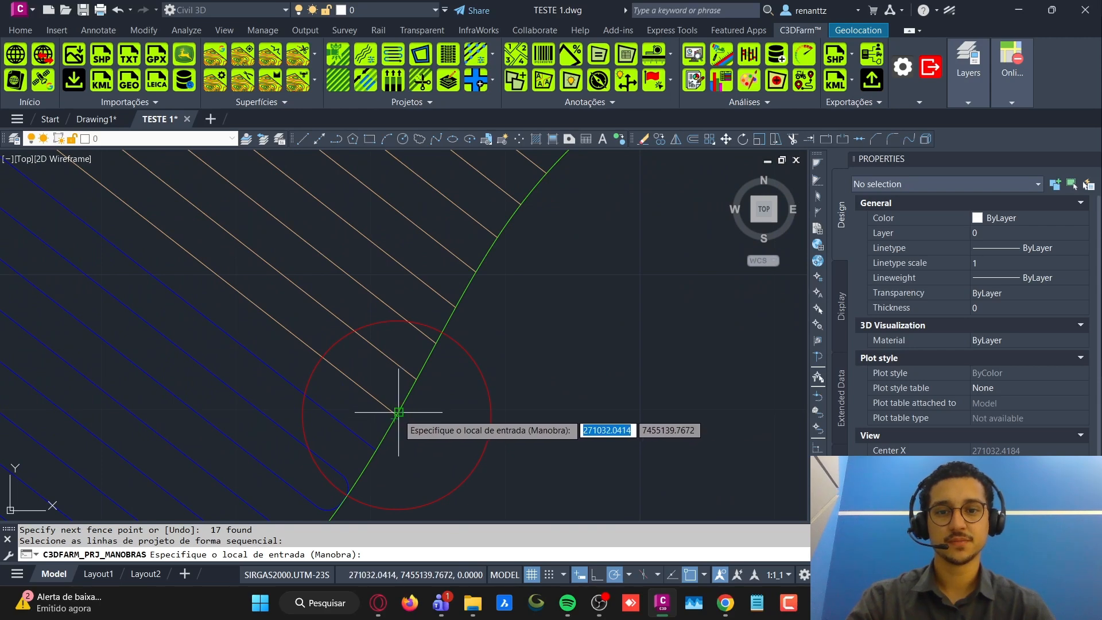
{"action": "left_click", "coordinate": [397, 411]}
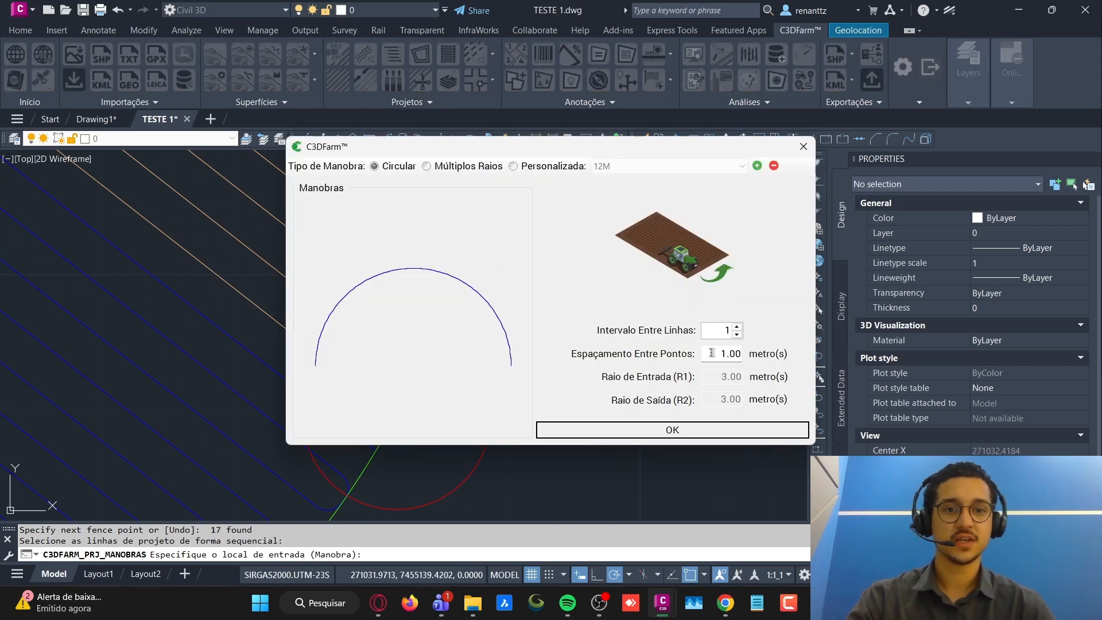
{"action": "double_click", "coordinate": [711, 353]}
{"action": "type", "text": "0"}
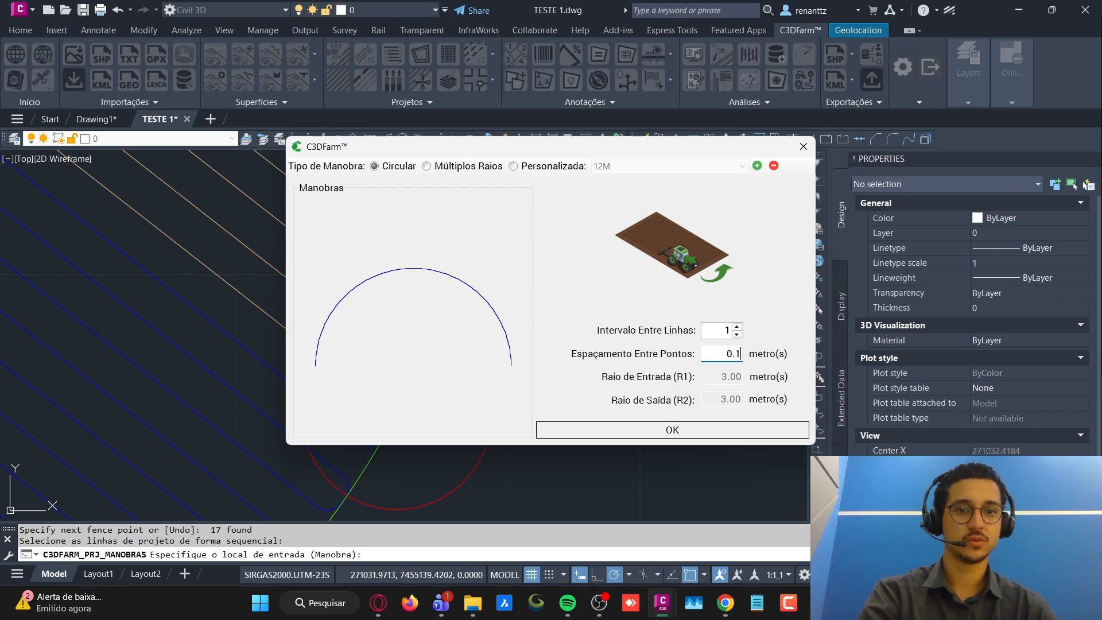
{"action": "type", "text": ".1"}
{"action": "left_click", "coordinate": [600, 429]}
Step: Colour the newly joined polyline northeast of the blue one yellow
{"action": "mouse_move", "coordinate": [488, 319]}
{"action": "middle_mouse_down"}
{"action": "mouse_move", "coordinate": [468, 279]}
{"action": "mouse_move", "coordinate": [456, 337]}
{"action": "middle_mouse_up"}
{"action": "left_click", "coordinate": [438, 283]}
{"action": "left_click", "coordinate": [1024, 220]}
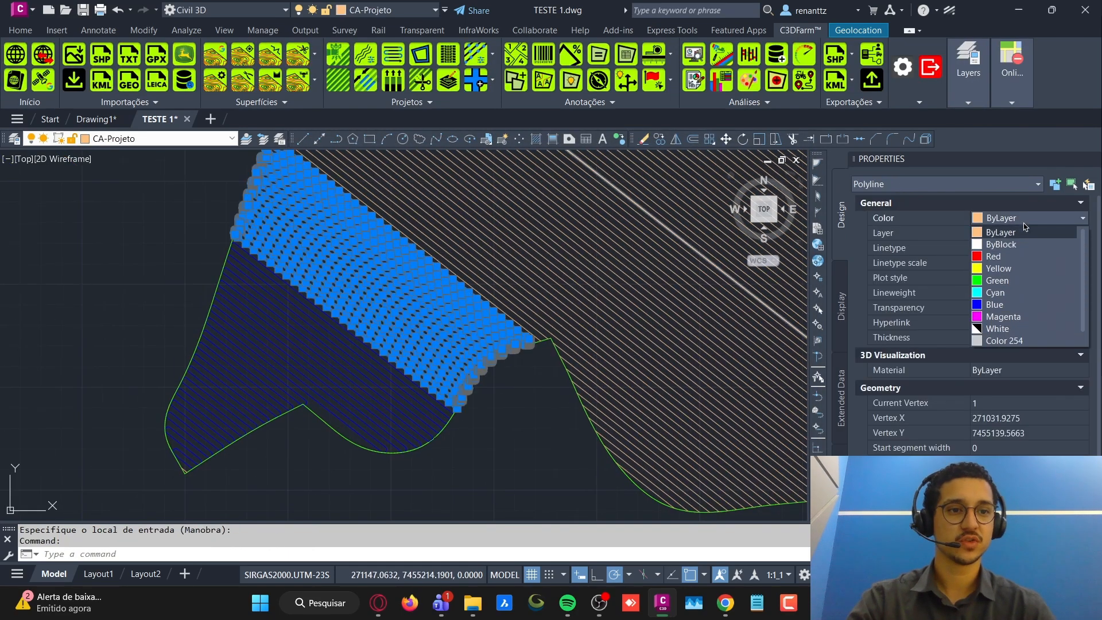
{"action": "left_click", "coordinate": [1001, 260]}
{"action": "key", "text": "Escape"}
{"action": "mouse_move", "coordinate": [466, 336]}
{"action": "middle_mouse_down"}
{"action": "mouse_move", "coordinate": [525, 323]}
{"action": "mouse_move", "coordinate": [610, 327]}
{"action": "middle_mouse_up"}
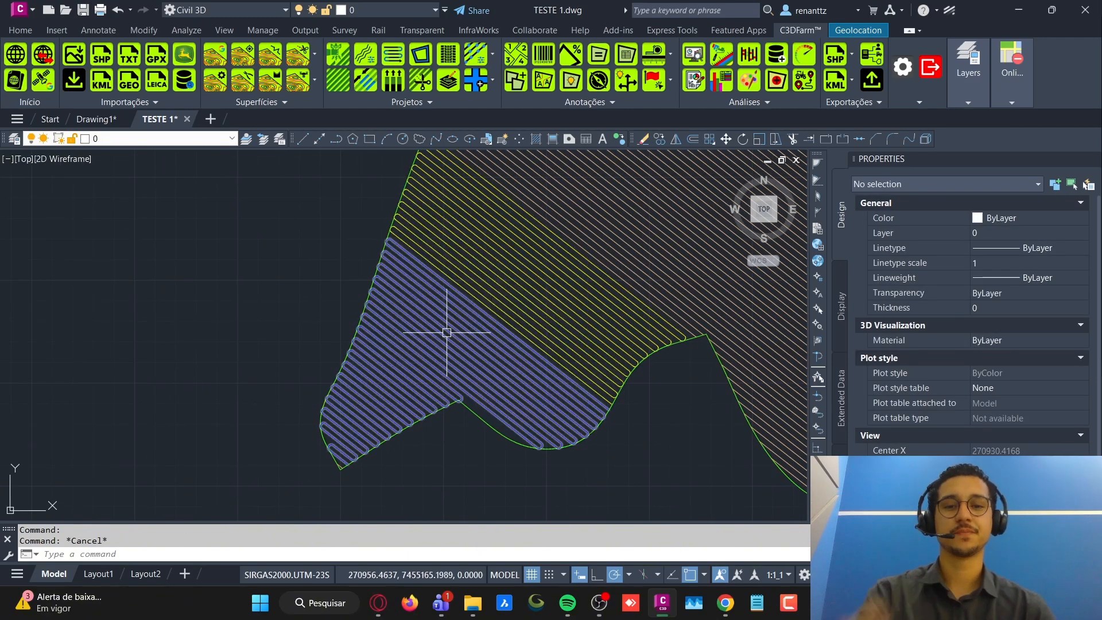
Step: Open the C3DFarm export group division and set the client to Projeto, the farm to Fazenda 01 and the field to 10
{"action": "middle_click_drag", "start_coordinate": [278, 307], "coordinate": [260, 336]}
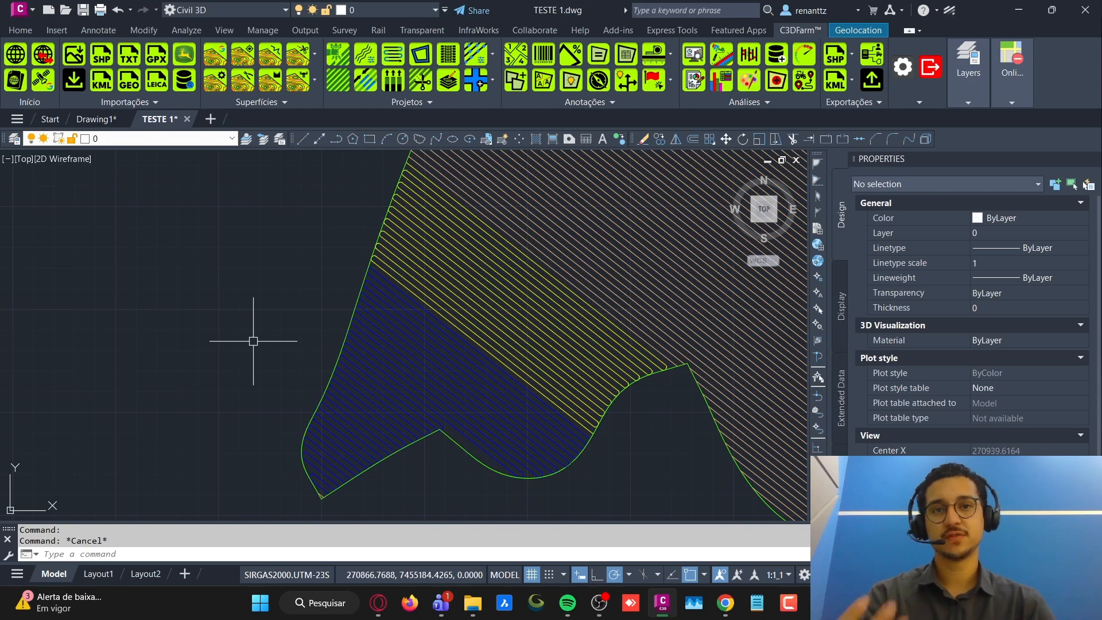
{"action": "middle_click_drag", "start_coordinate": [339, 286], "coordinate": [298, 298]}
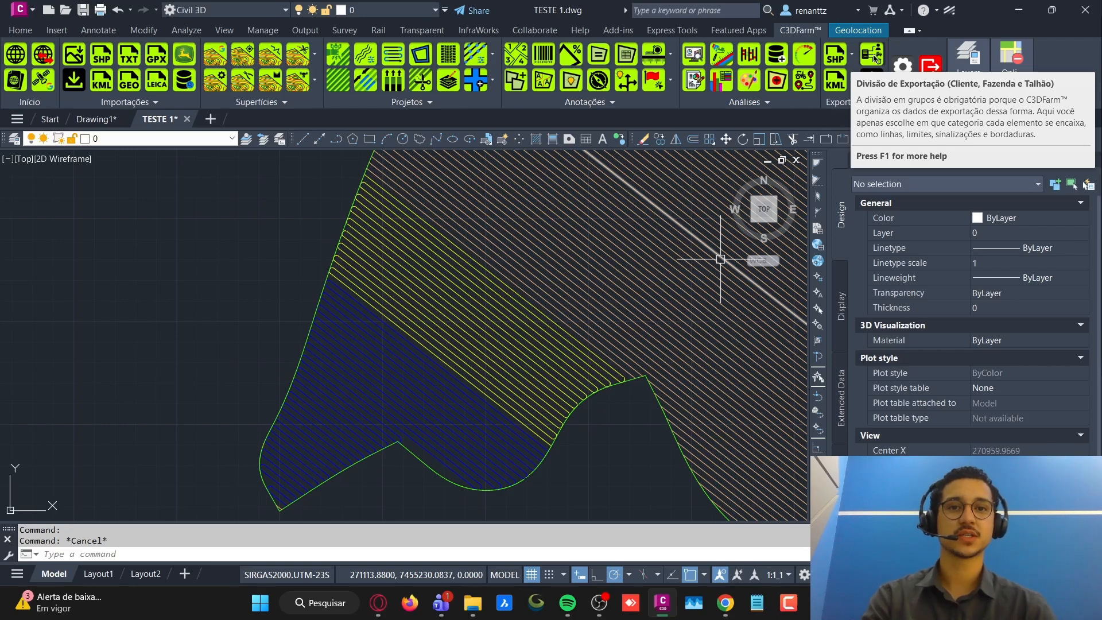
{"action": "left_click", "coordinate": [874, 57]}
{"action": "left_click", "coordinate": [308, 138]}
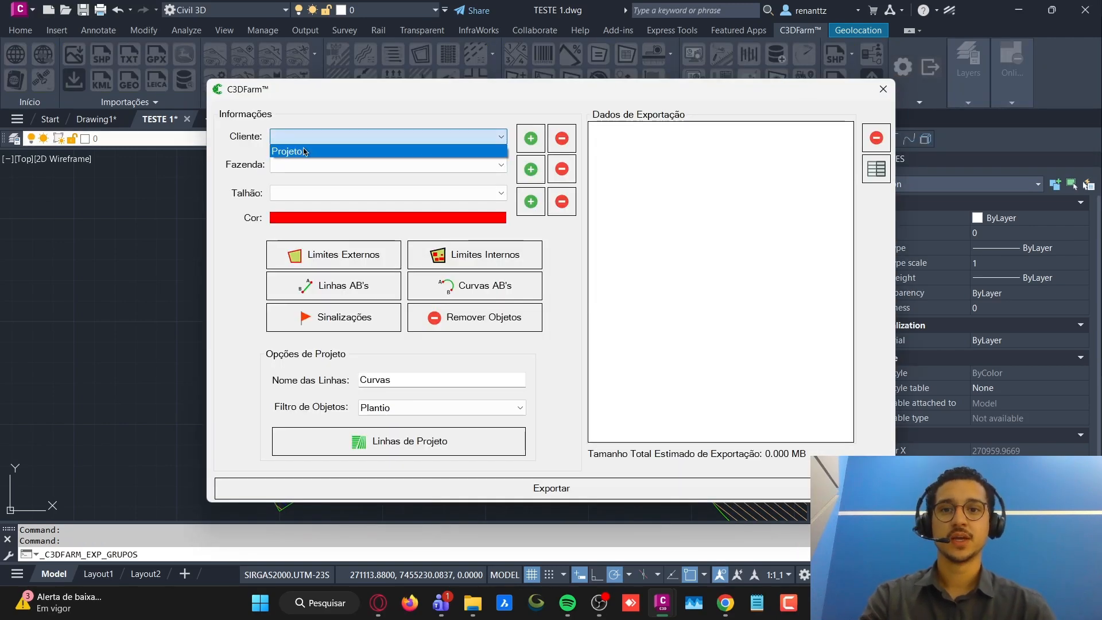
{"action": "left_click", "coordinate": [298, 152]}
{"action": "left_click", "coordinate": [307, 164]}
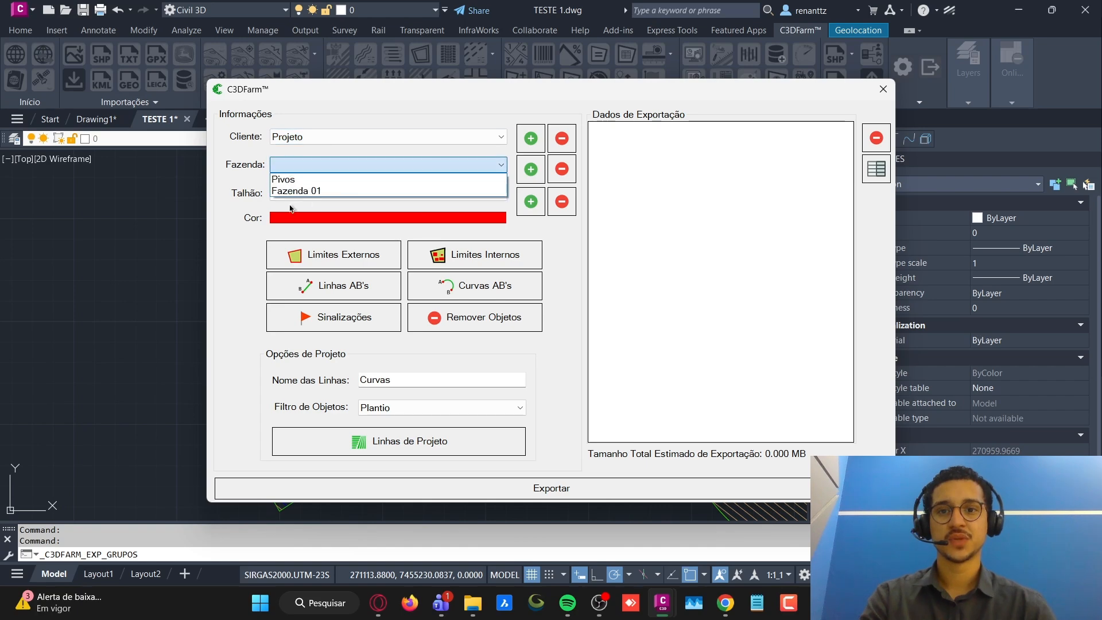
{"action": "left_click", "coordinate": [316, 191]}
{"action": "left_click", "coordinate": [296, 193]}
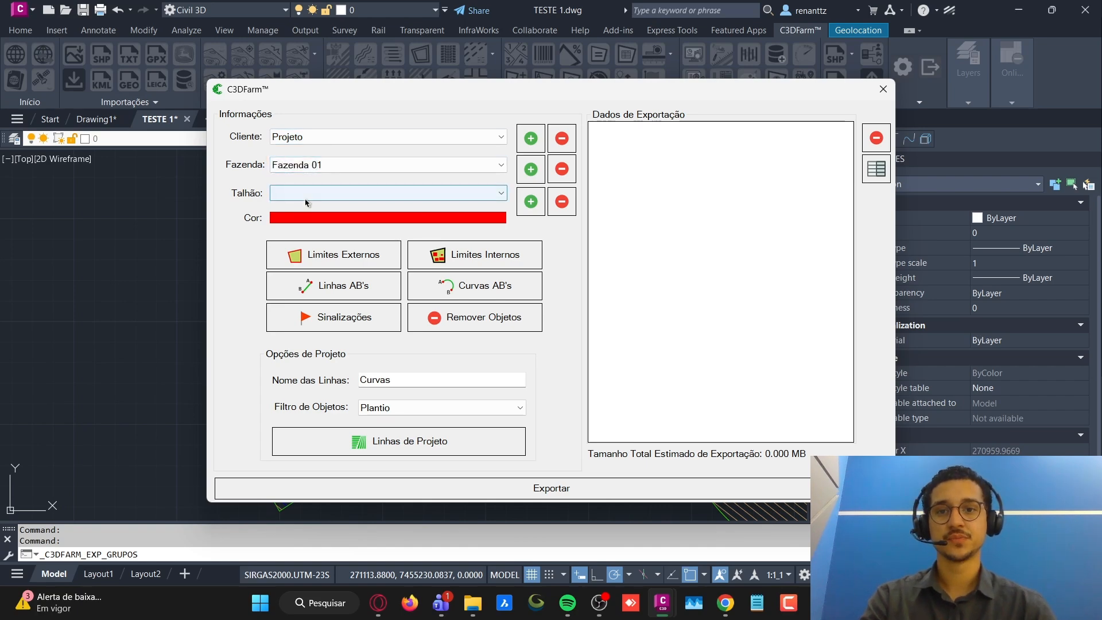
{"action": "left_click", "coordinate": [294, 208]}
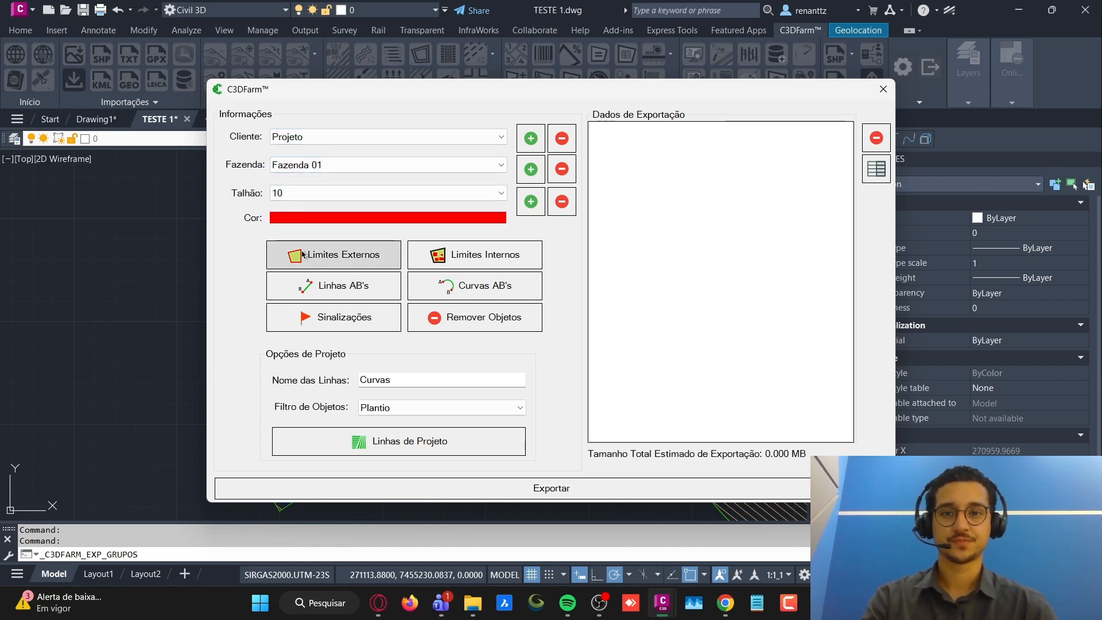
Step: Assign the green plot outline as the field's external limit and create an external headland 3 m wide
{"action": "left_click", "coordinate": [351, 256]}
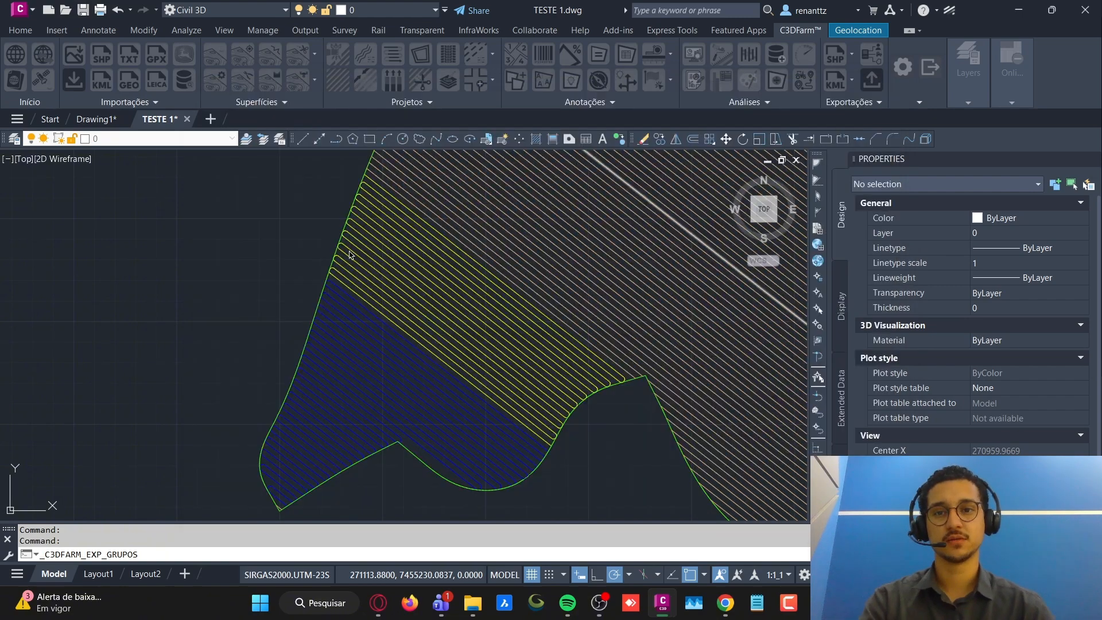
{"action": "scroll", "coordinate": [331, 344], "scroll_direction": "up", "scroll_amount": 4}
{"action": "left_click", "coordinate": [344, 256]}
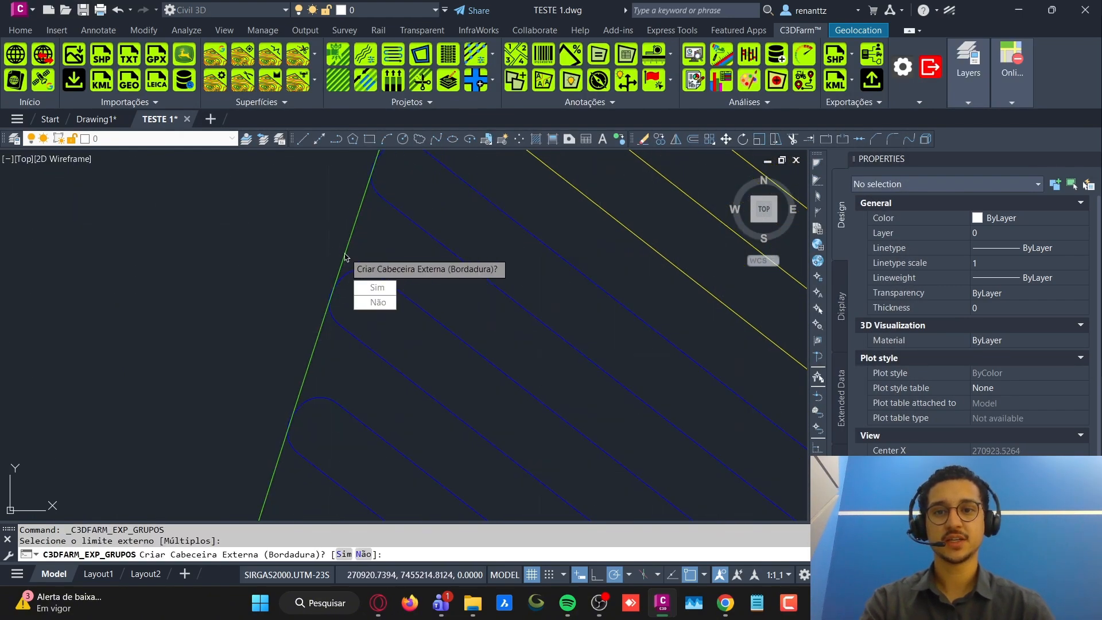
{"action": "left_click", "coordinate": [377, 289]}
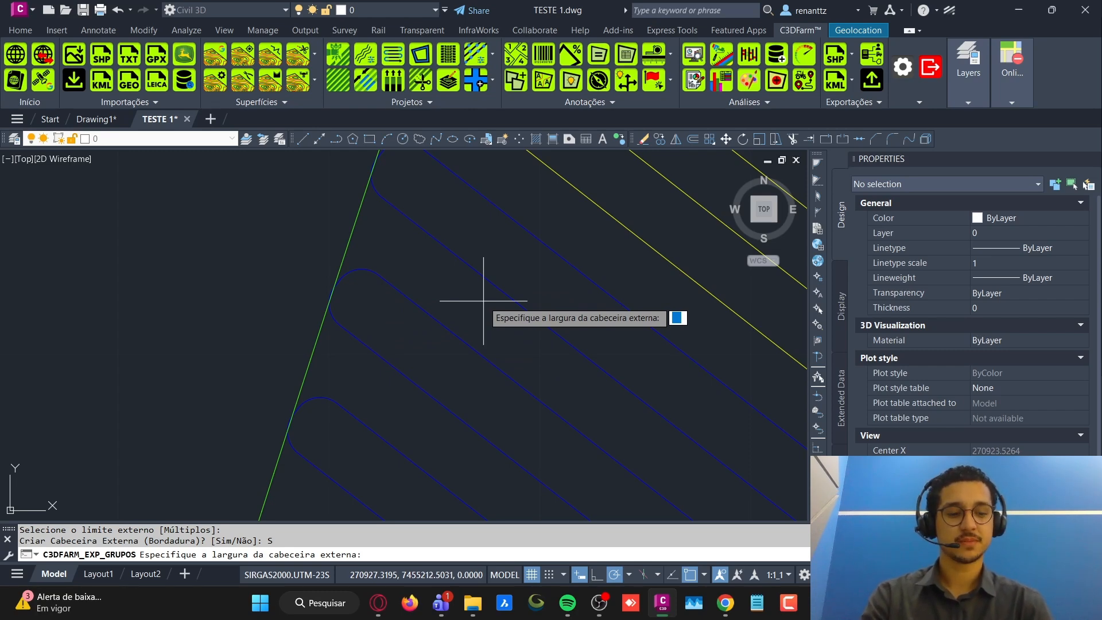
{"action": "key", "text": "Return"}
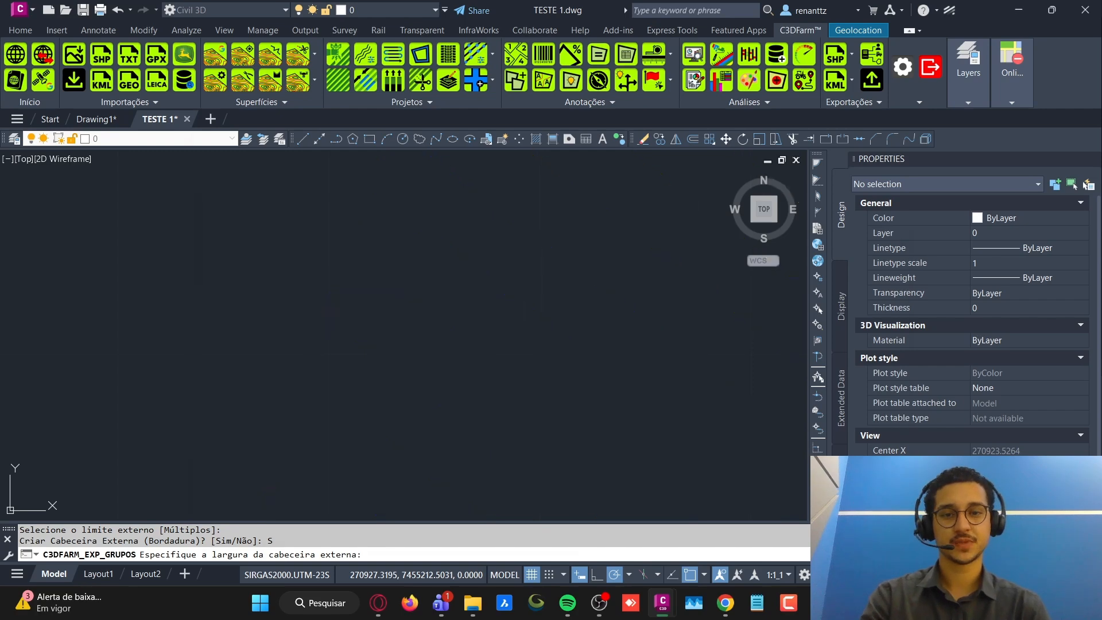
{"action": "mouse_move", "coordinate": [562, 85]}
{"action": "left_mouse_down"}
{"action": "mouse_move", "coordinate": [493, 331]}
{"action": "mouse_move", "coordinate": [498, 500]}
{"action": "mouse_move", "coordinate": [556, 96]}
{"action": "left_mouse_up"}
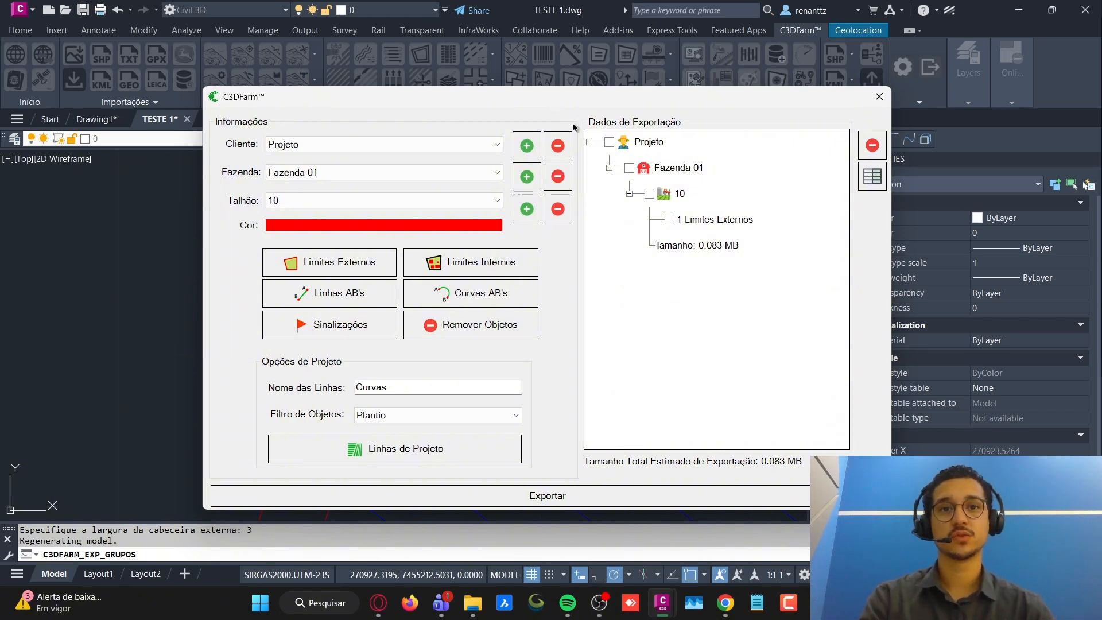
Step: Name the lines Manobra01 and add the blue joined polyline to field 10 as project lines, keeping the Plantio filter
{"action": "left_click_drag", "start_coordinate": [411, 383], "coordinate": [290, 383]}
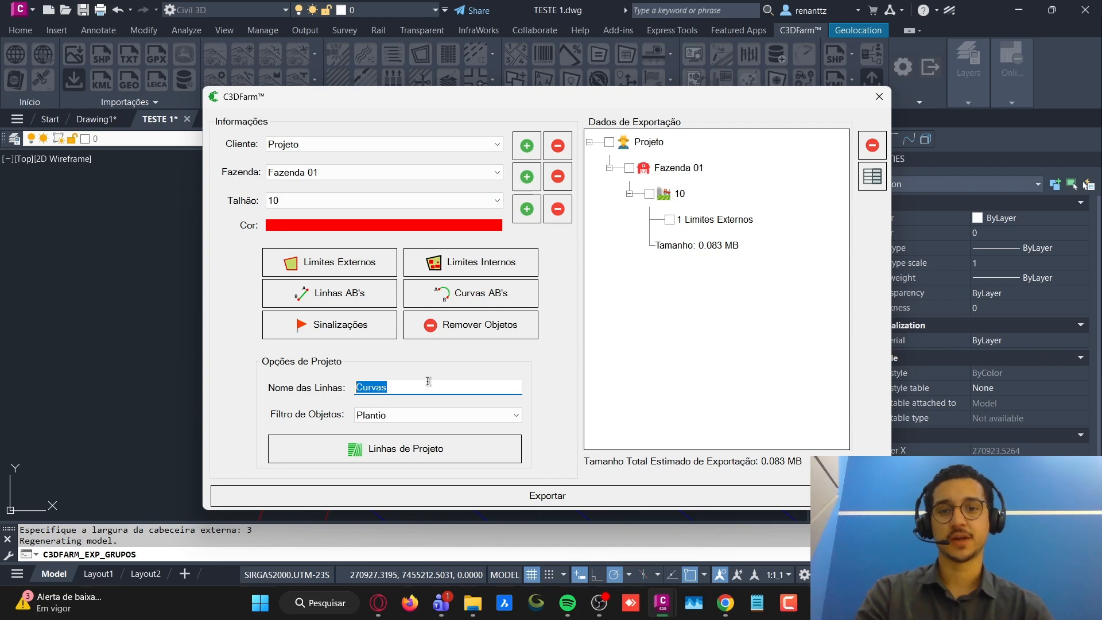
{"action": "key", "text": "Caps_Lock"}
{"action": "type", "text": "M"}
{"action": "key", "text": "Caps_Lock"}
{"action": "type", "text": "anobr"}
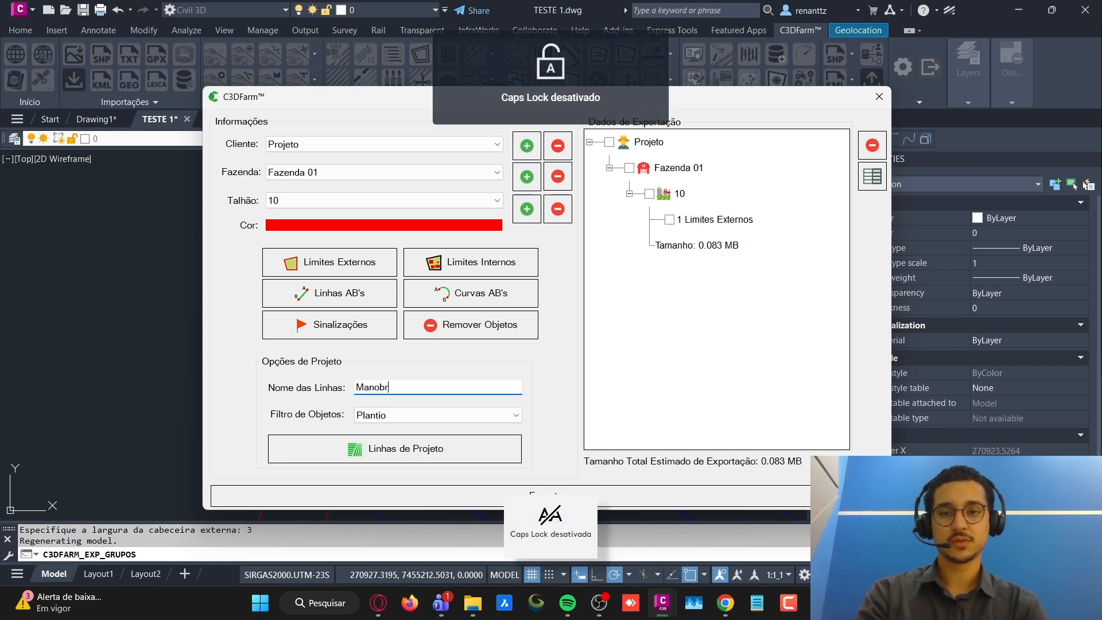
{"action": "type", "text": "a01"}
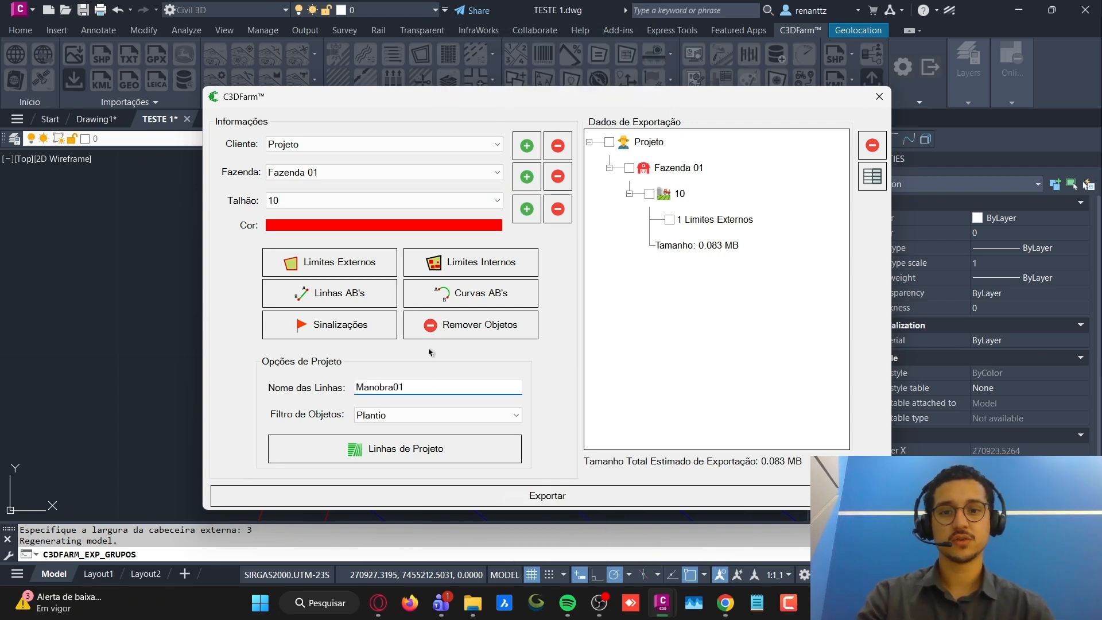
{"action": "left_click", "coordinate": [396, 452]}
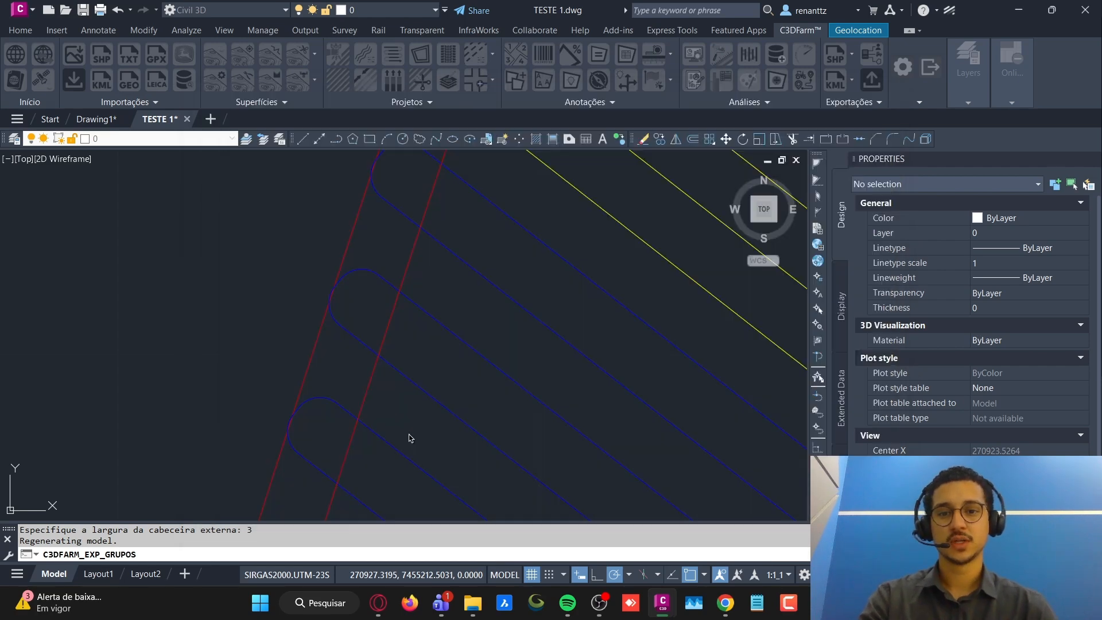
{"action": "scroll", "coordinate": [458, 350], "scroll_direction": "down", "scroll_amount": 10}
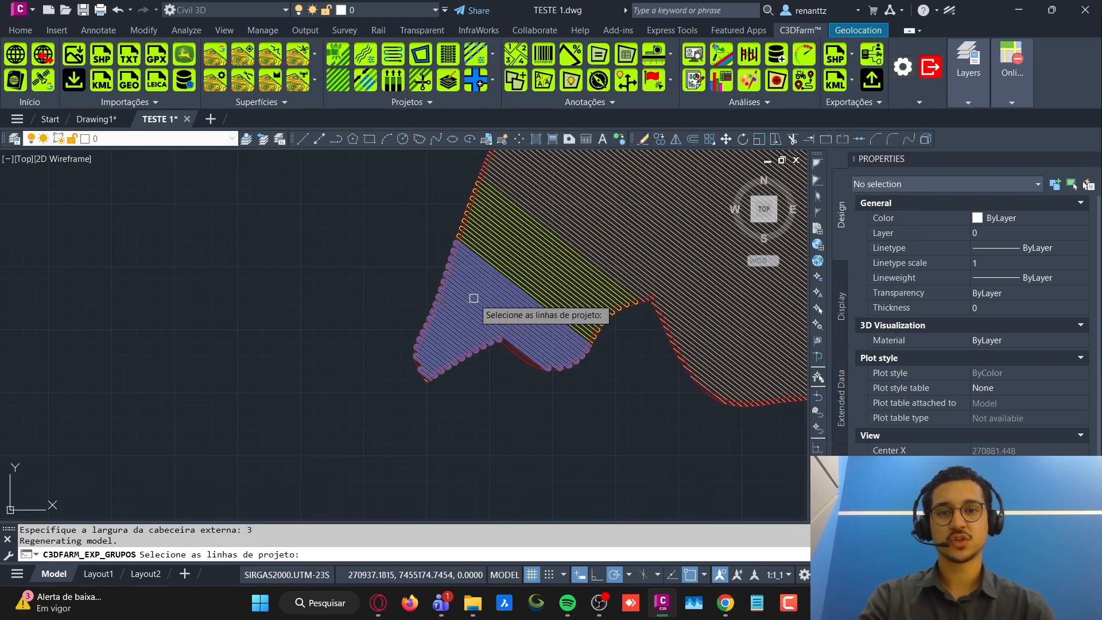
{"action": "left_click", "coordinate": [474, 293]}
{"action": "key", "text": "Return"}
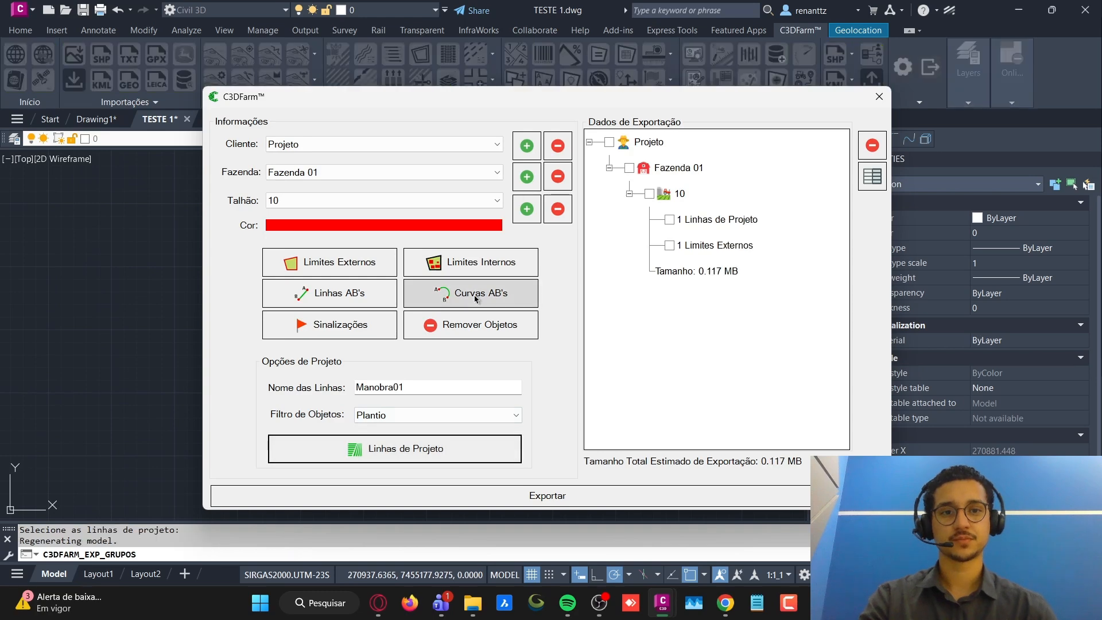
{"action": "left_click", "coordinate": [712, 221]}
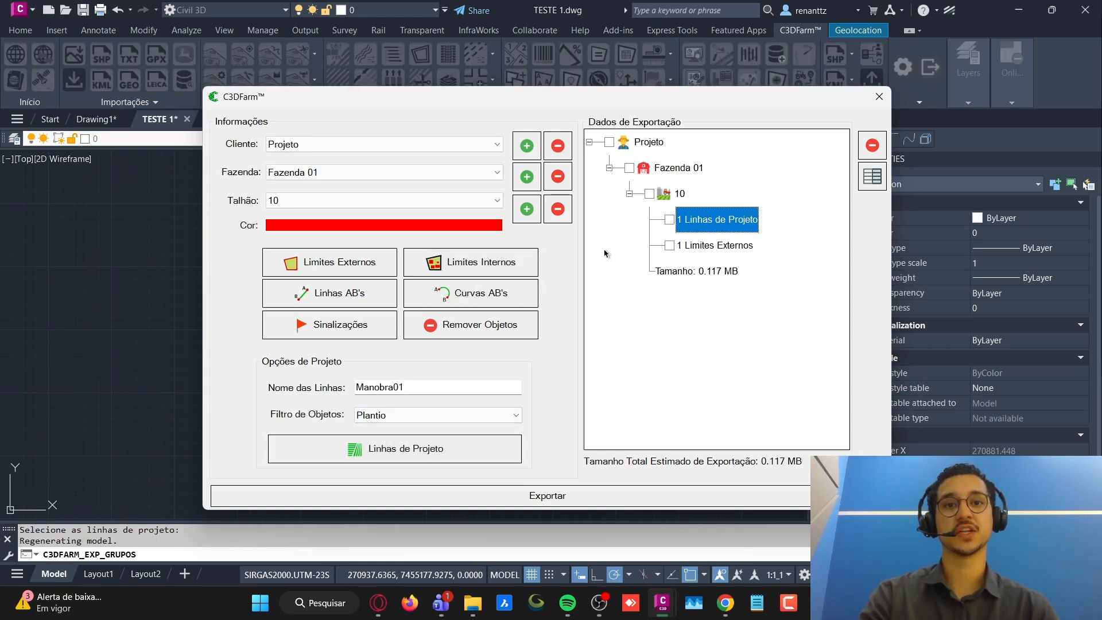
Step: Change the line name to Manobra02 and add the yellow joined polyline to field 10 as project lines
{"action": "left_click", "coordinate": [437, 387]}
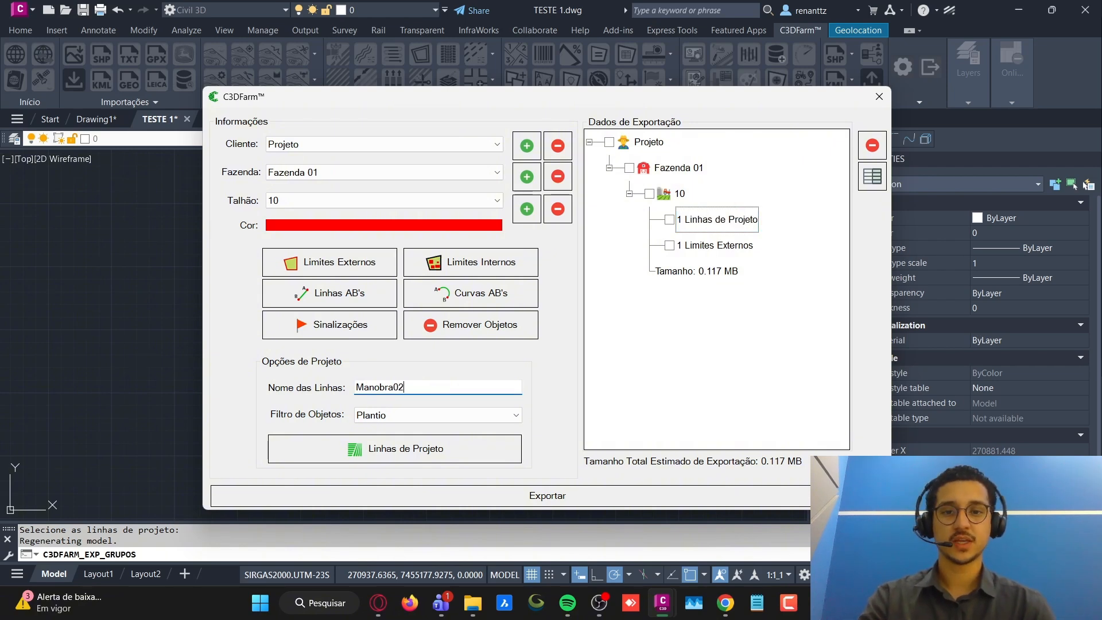
{"action": "left_click", "coordinate": [442, 453]}
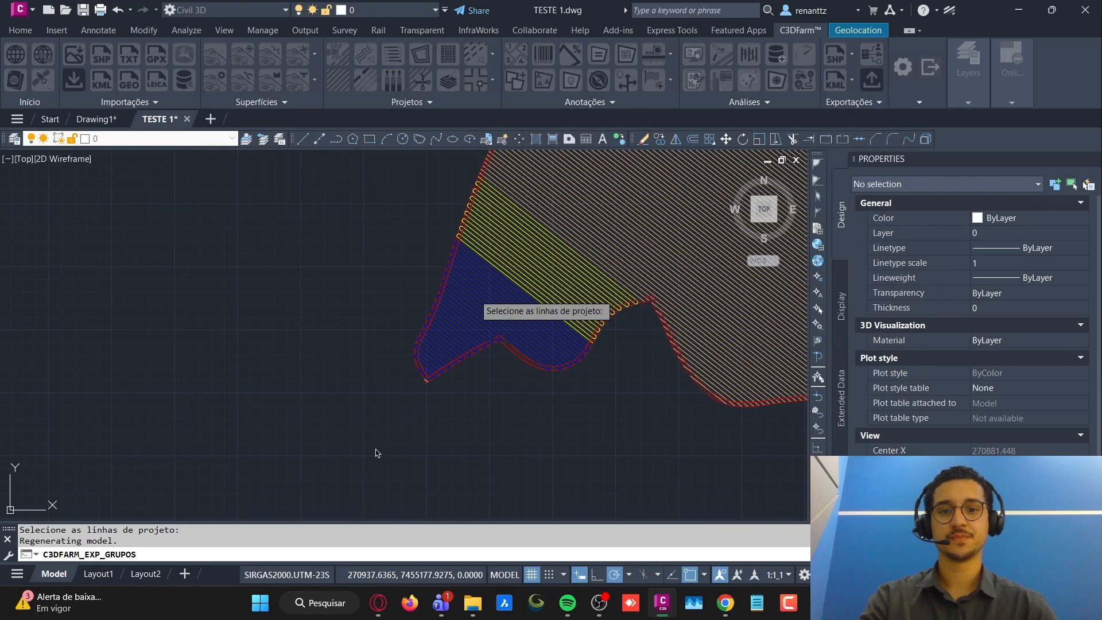
{"action": "scroll", "coordinate": [503, 238], "scroll_direction": "up", "scroll_amount": 2}
{"action": "left_click", "coordinate": [503, 239]}
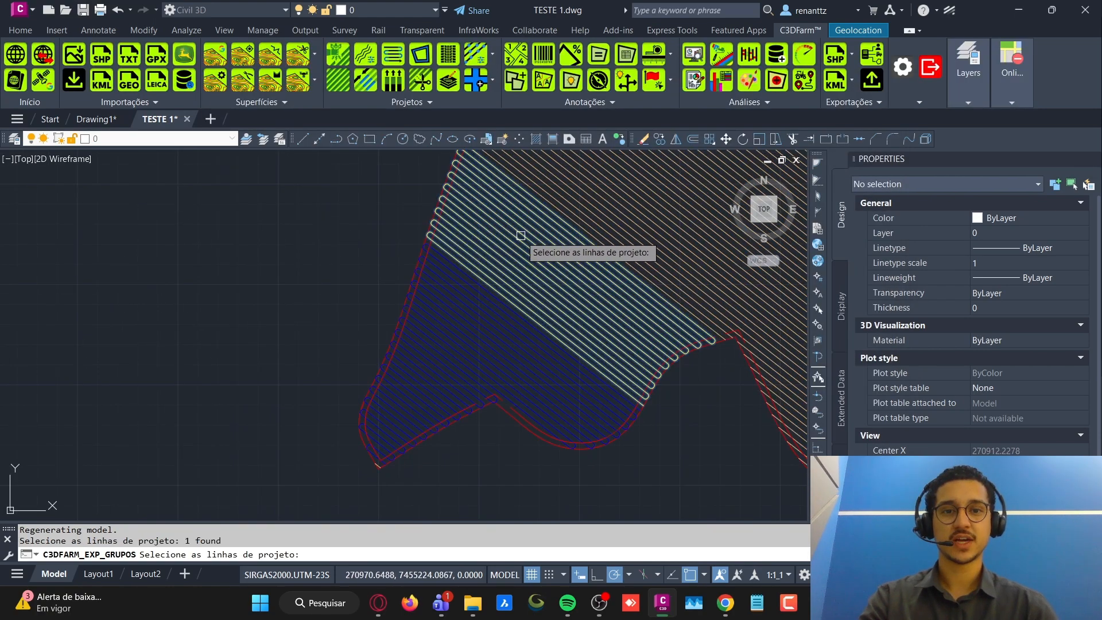
{"action": "key", "text": "Return"}
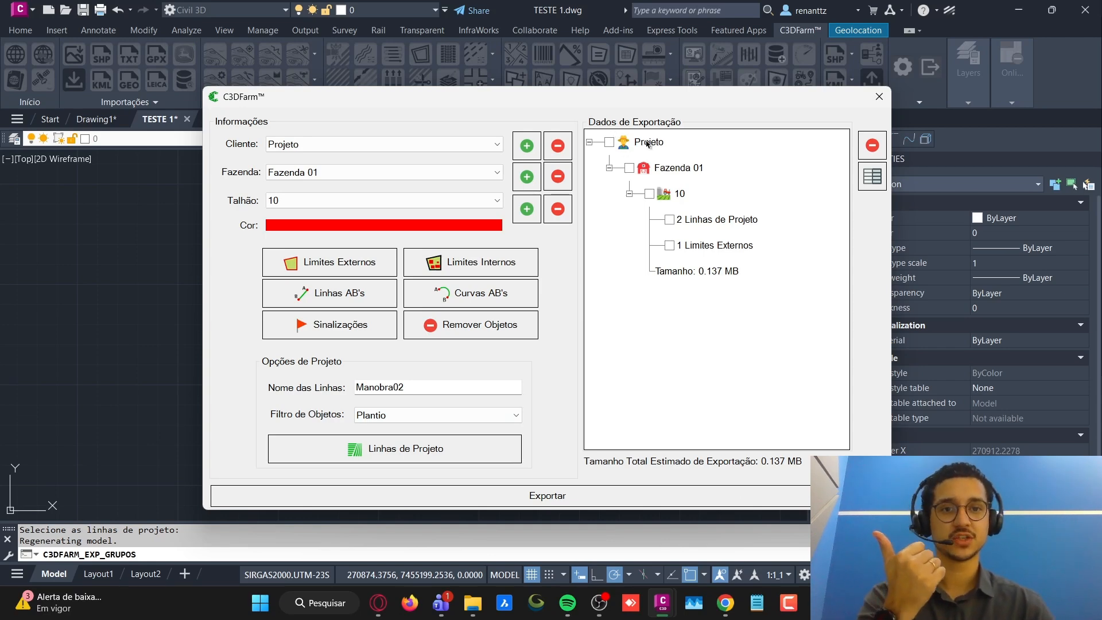
Step: Review the export groups, start the export and include the whole Projeto tree in the John Deere GEN4 4600 format
{"action": "left_click", "coordinate": [681, 169]}
{"action": "left_click", "coordinate": [681, 195]}
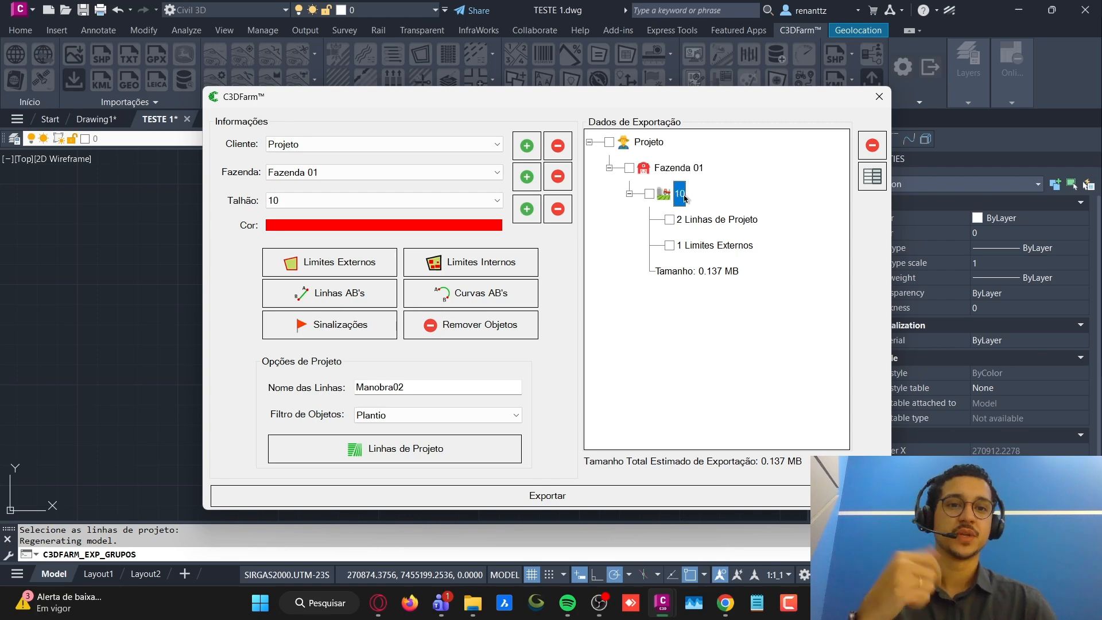
{"action": "left_click", "coordinate": [724, 246]}
{"action": "left_click", "coordinate": [723, 221]}
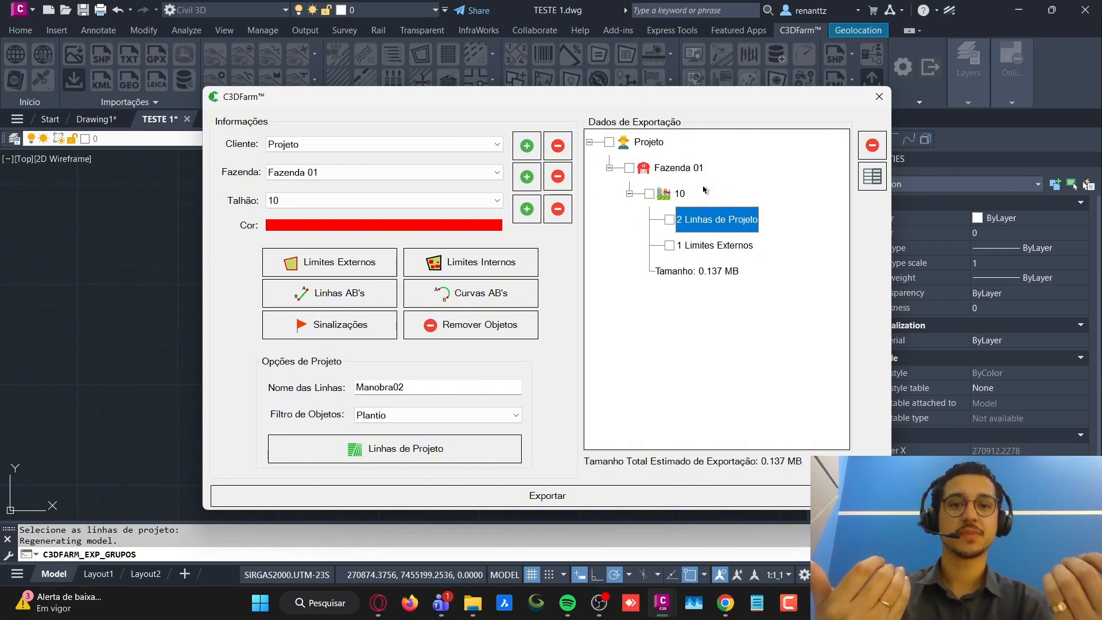
{"action": "left_click", "coordinate": [637, 486]}
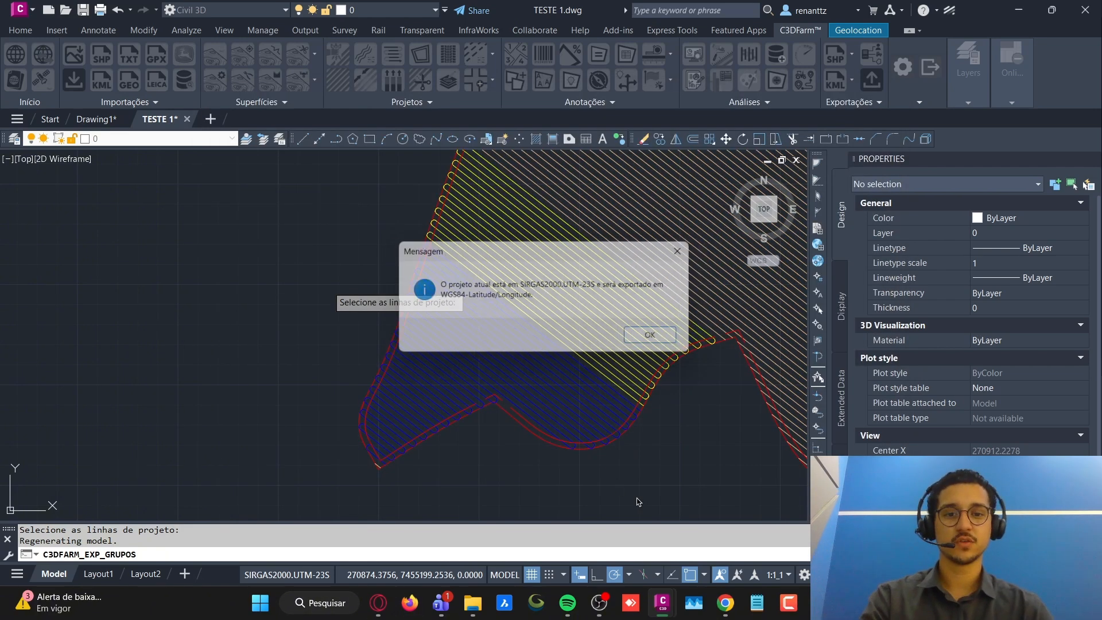
{"action": "left_click", "coordinate": [661, 339]}
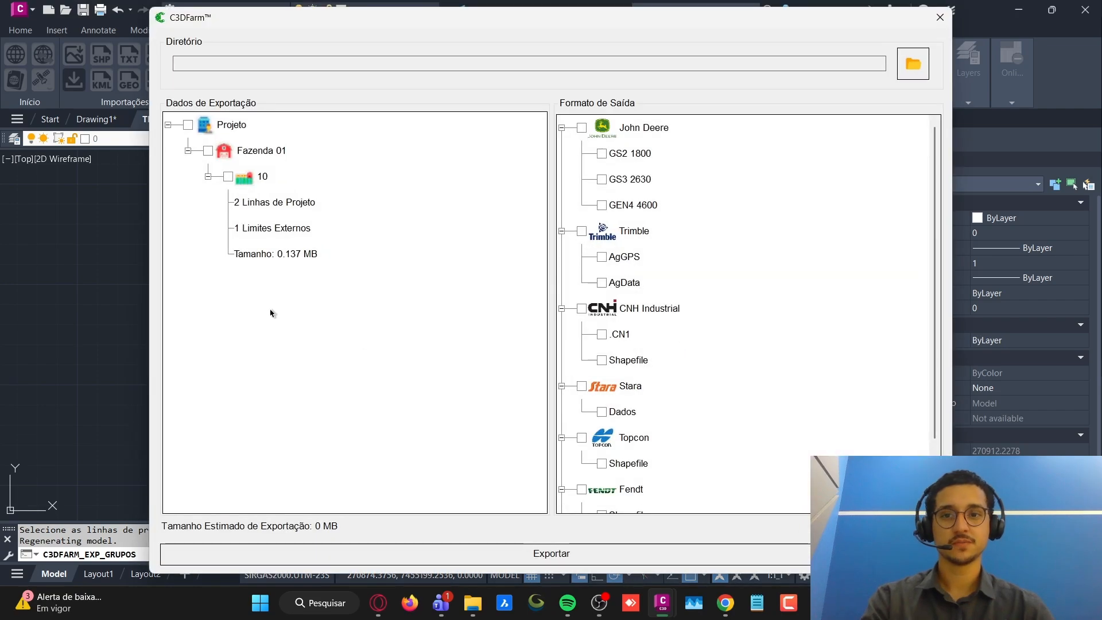
{"action": "left_click", "coordinate": [188, 125]}
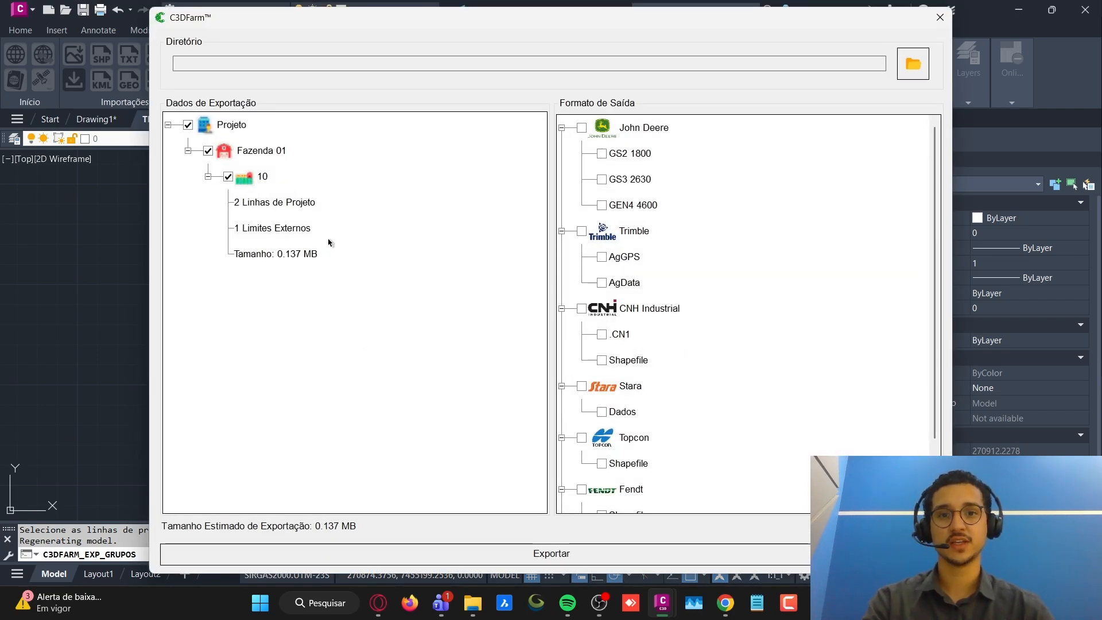
{"action": "left_click", "coordinate": [602, 206]}
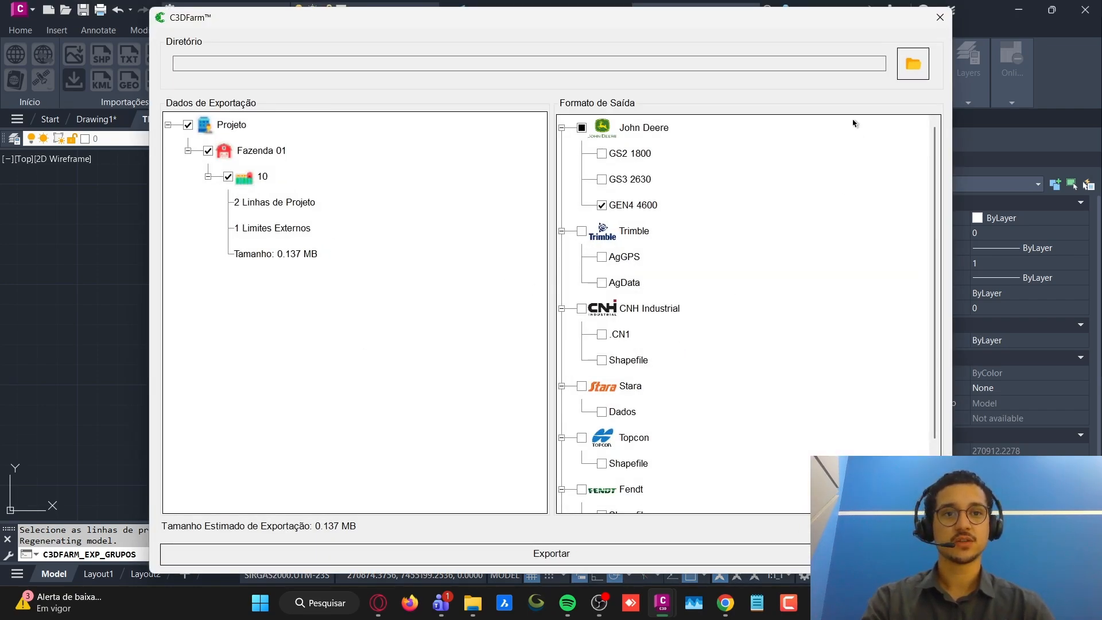
Step: Choose the destination folder for the monitor files and export the selected data
{"action": "left_click", "coordinate": [912, 64]}
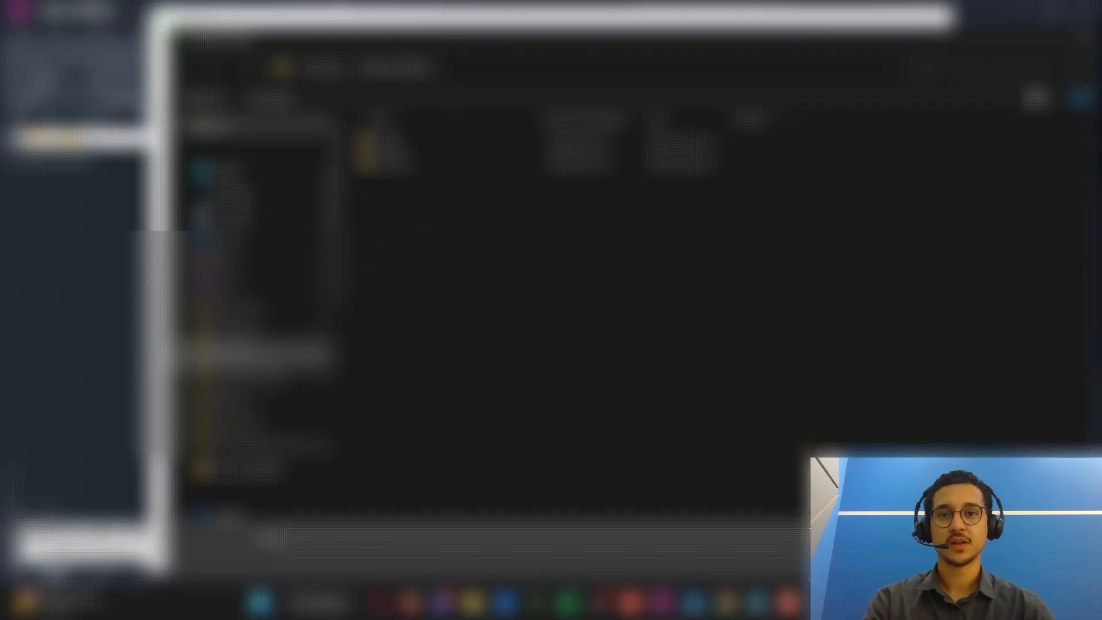
{"action": "left_click", "coordinate": [258, 217]}
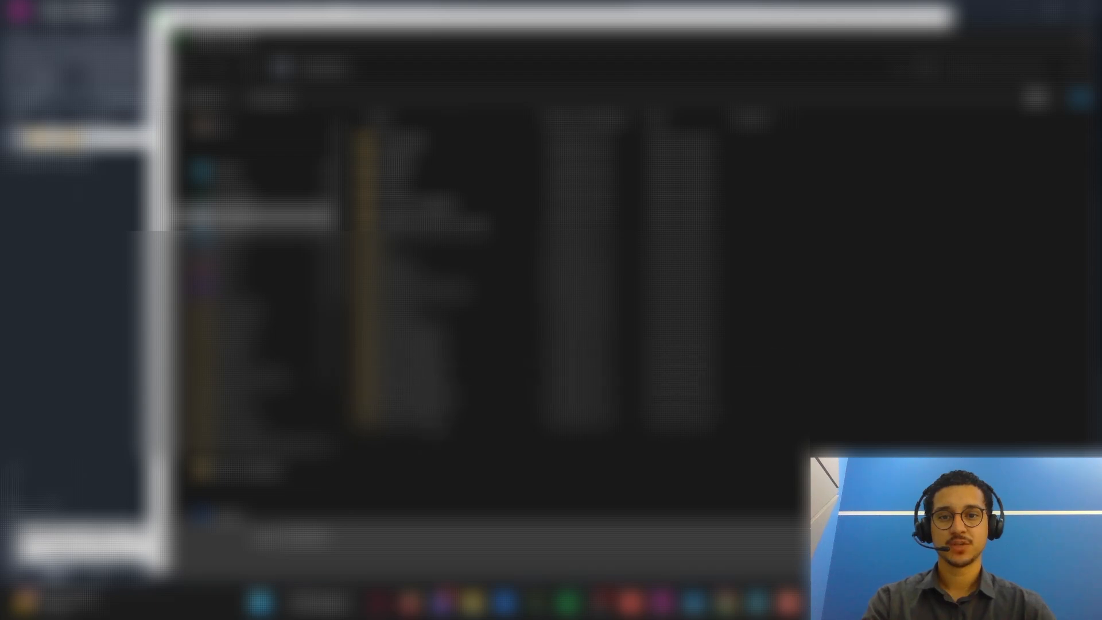
{"action": "double_click", "coordinate": [443, 415]}
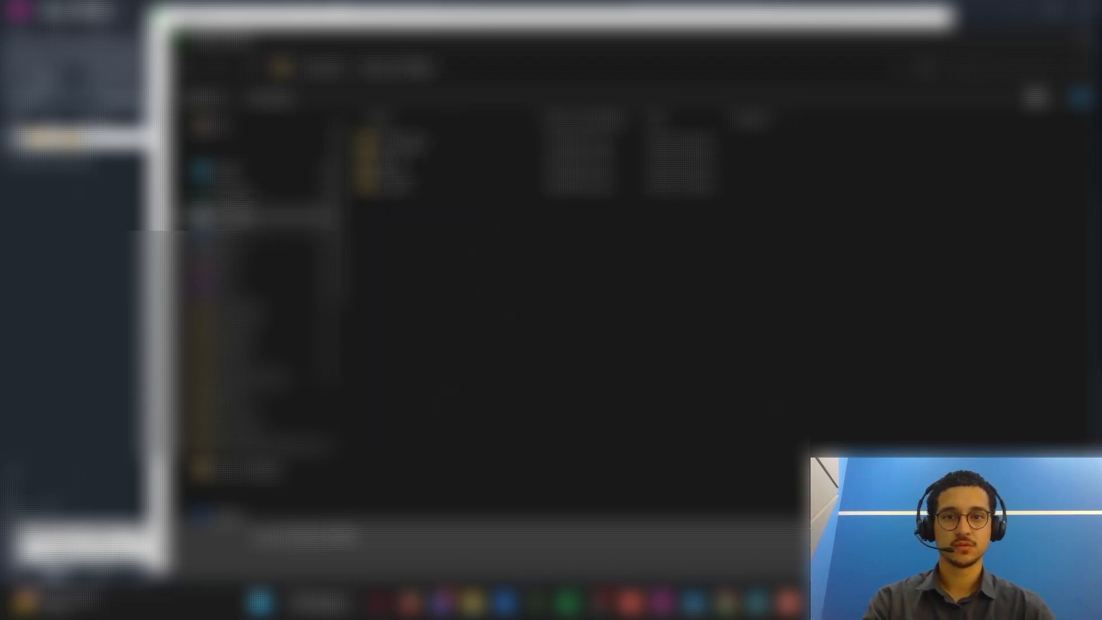
{"action": "double_click", "coordinate": [414, 142]}
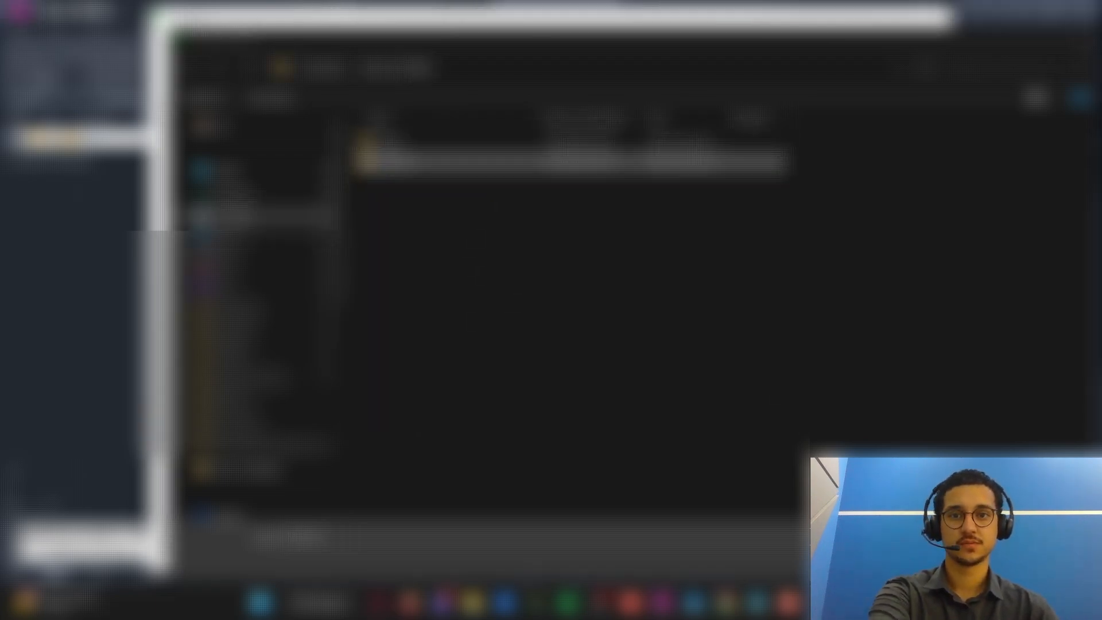
{"action": "double_click", "coordinate": [450, 143]}
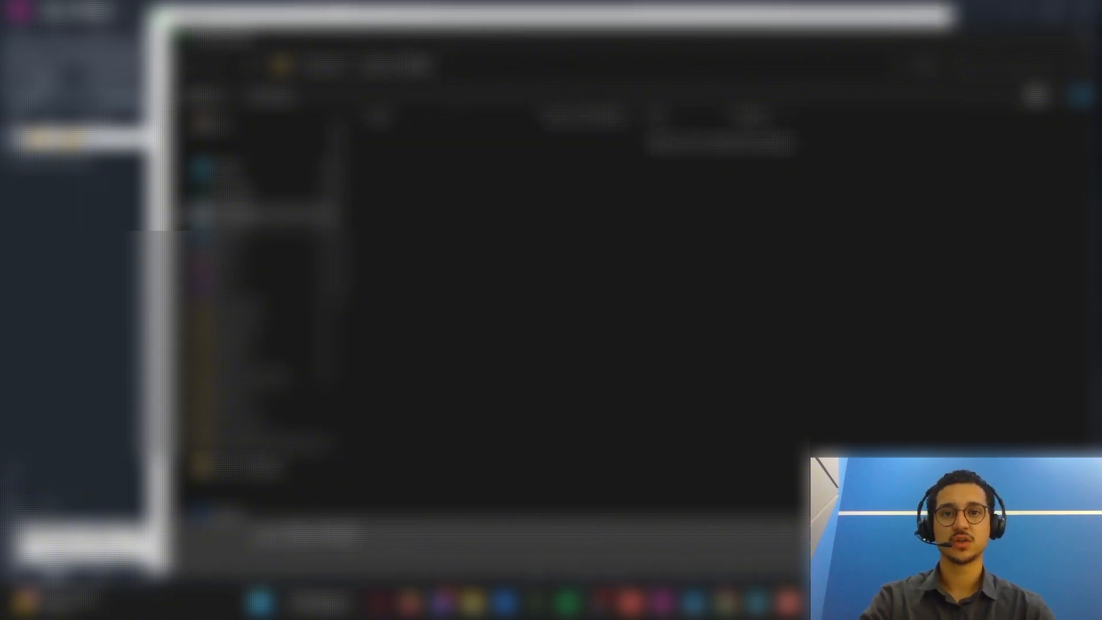
{"action": "left_click", "coordinate": [979, 560]}
{"action": "left_click", "coordinate": [571, 558]}
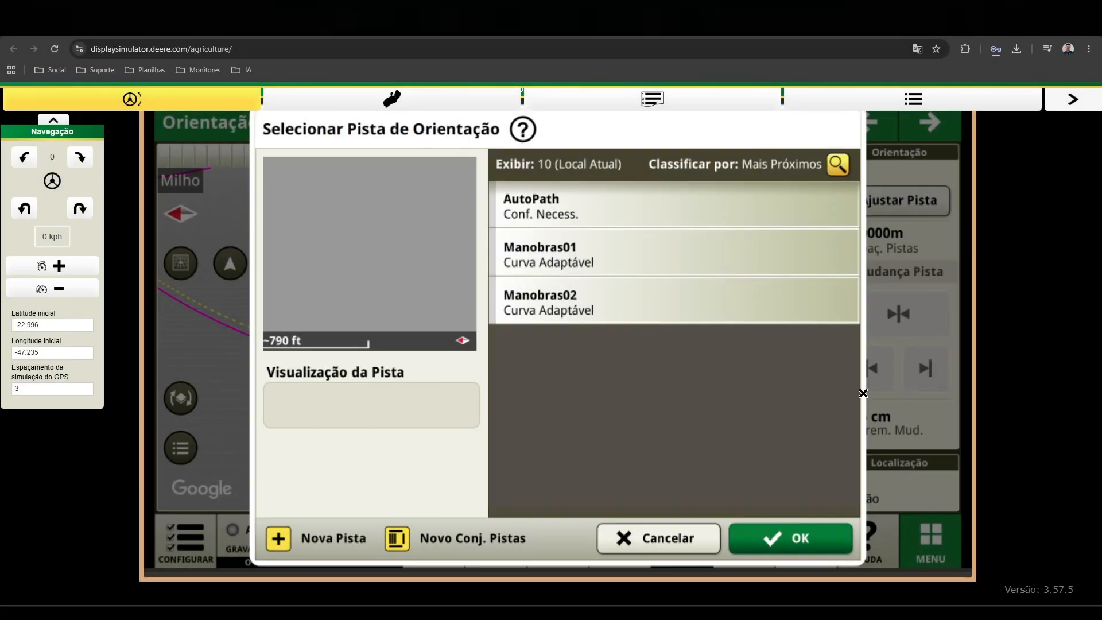
Step: In the John Deere display simulator, load guidance track Manobras01 and switch the active track to Manobras02
{"action": "left_click", "coordinate": [729, 269]}
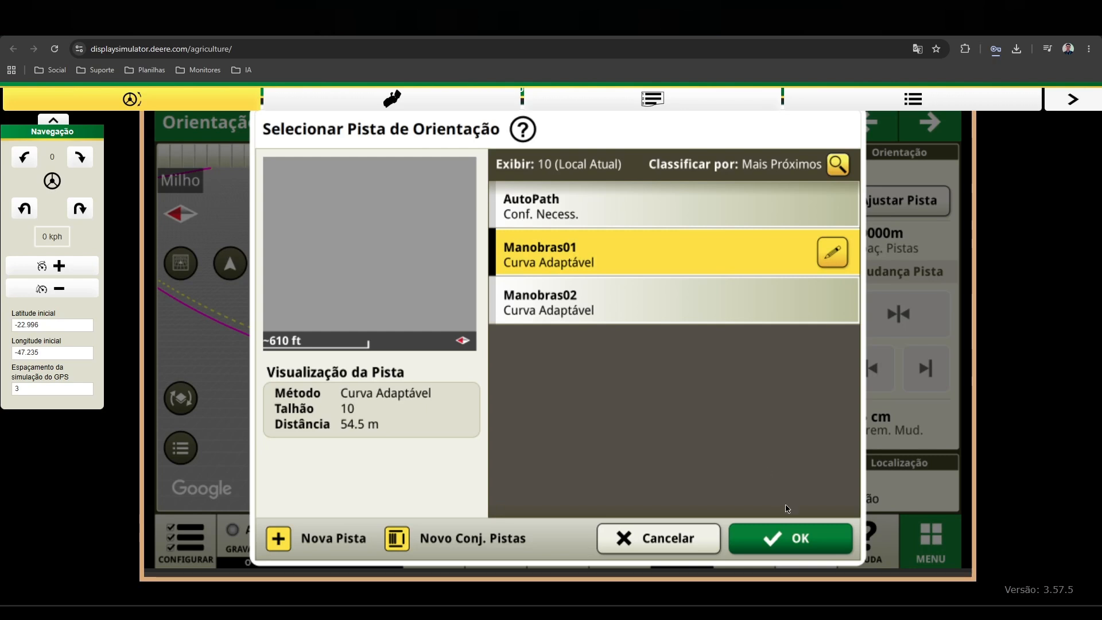
{"action": "left_click", "coordinate": [800, 540]}
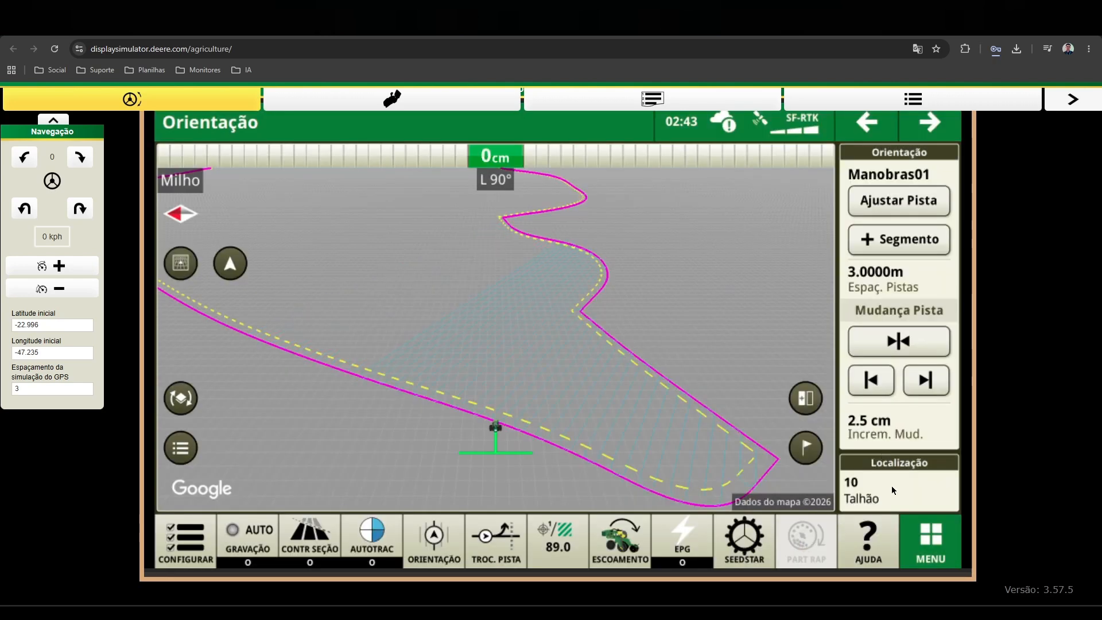
{"action": "left_click", "coordinate": [899, 200]}
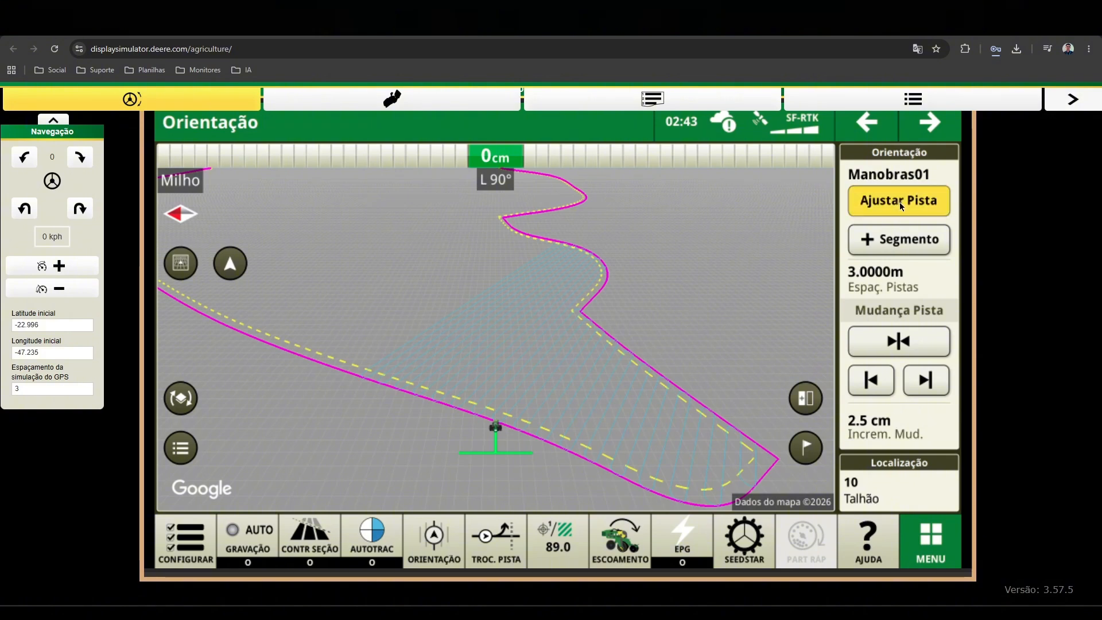
{"action": "left_click", "coordinate": [624, 306]}
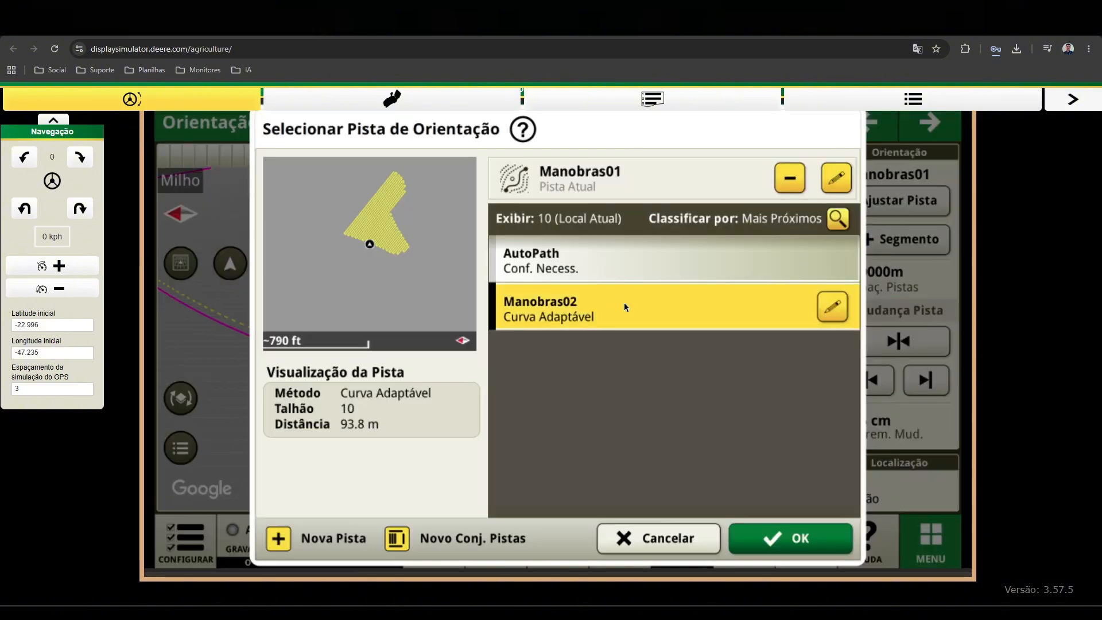
{"action": "left_click", "coordinate": [763, 535]}
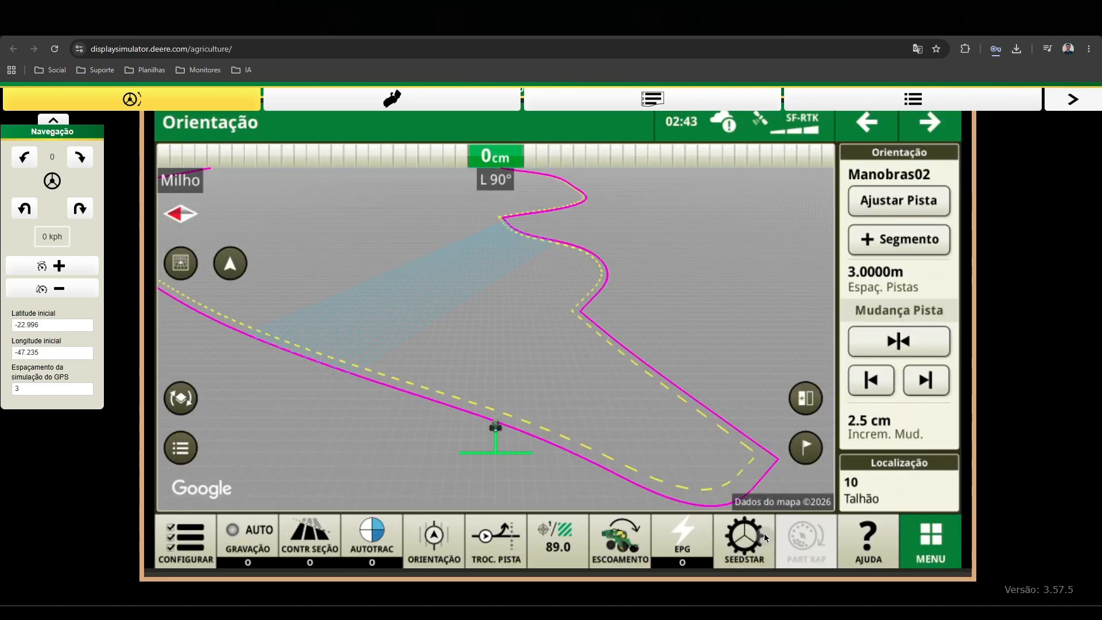